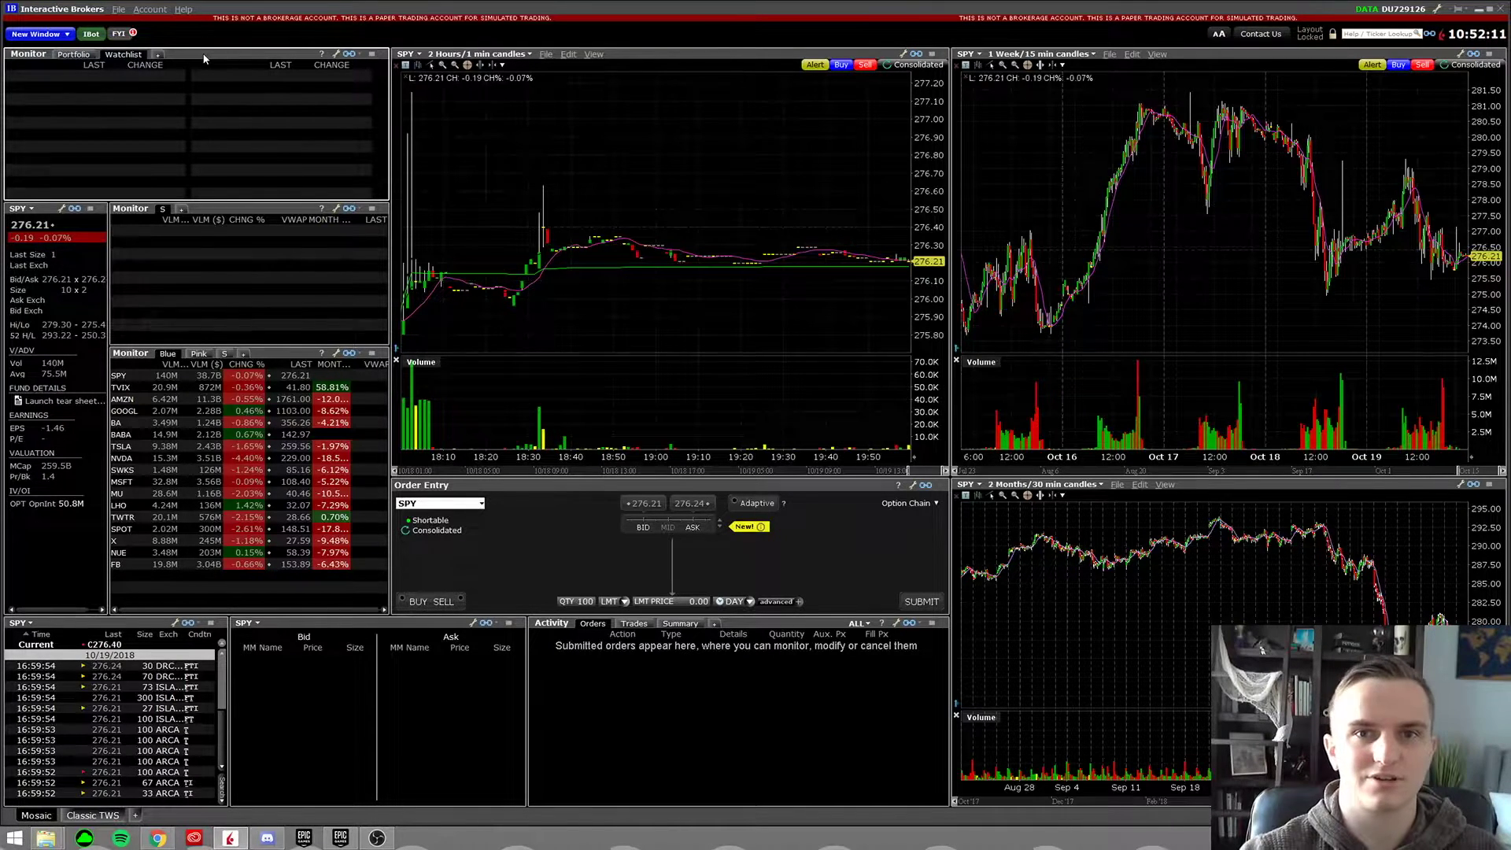
Step: Add a Mosaic Market Scanner tab running the predefined US Movers scan and open its editable copy
{"action": "left_click", "coordinate": [157, 55]}
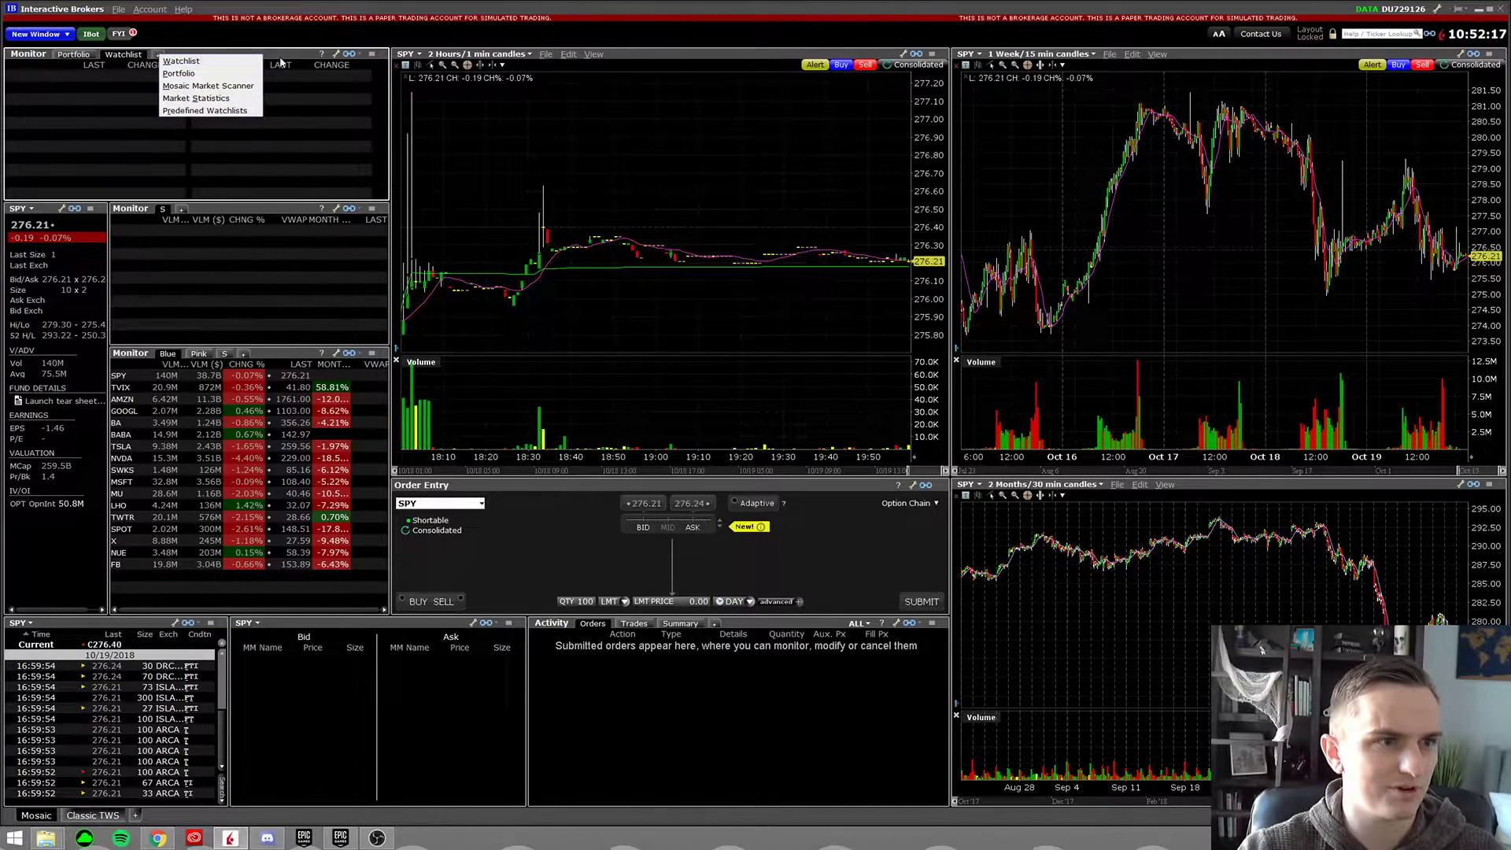
{"action": "left_click", "coordinate": [141, 64]}
{"action": "left_click", "coordinate": [157, 55]}
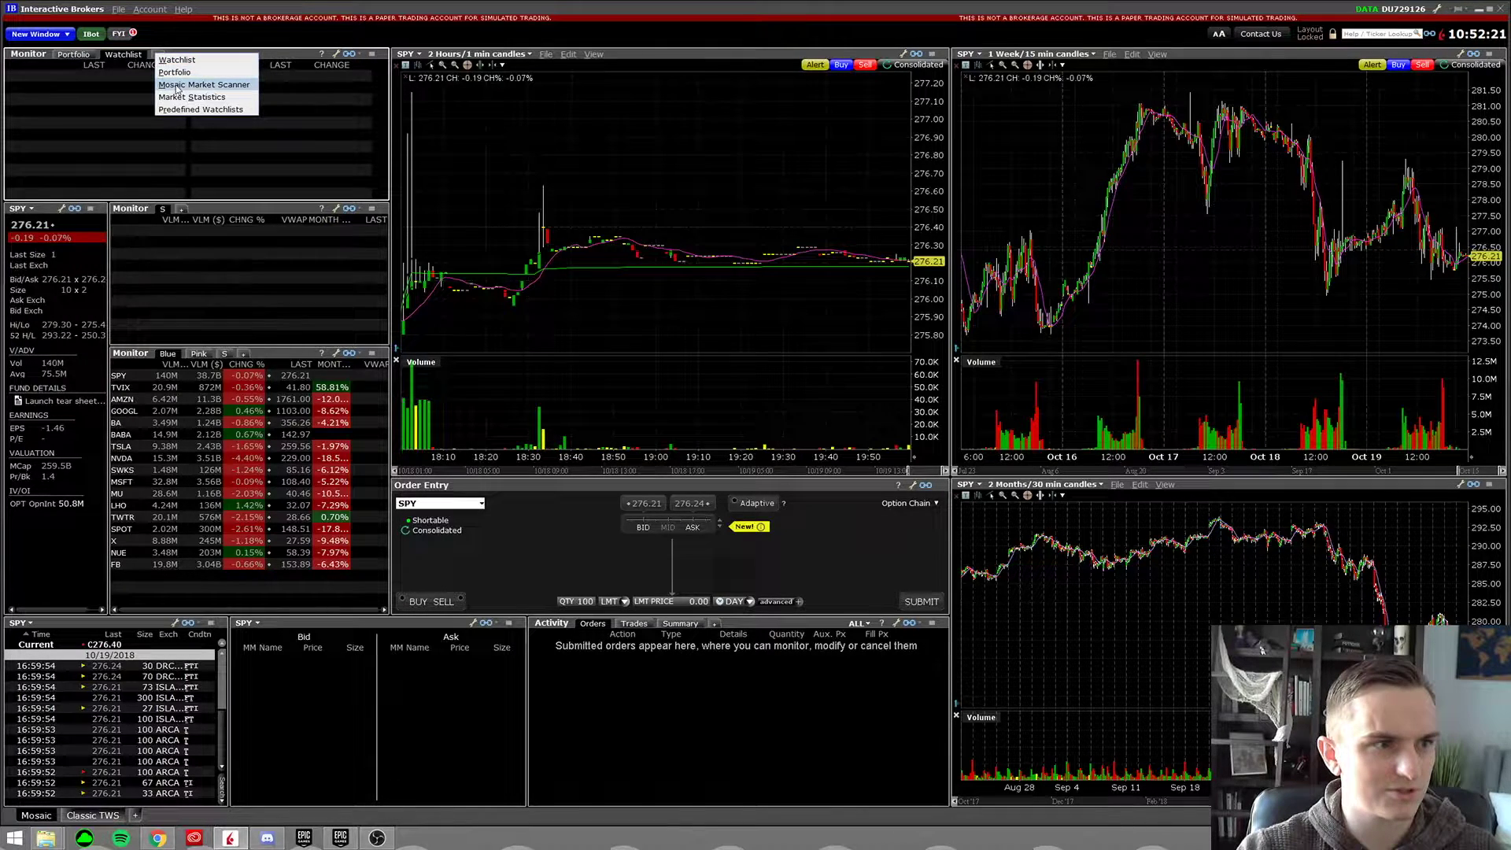
{"action": "left_click", "coordinate": [177, 85]}
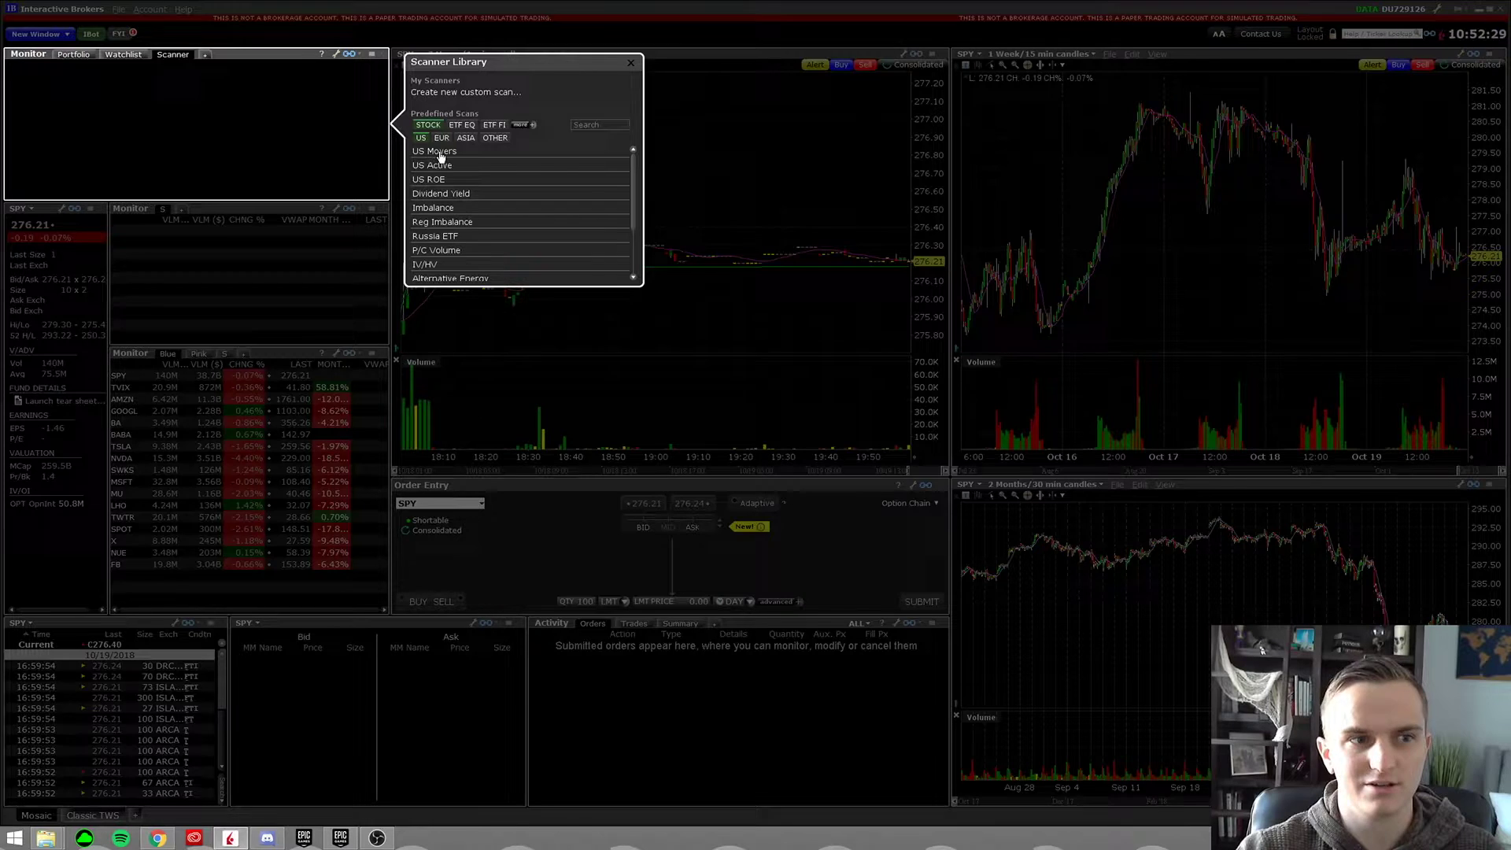
{"action": "left_click", "coordinate": [443, 155]}
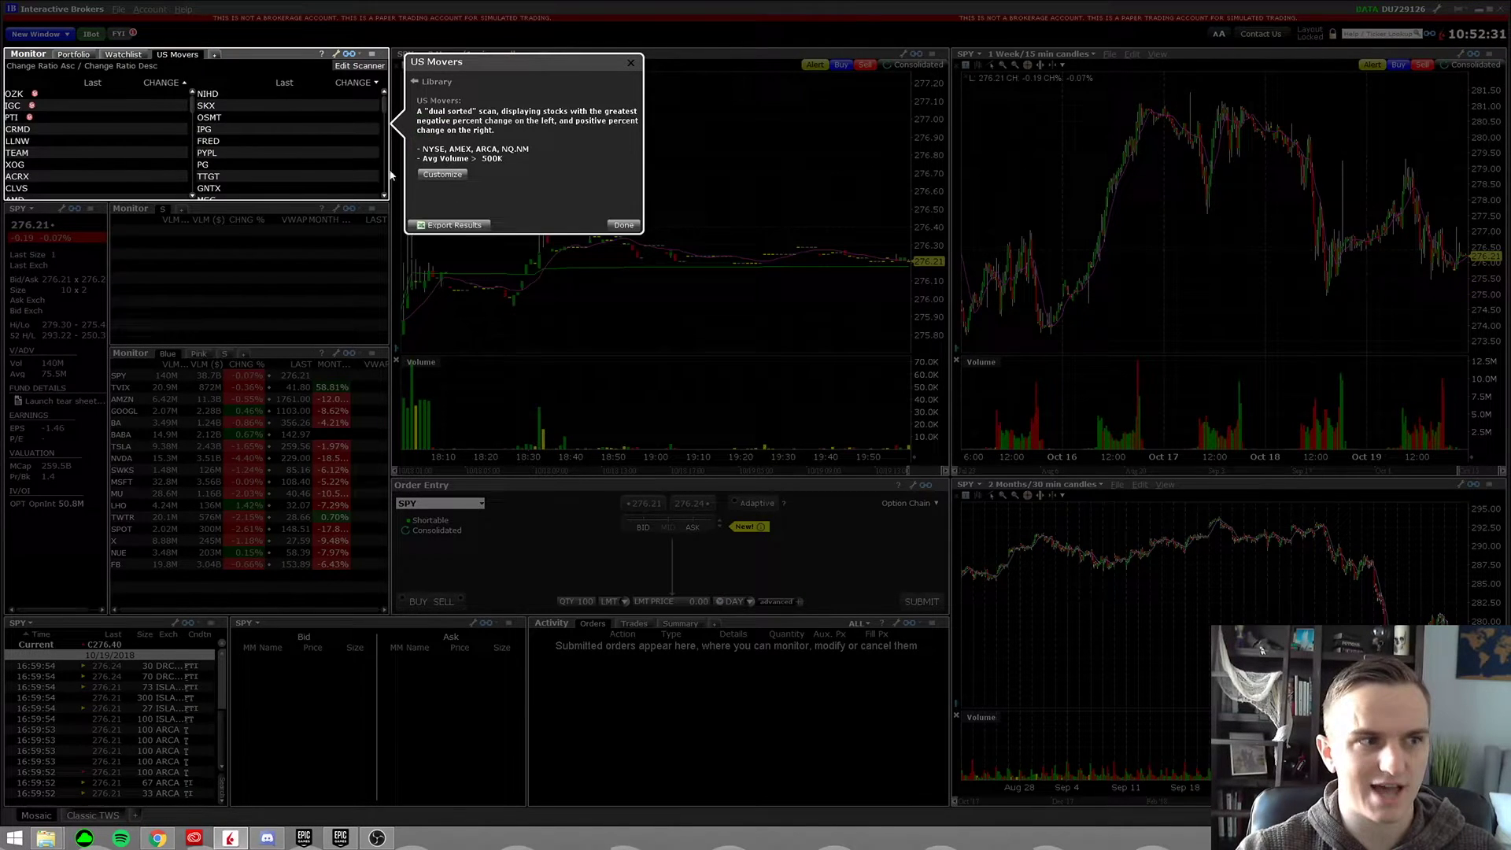
{"action": "left_click", "coordinate": [624, 225]}
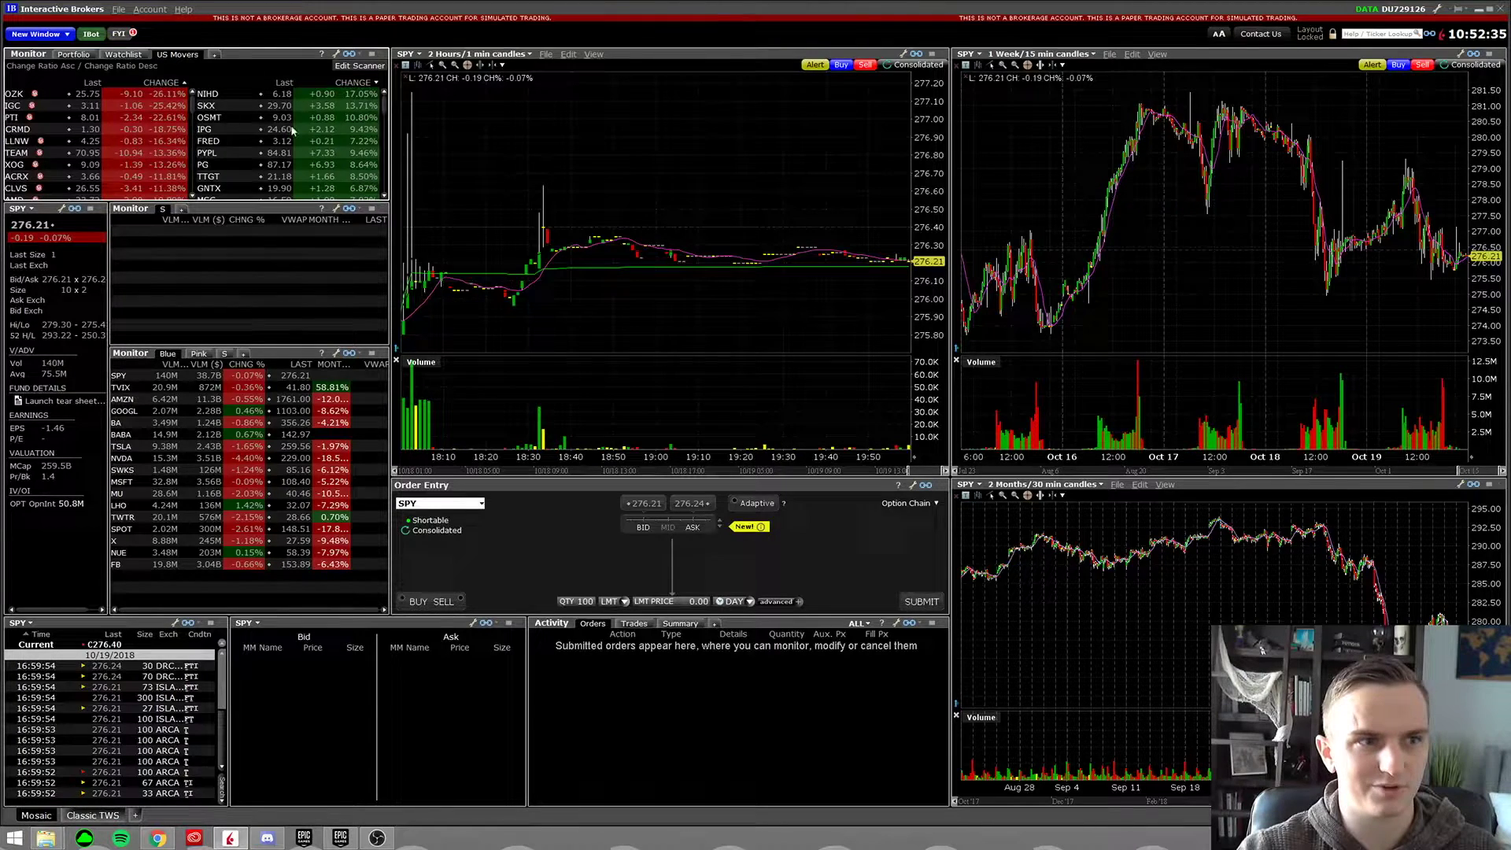
{"action": "left_click", "coordinate": [359, 65]}
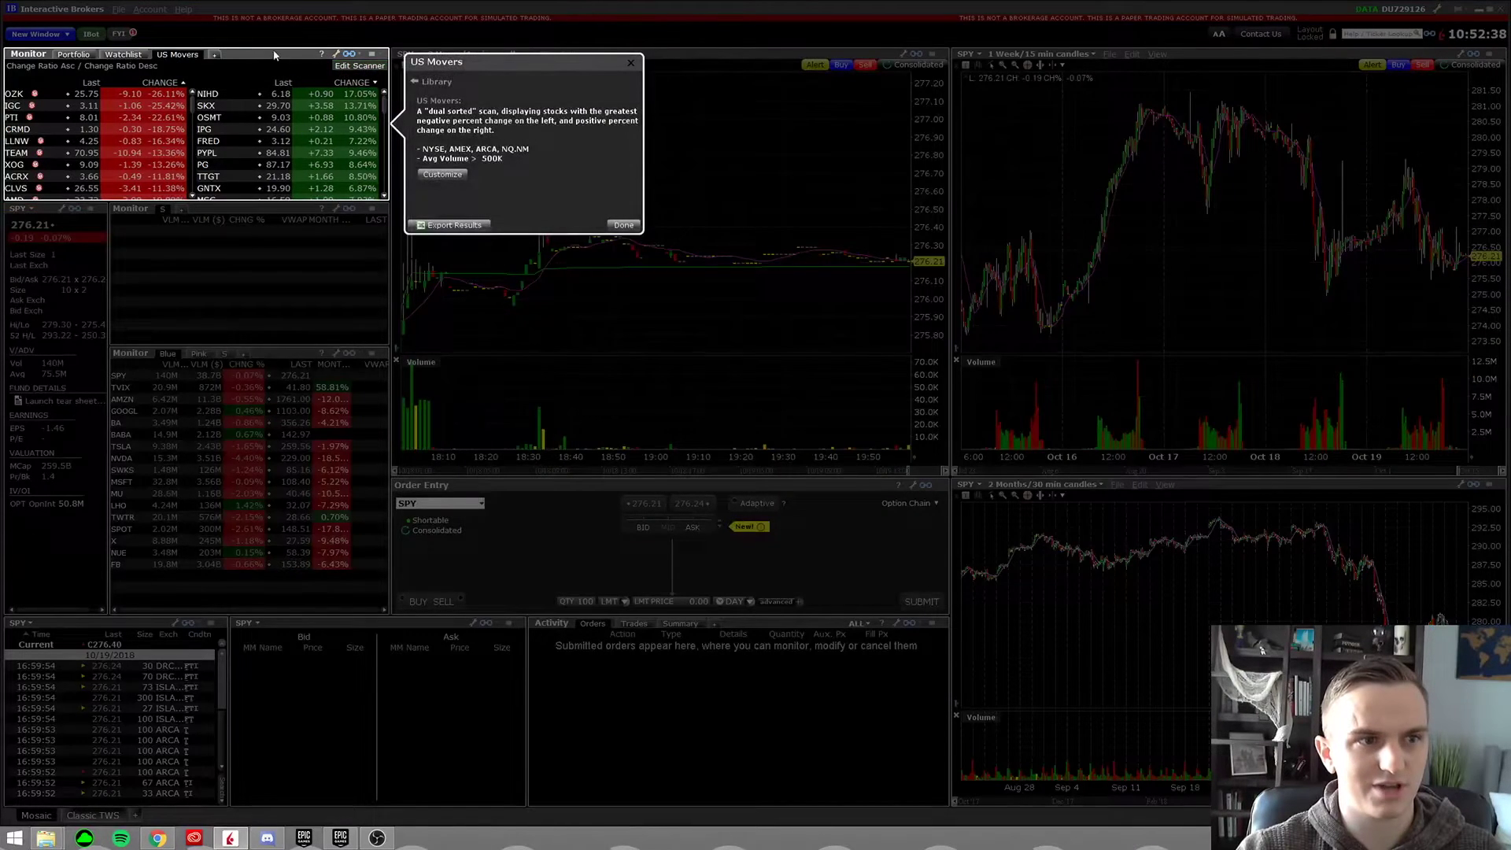
Step: Filter the US Movers (mod) scan to a minimum Change % of 10
{"action": "left_click", "coordinate": [421, 174]}
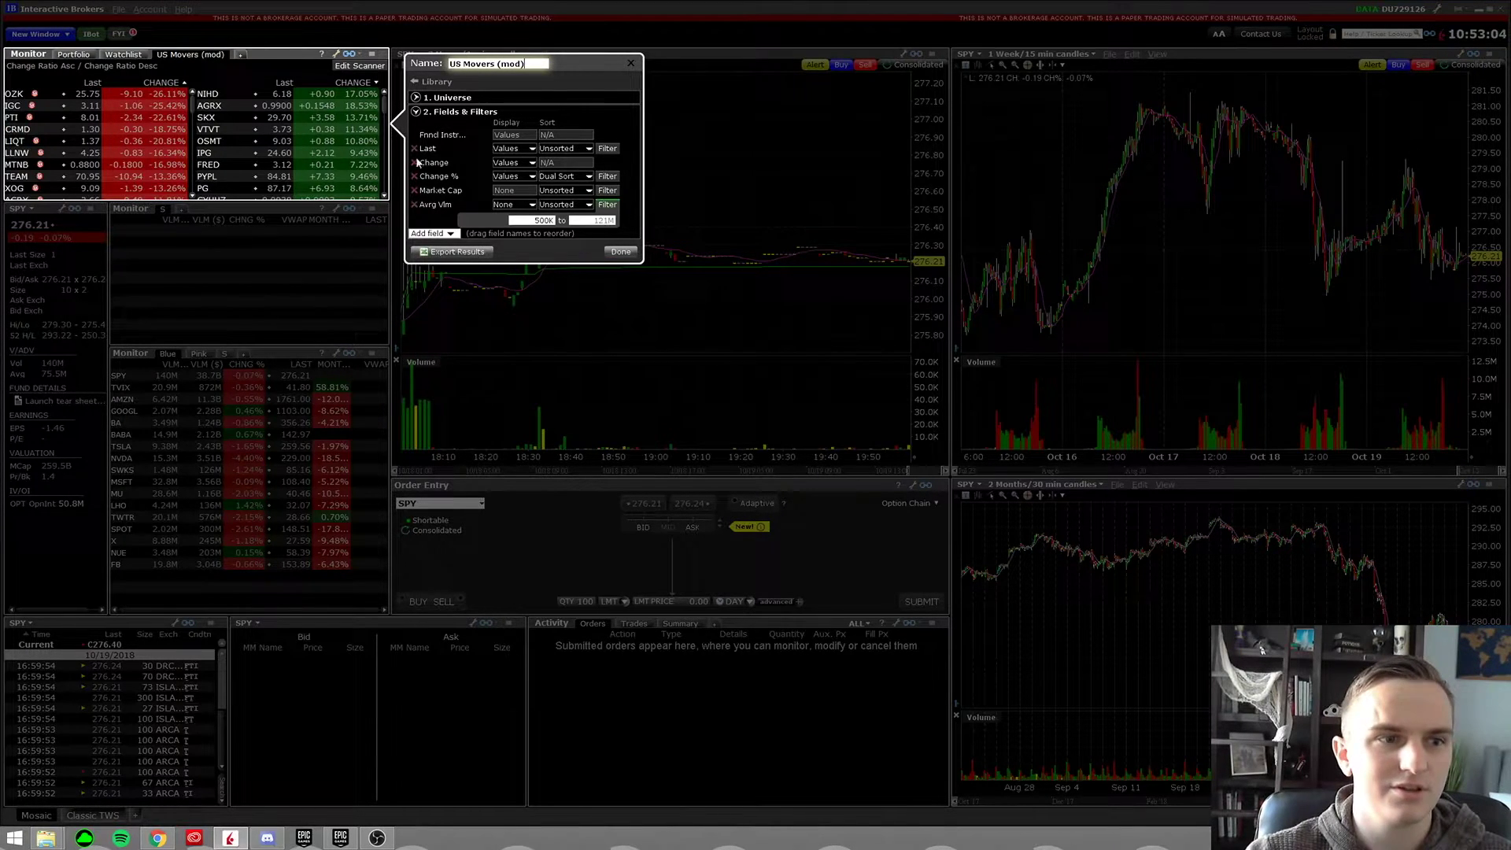
{"action": "left_click", "coordinate": [606, 178]}
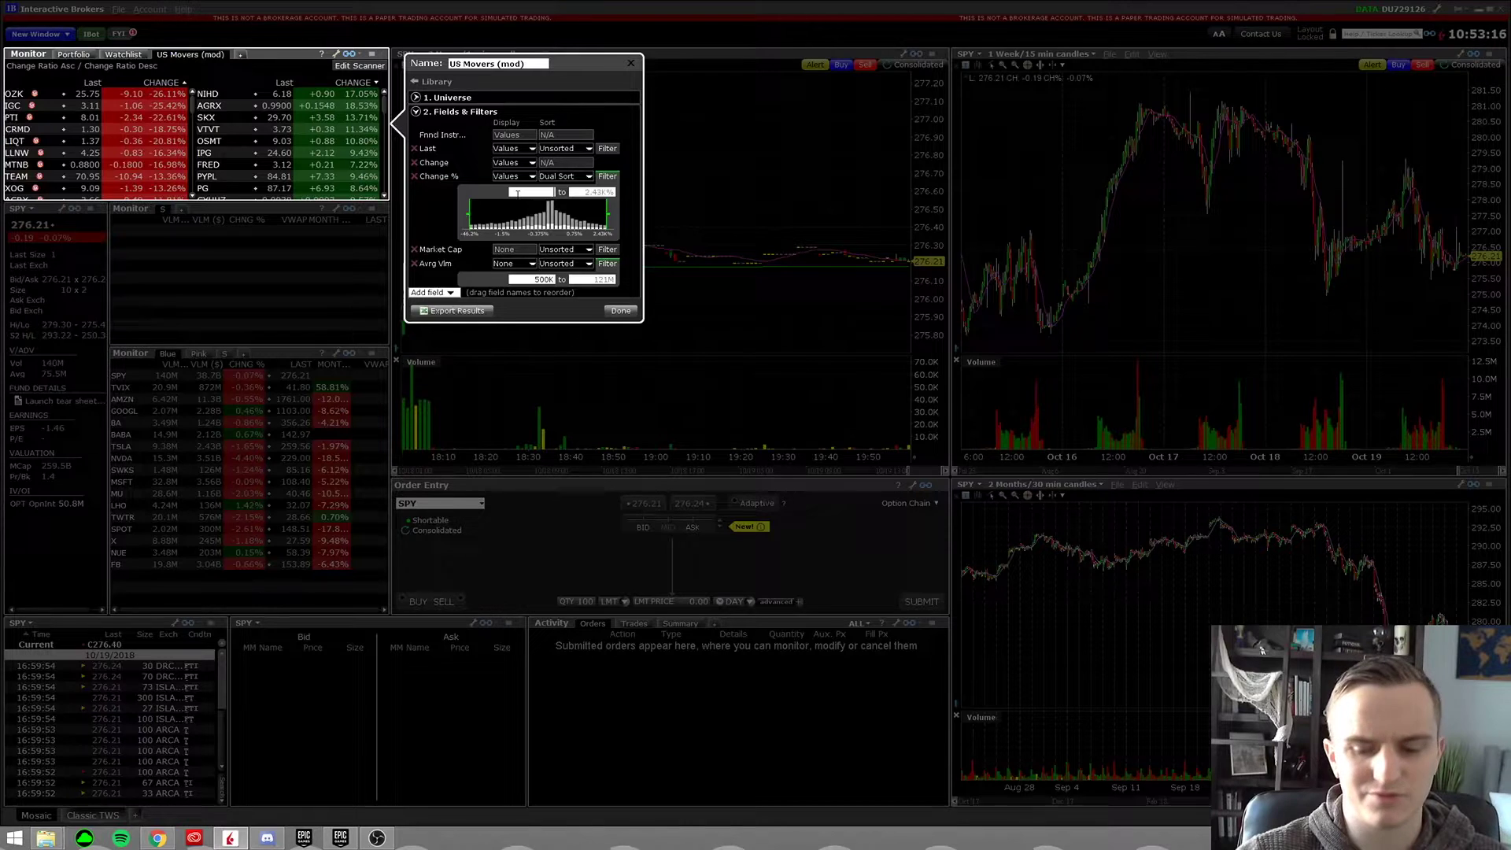
{"action": "type", "text": "6"}
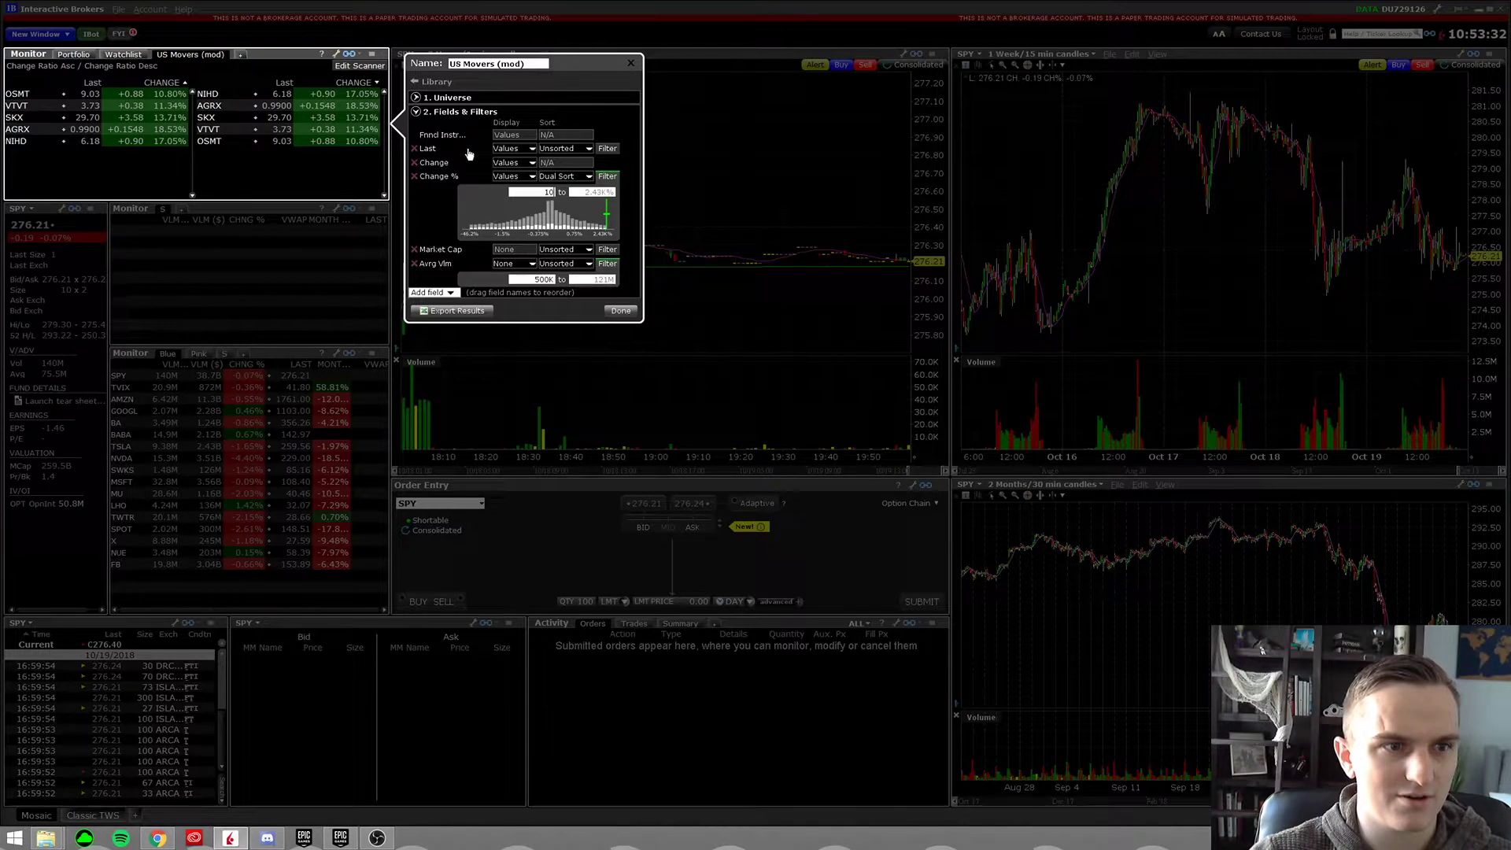
Step: Limit the Last price filter to a range of 0.04 to 20
{"action": "left_click", "coordinate": [606, 149]}
{"action": "left_click", "coordinate": [586, 163]}
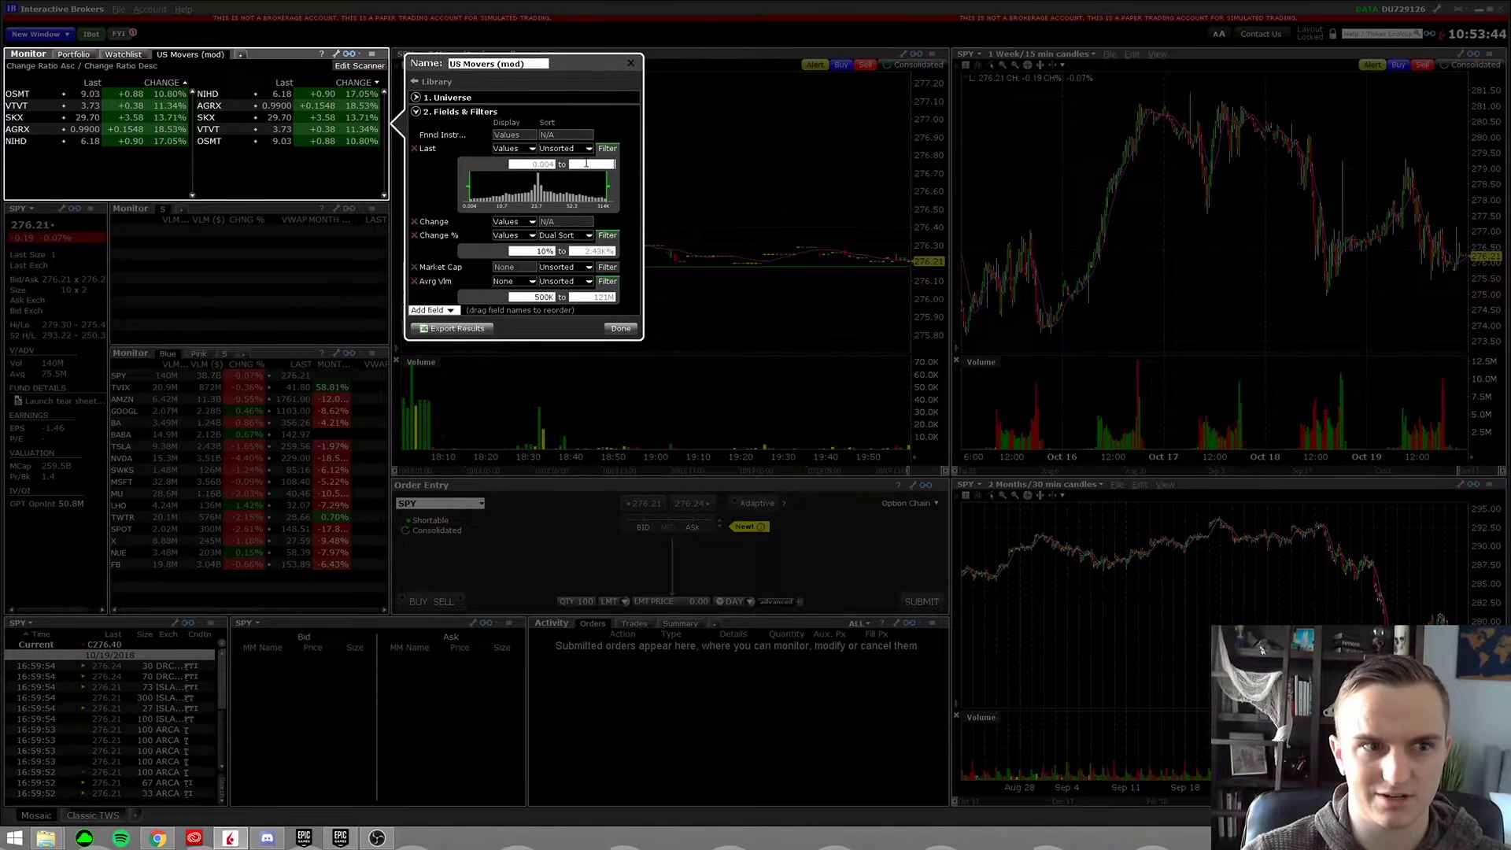
{"action": "left_click", "coordinate": [544, 164]}
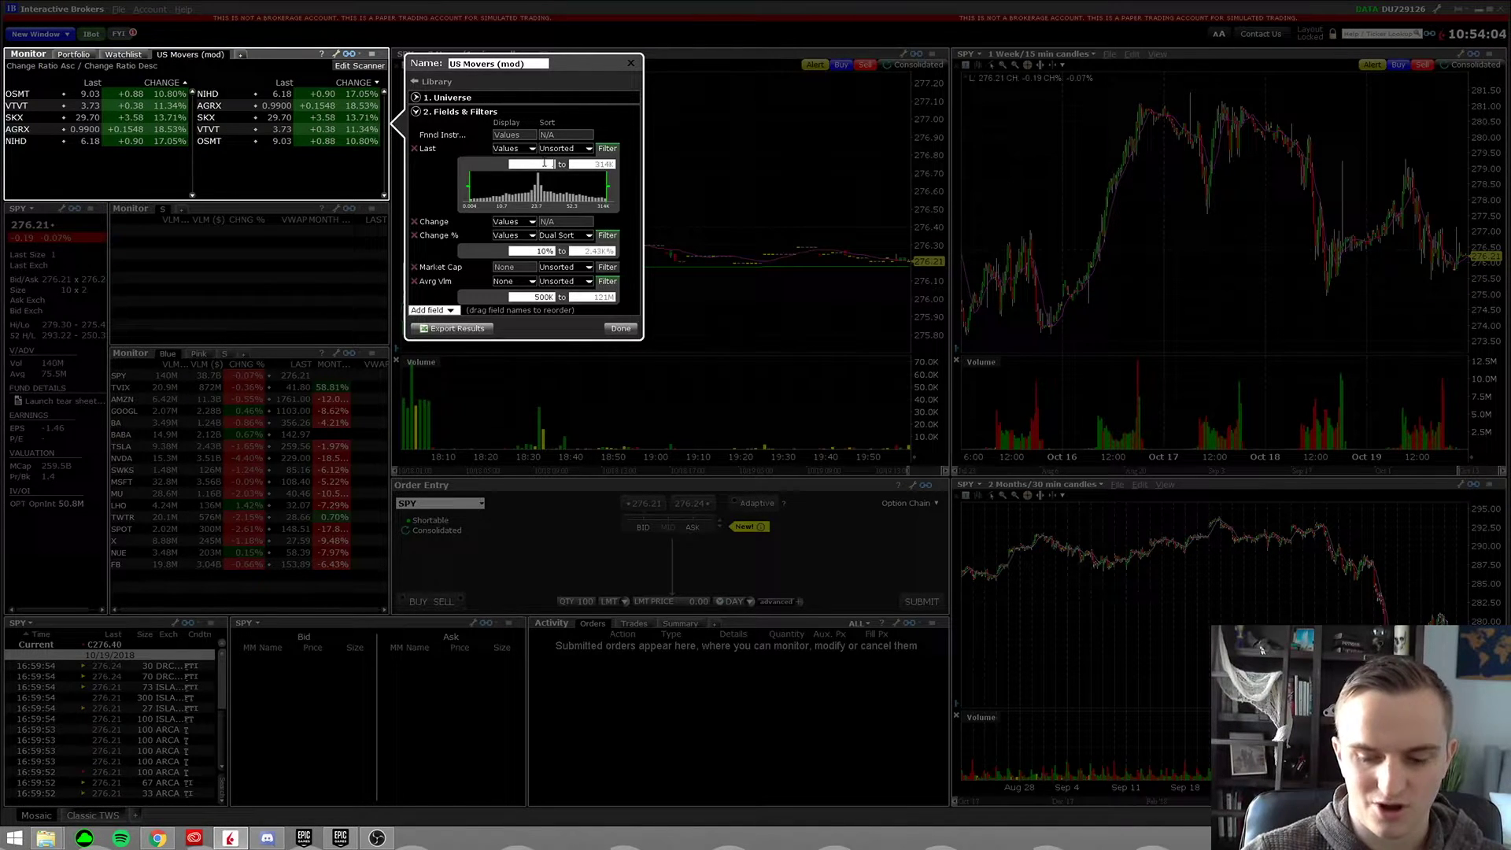
{"action": "left_click", "coordinate": [577, 164]}
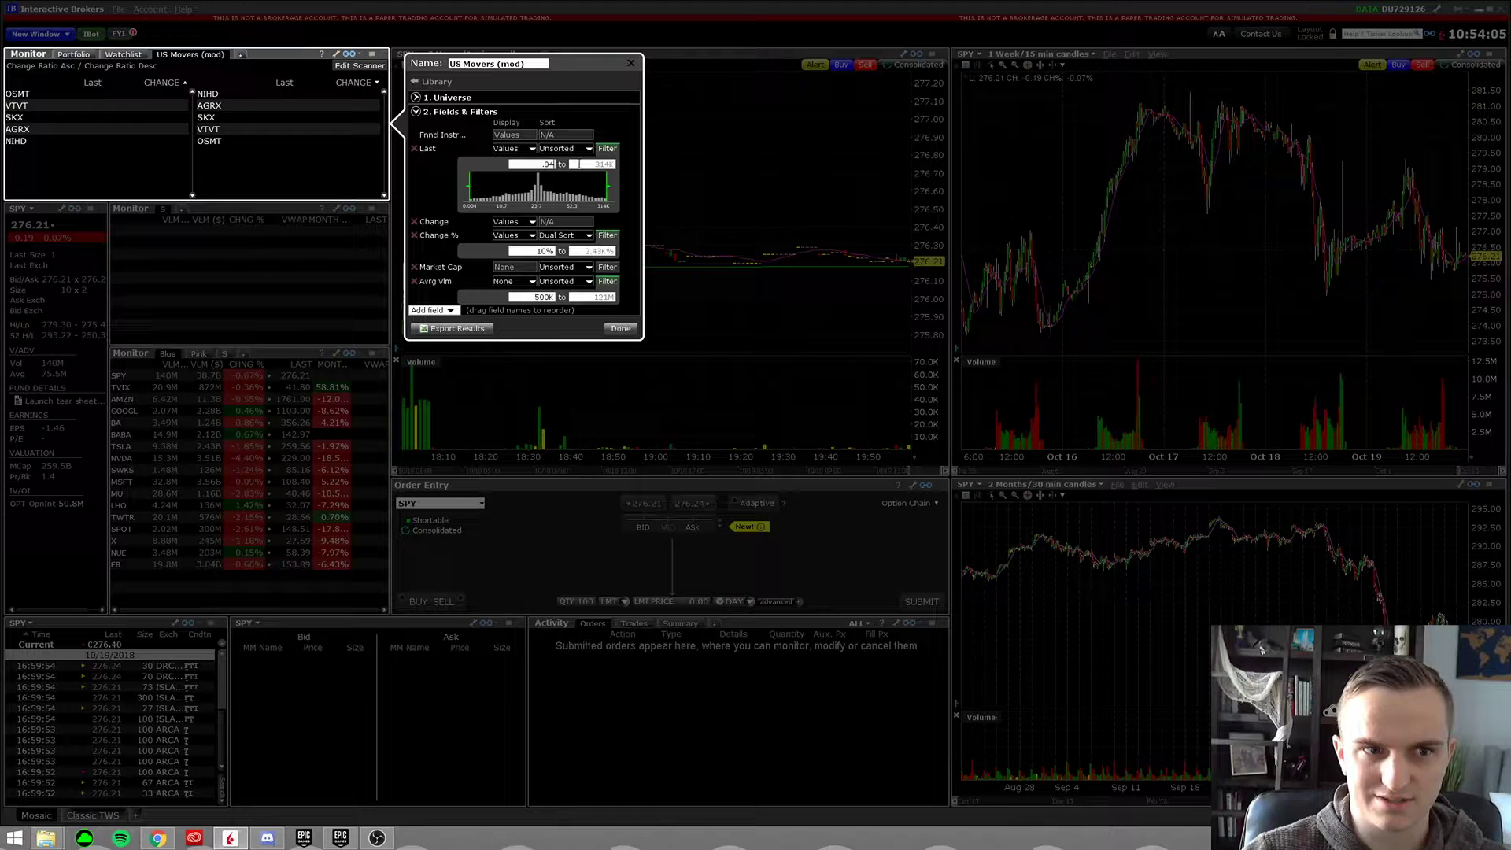
{"action": "type", "text": "25"}
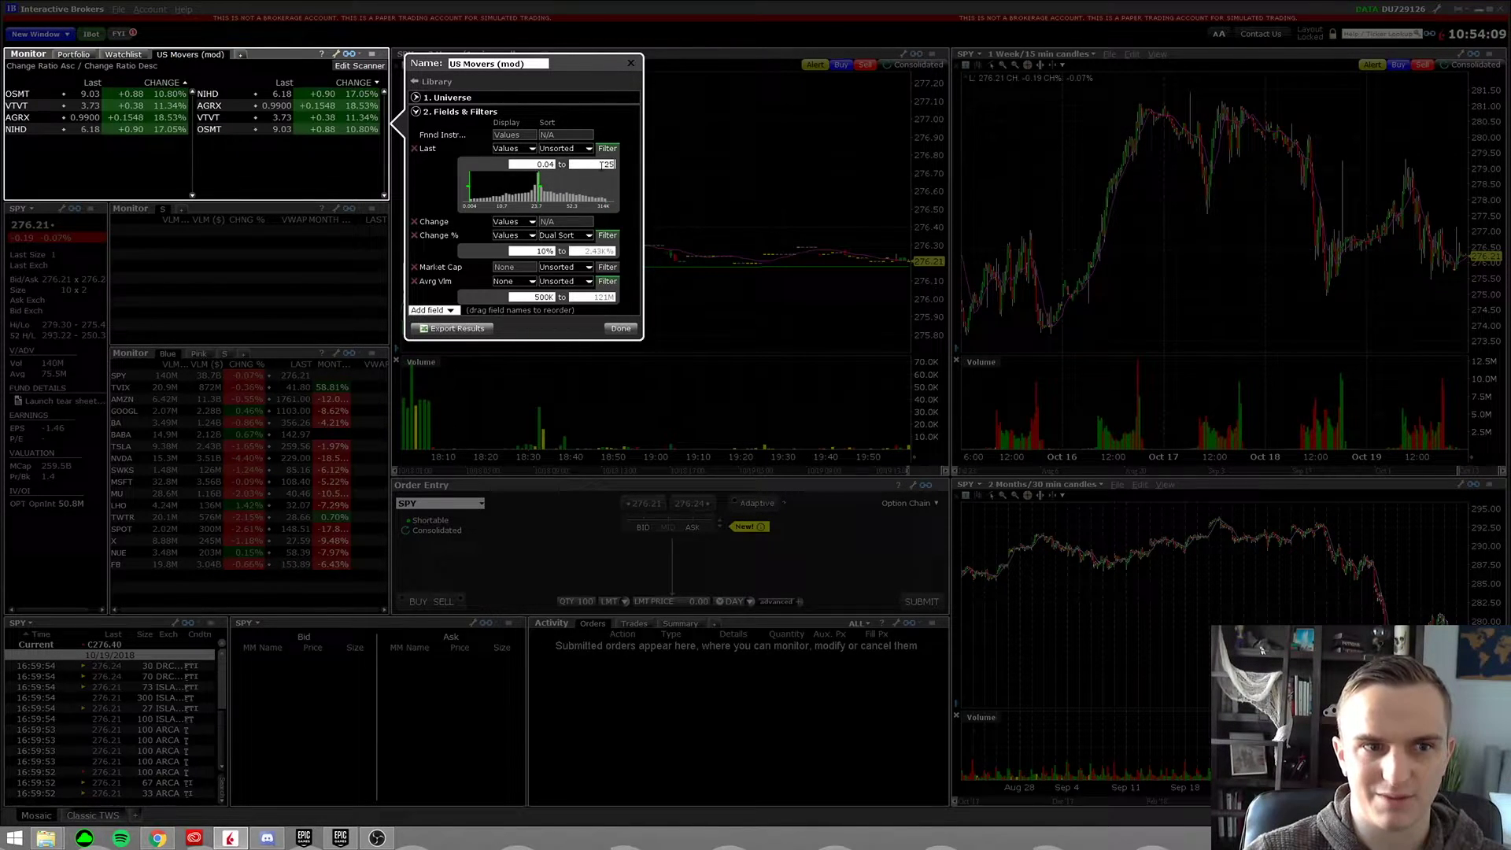
{"action": "key", "text": "BackSpace"}
{"action": "type", "text": "0"}
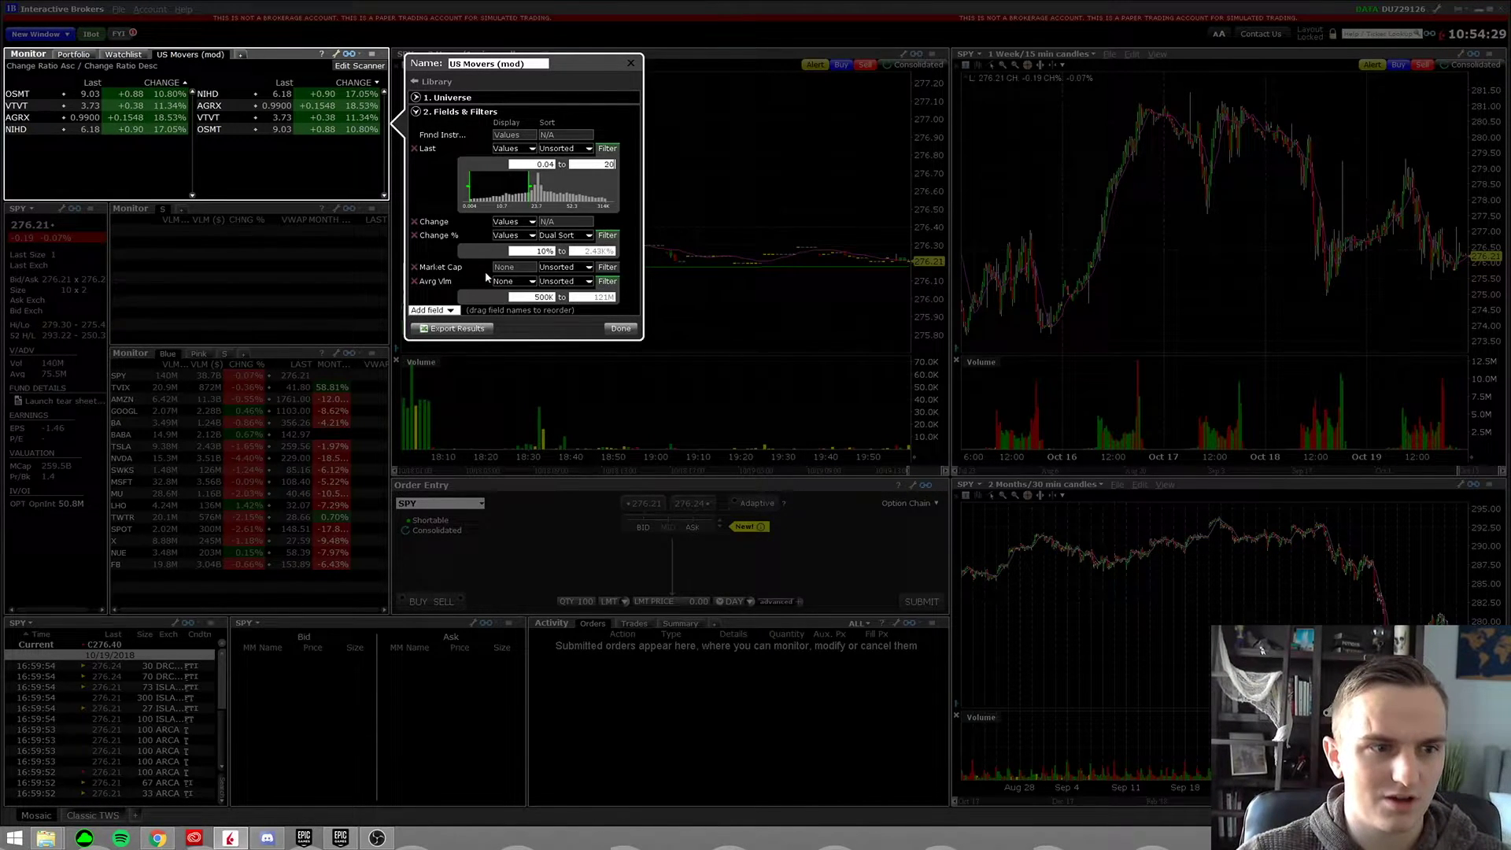
Step: Cap the Market Cap filter at a maximum of 500M
{"action": "left_click", "coordinate": [603, 267]}
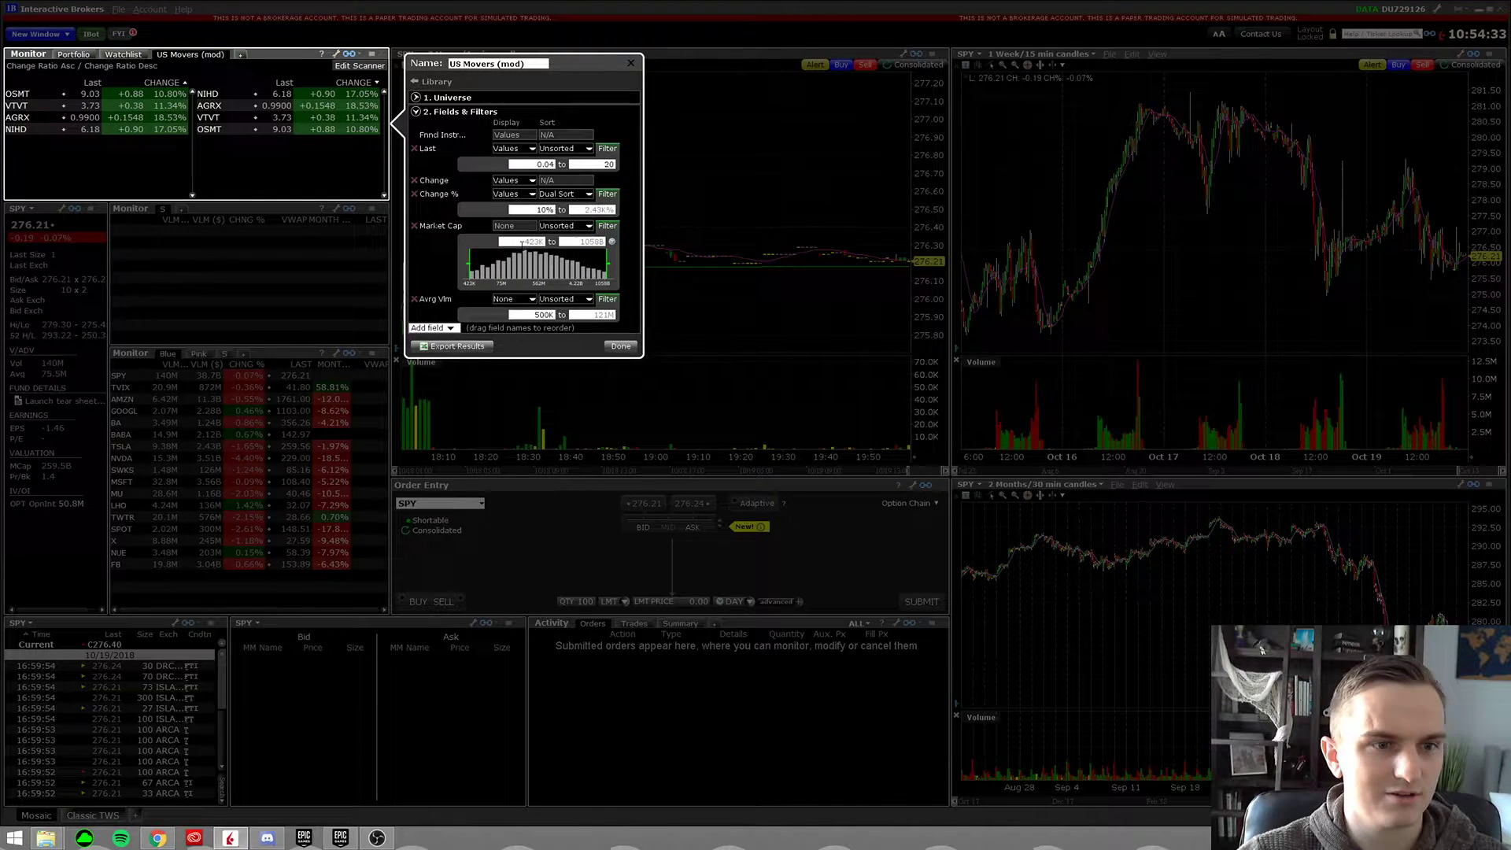
{"action": "left_click", "coordinate": [524, 242]}
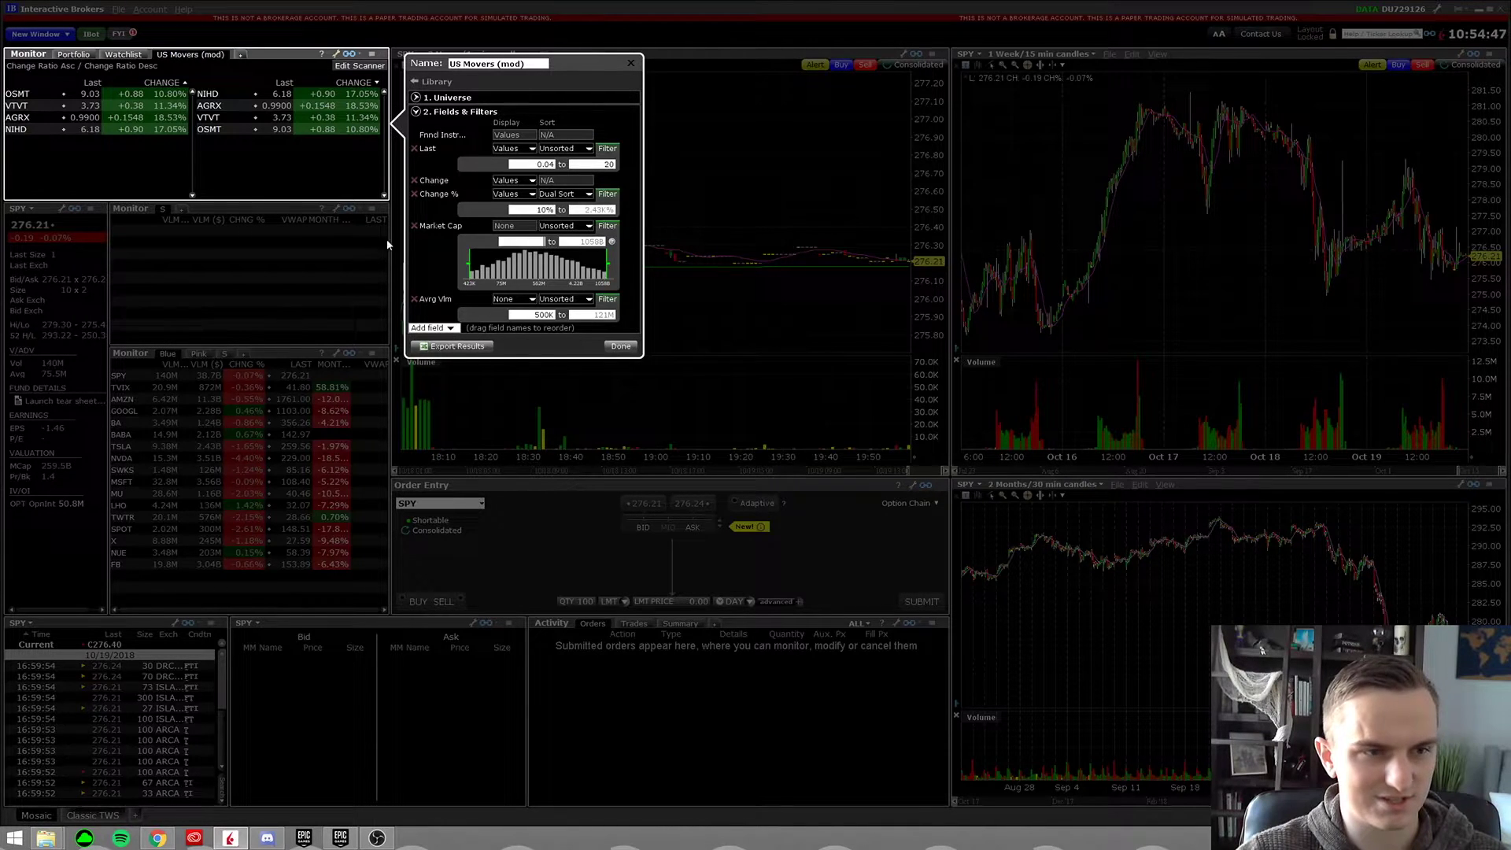
{"action": "left_click", "coordinate": [583, 240]}
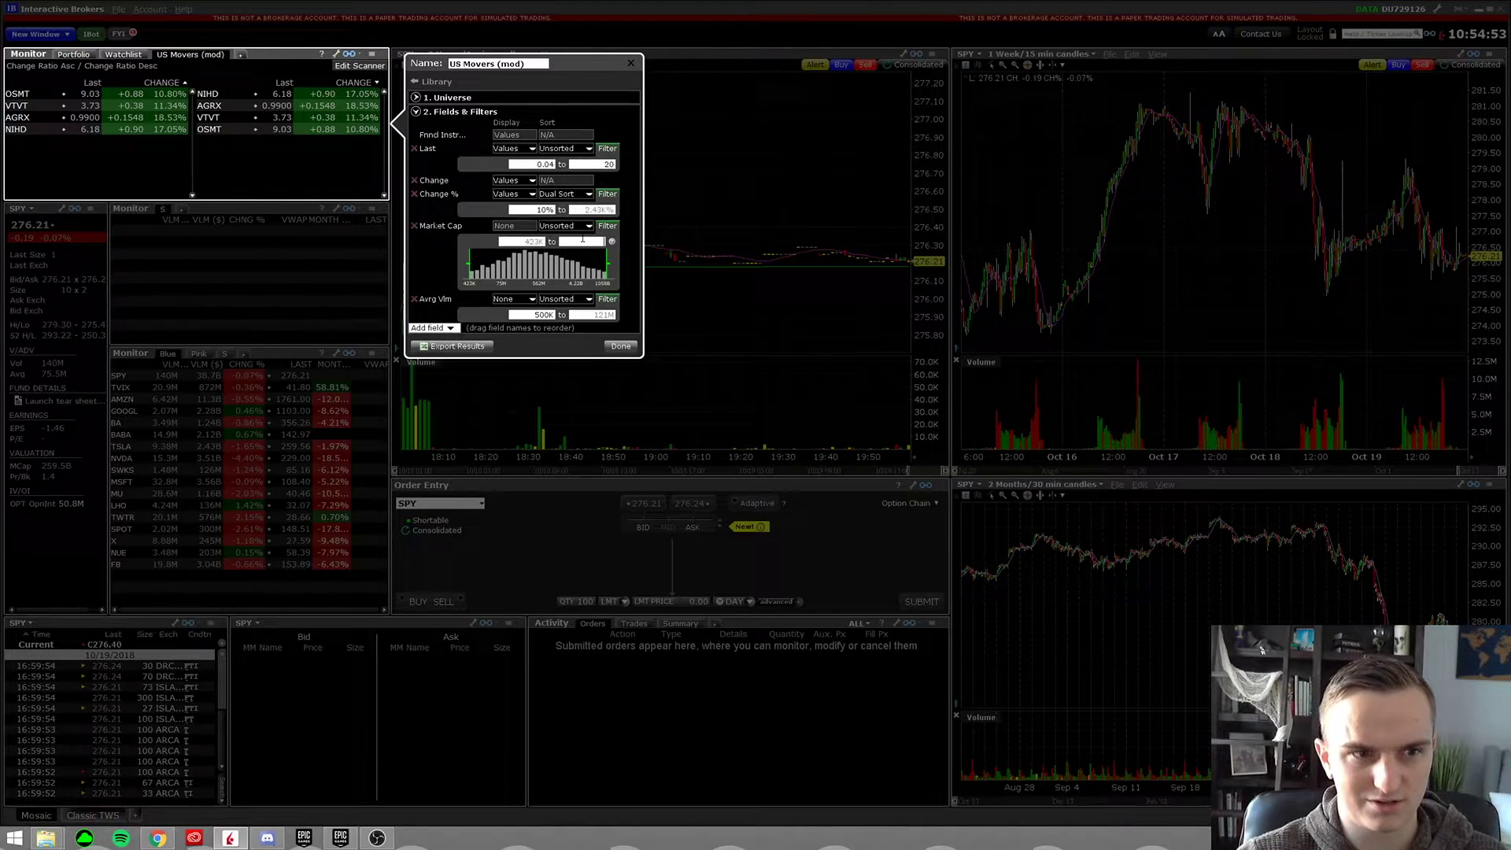
{"action": "type", "text": "500"}
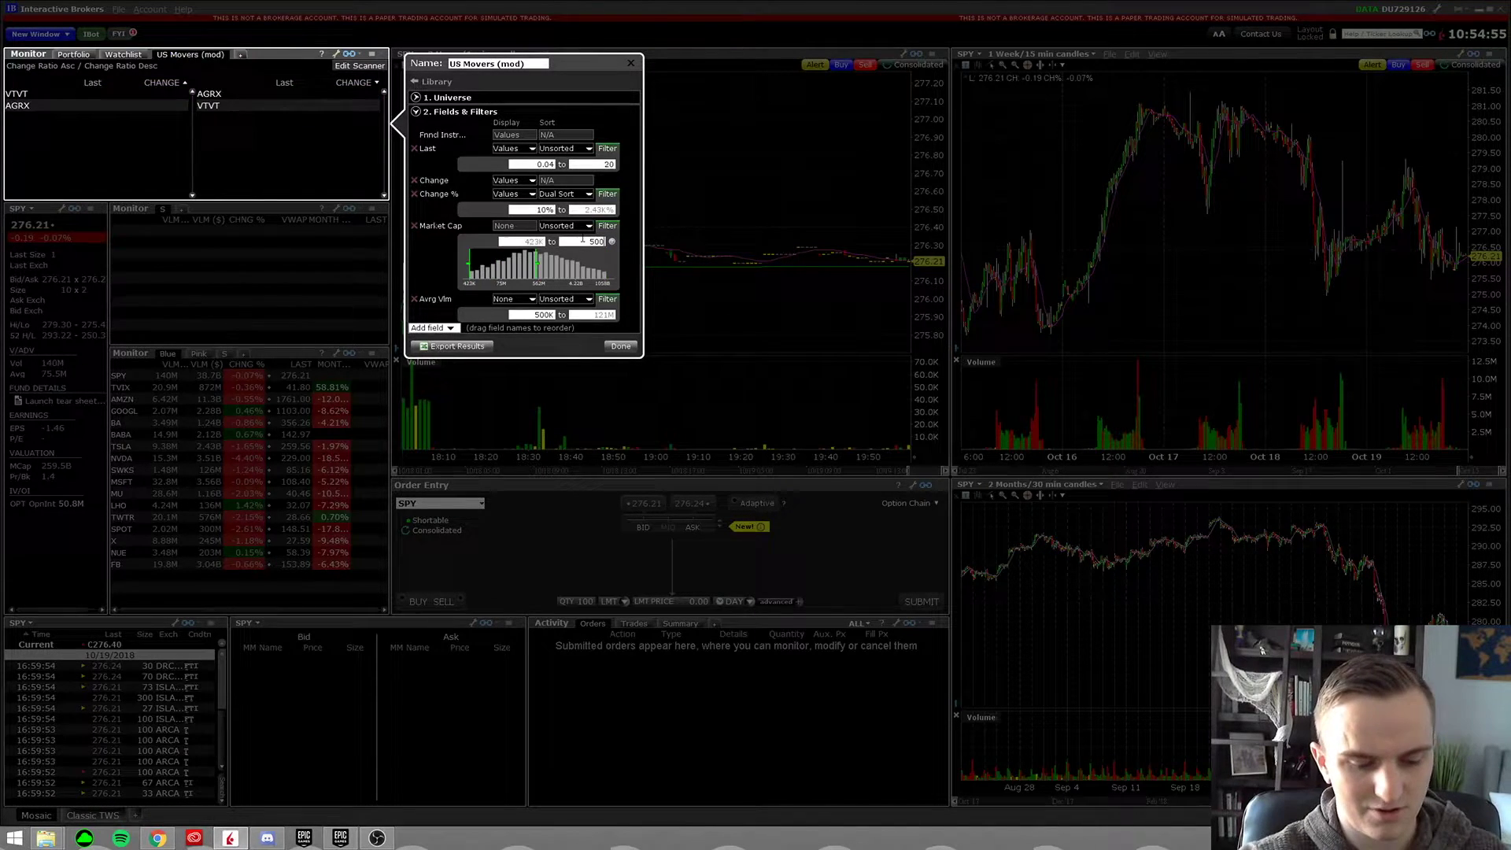
{"action": "type", "text": "M"}
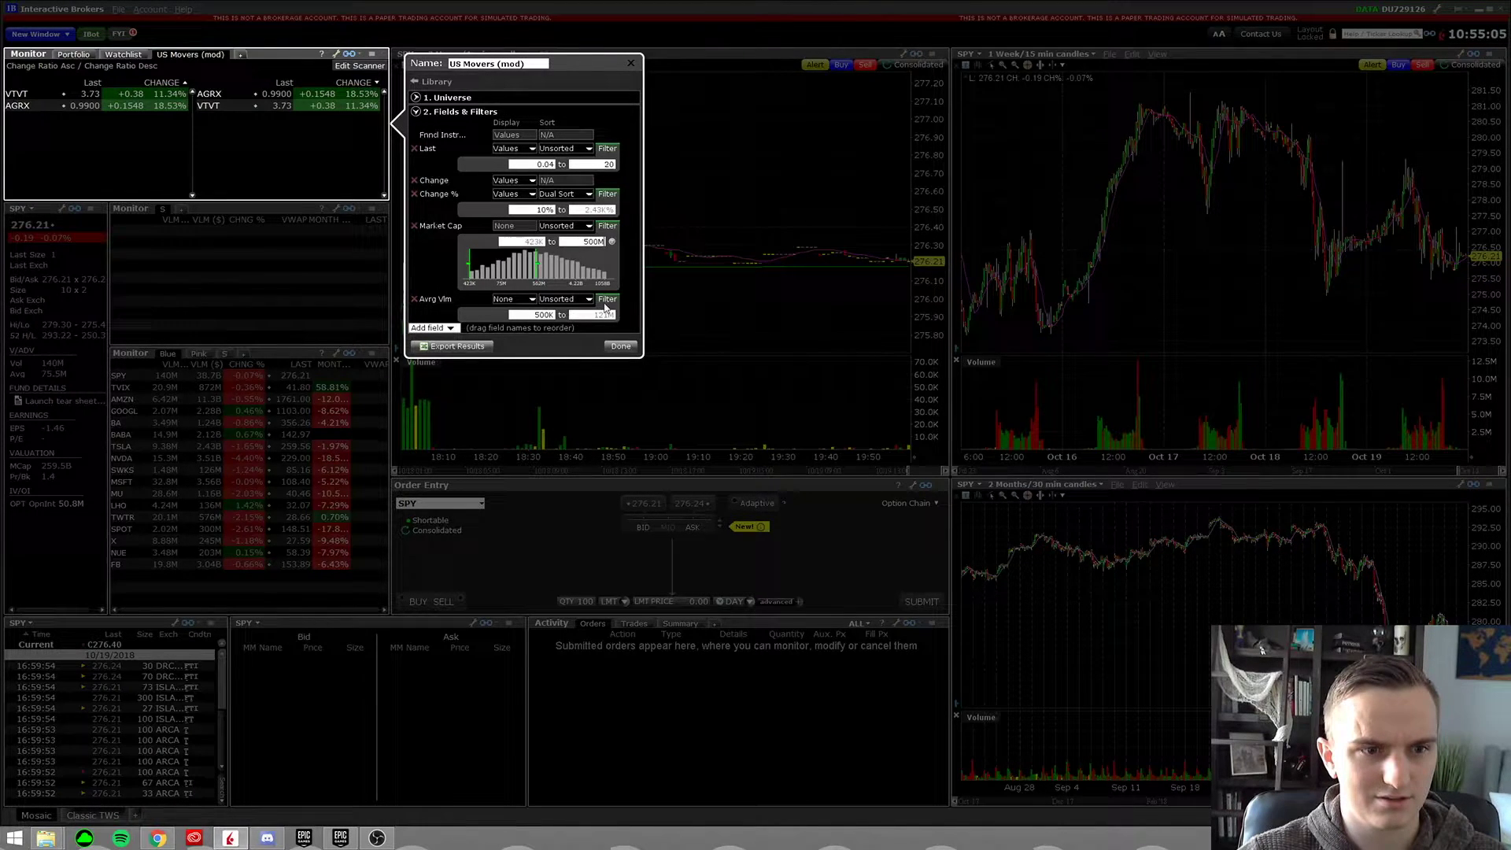
Step: Replace the Average Volume filter with a Volume ($) field found by searching 'volum'
{"action": "left_click", "coordinate": [606, 302]}
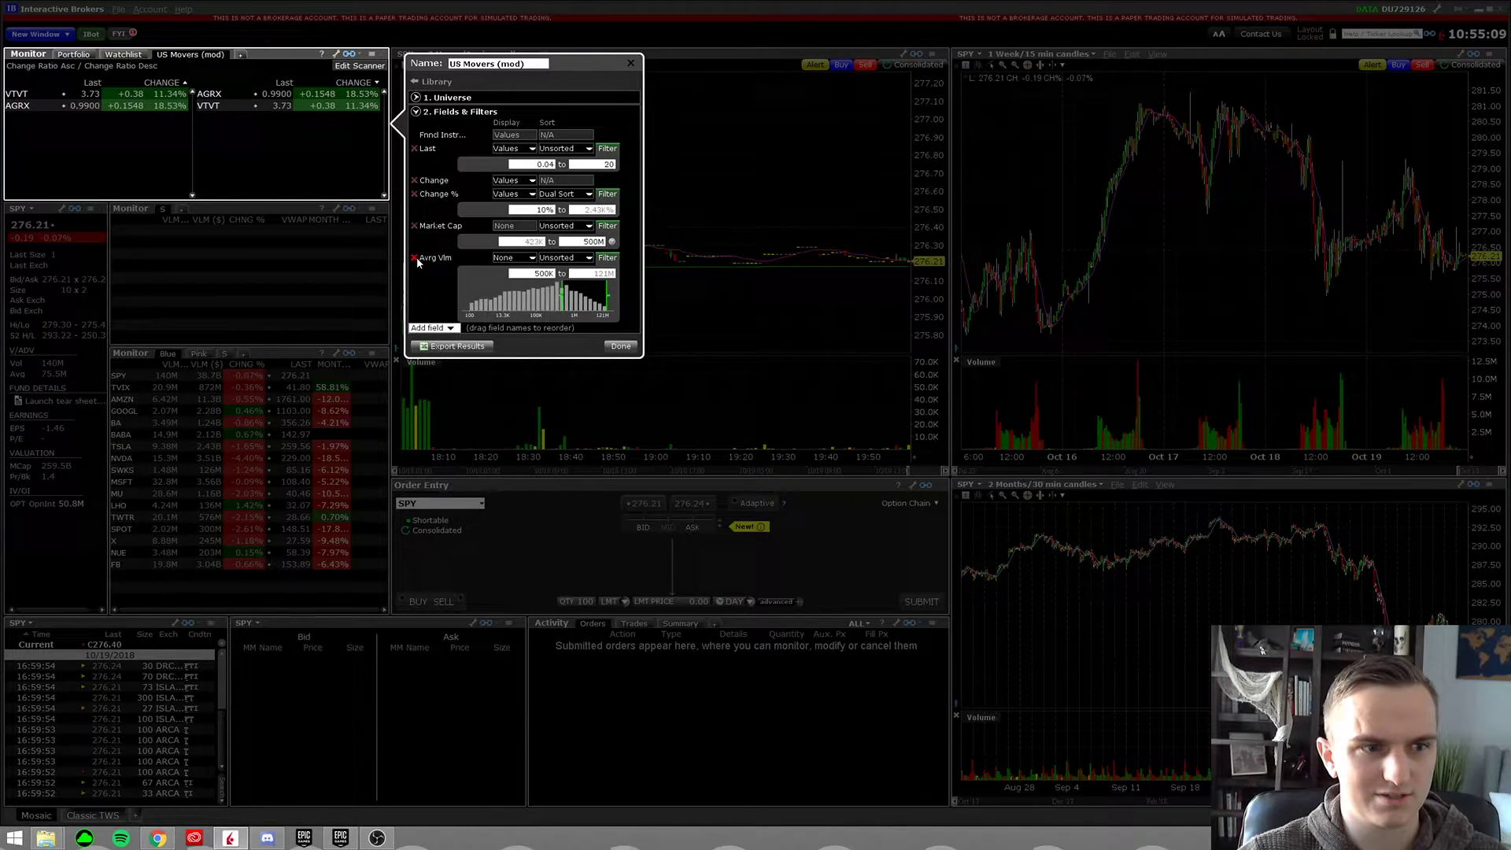
{"action": "left_click", "coordinate": [416, 259]}
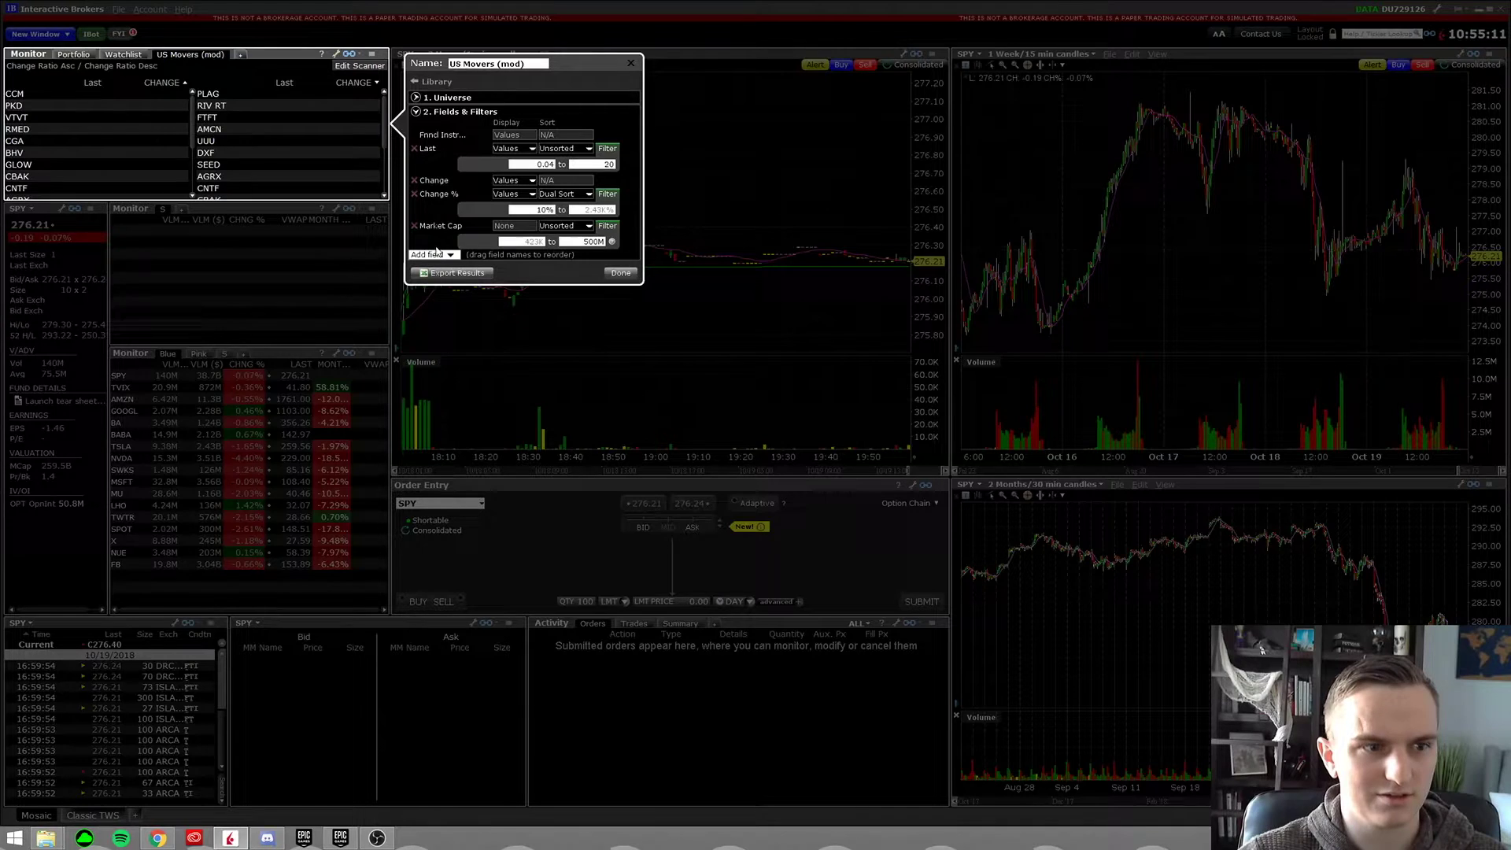
{"action": "left_click", "coordinate": [438, 253]}
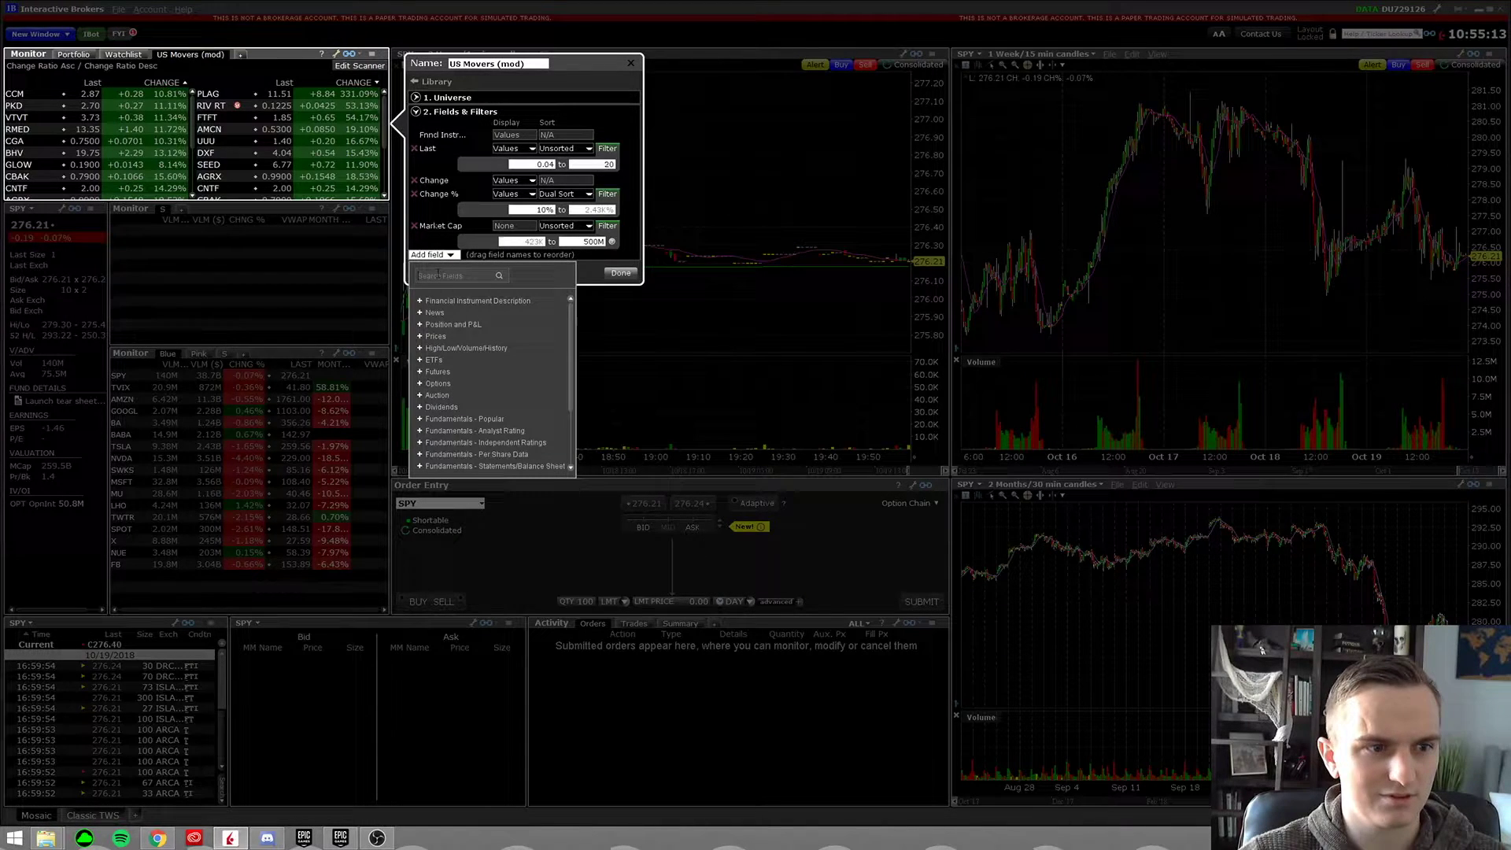
{"action": "type", "text": "v"}
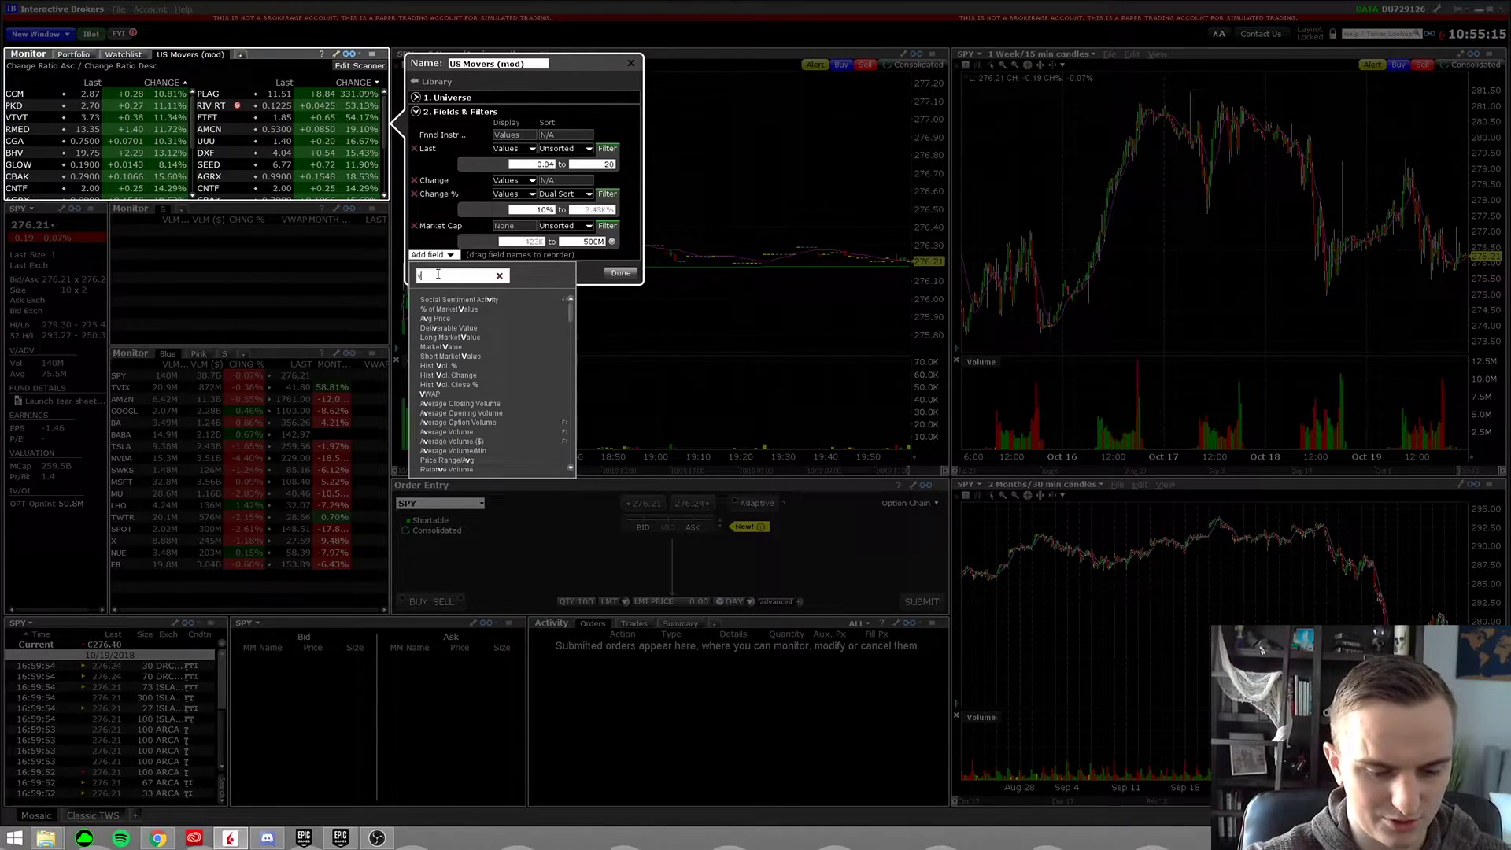
{"action": "type", "text": "olume"}
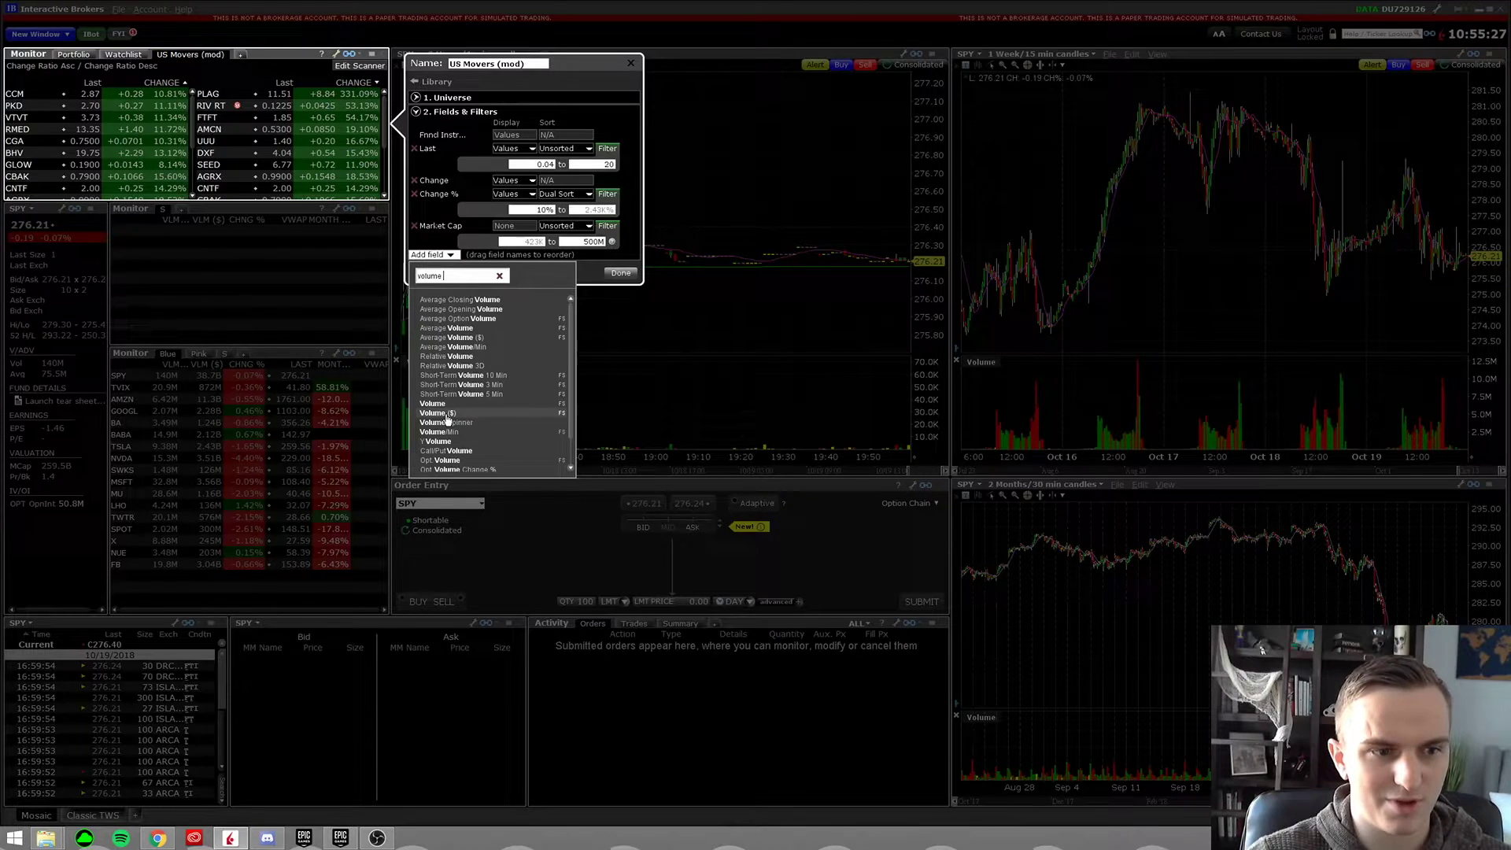
{"action": "left_click", "coordinate": [460, 414]}
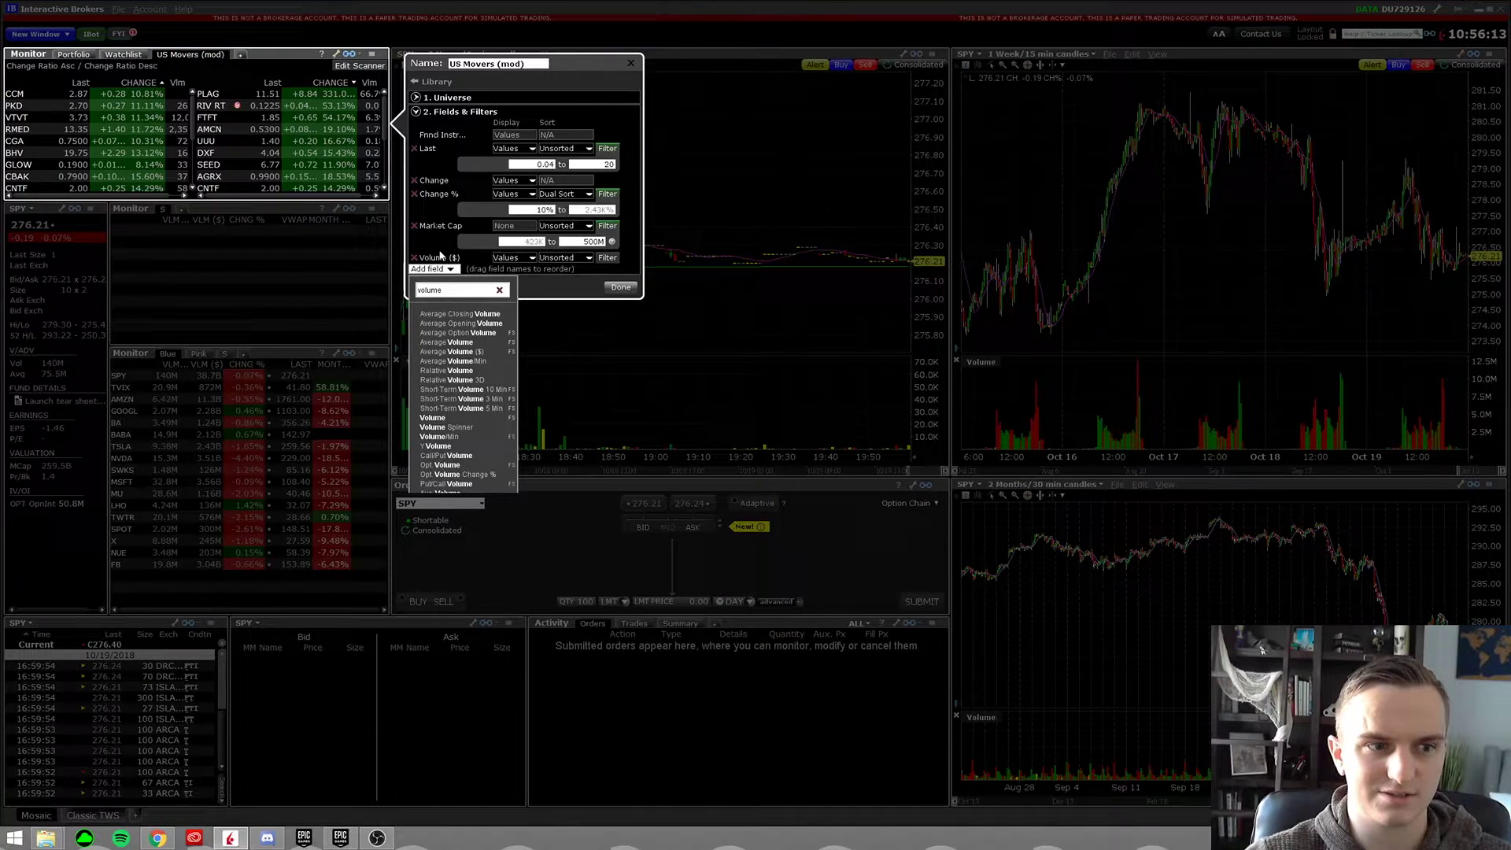
Step: Set the Volume ($) filter to a minimum of 500K
{"action": "left_click", "coordinate": [433, 252]}
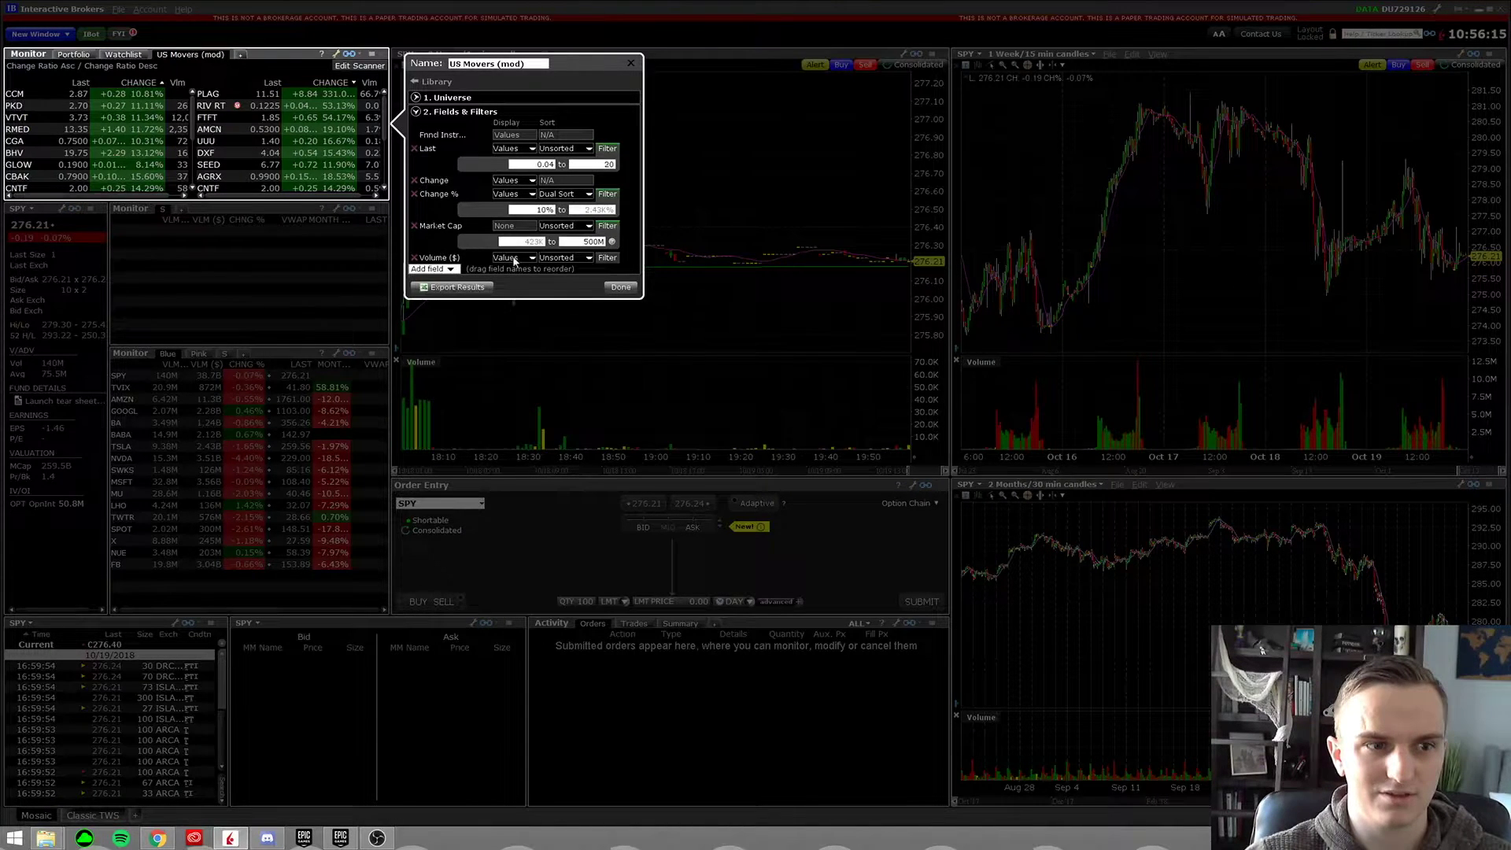
{"action": "left_click", "coordinate": [600, 258]}
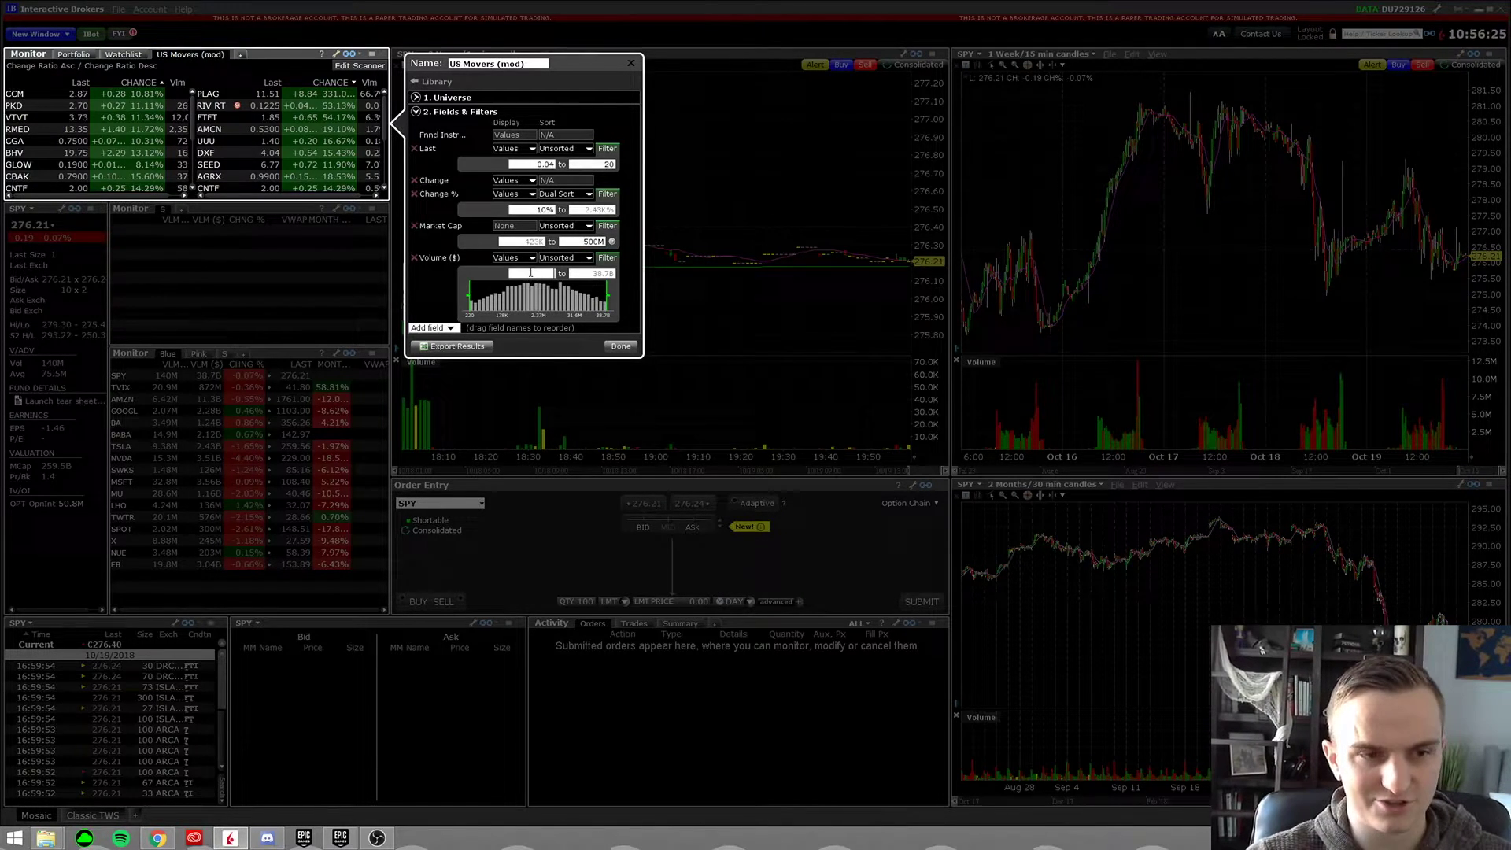
{"action": "type", "text": "00k"}
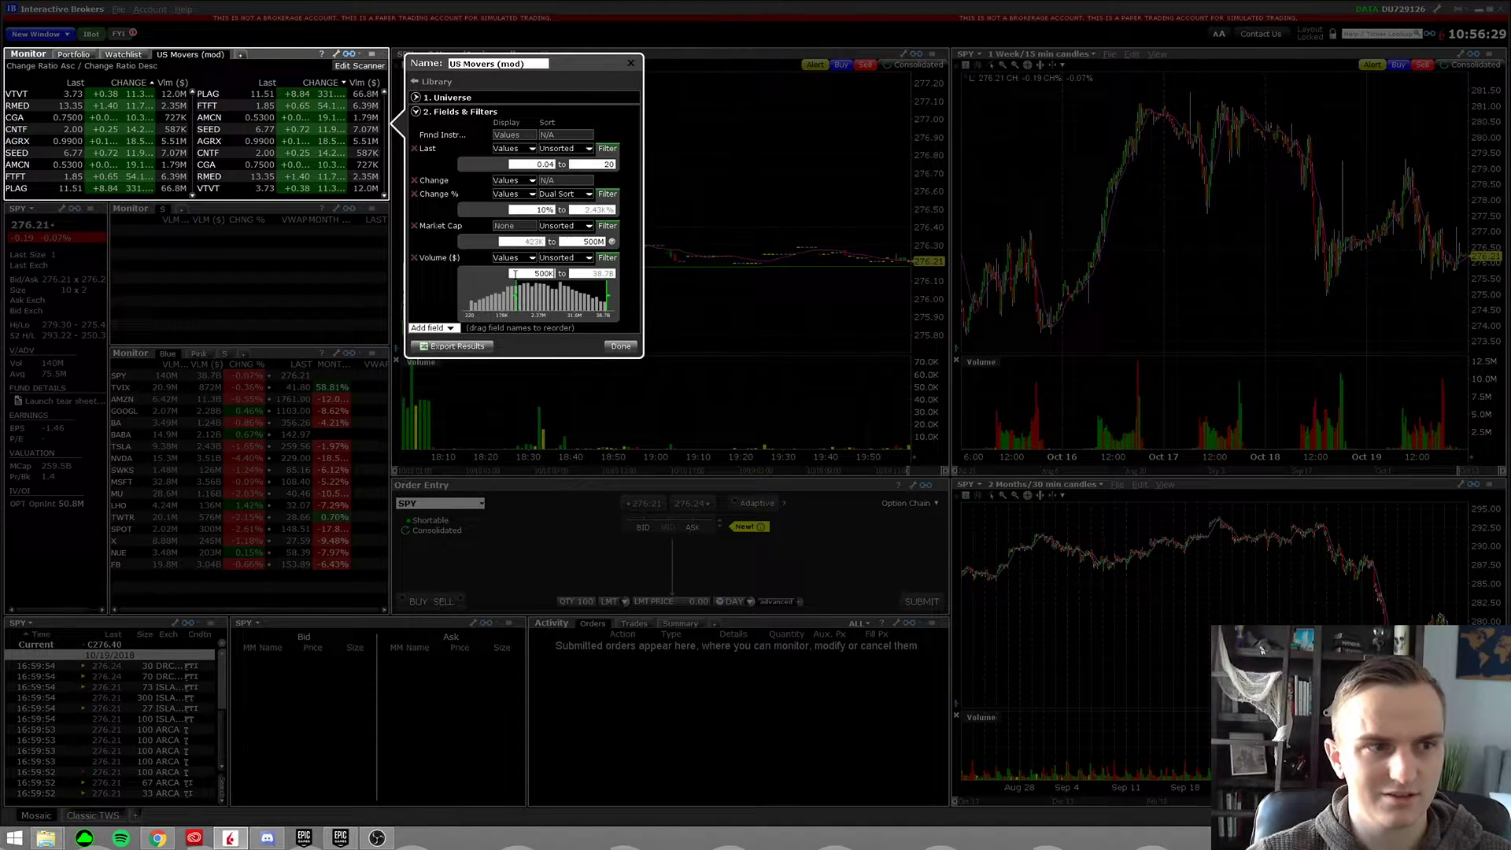
{"action": "key", "text": "BackSpace"}
{"action": "key", "text": "BackSpace"}
{"action": "key", "text": "BackSpace"}
{"action": "key", "text": "BackSpace"}
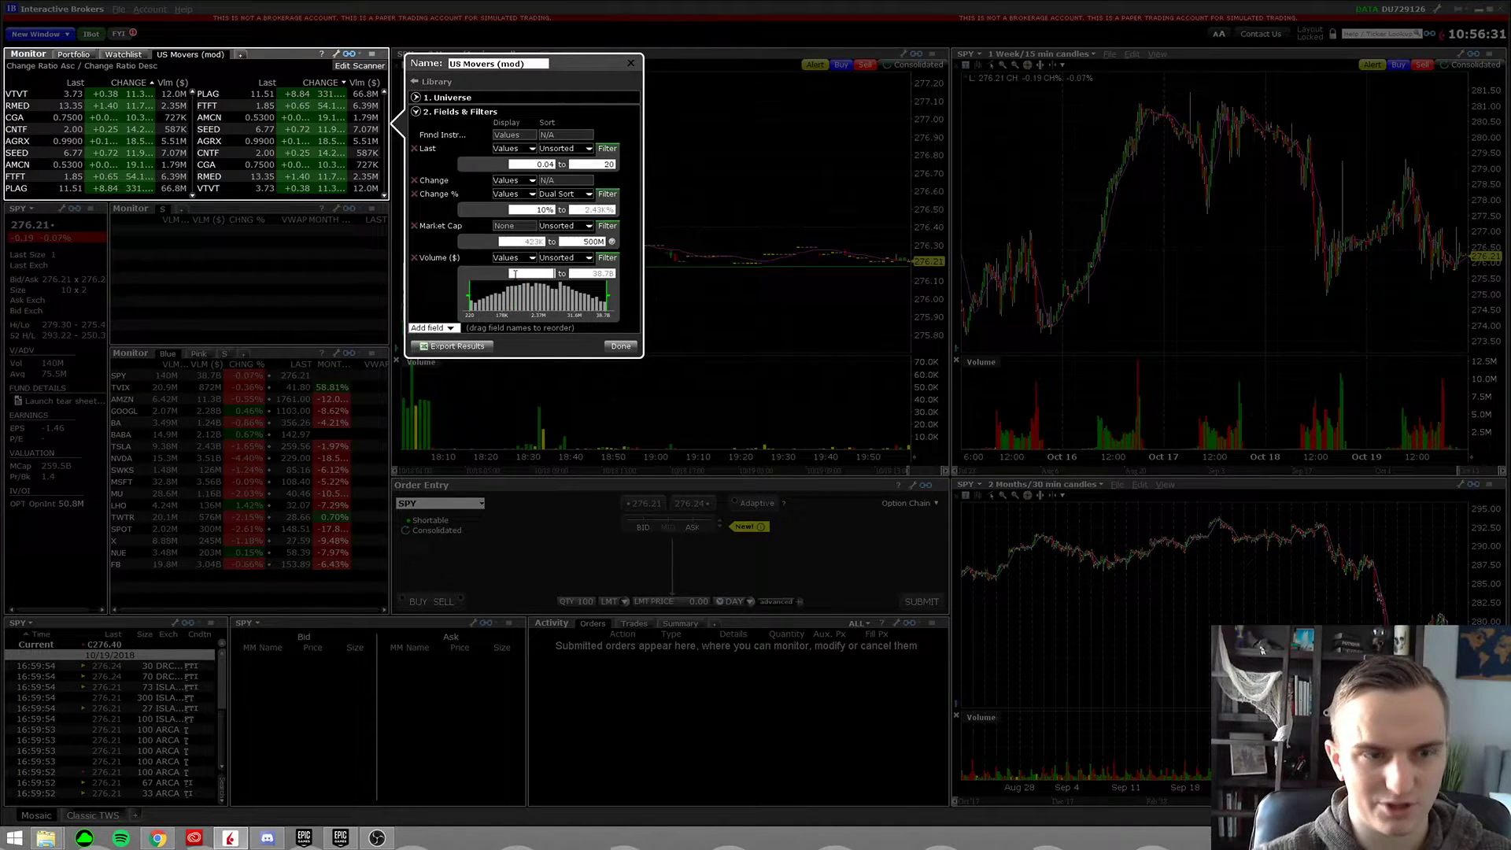
{"action": "type", "text": "2M"}
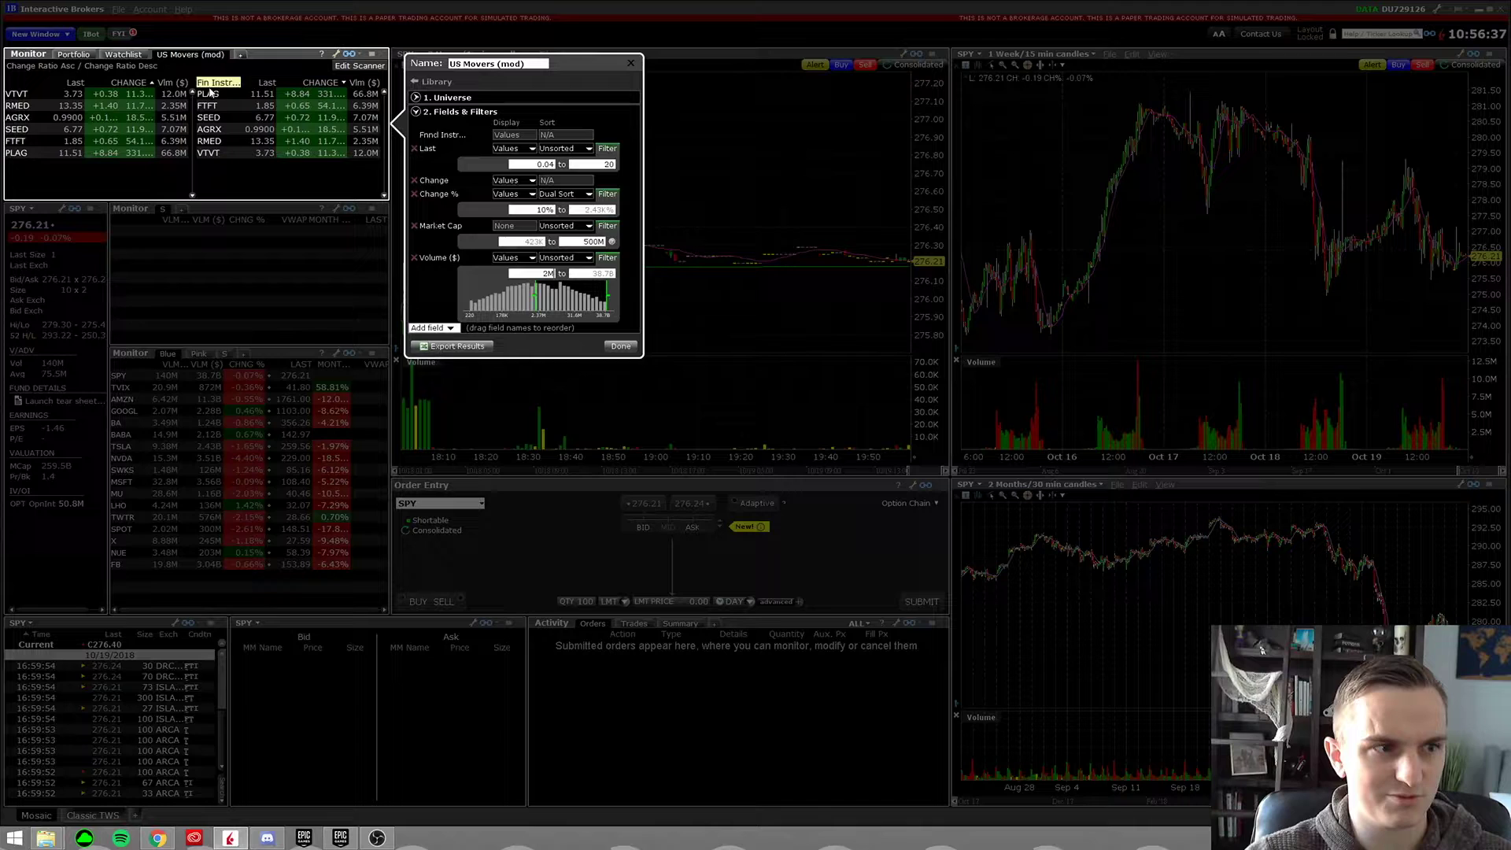
{"action": "key", "text": "BackSpace"}
{"action": "key", "text": "BackSpace"}
{"action": "type", "text": "5"}
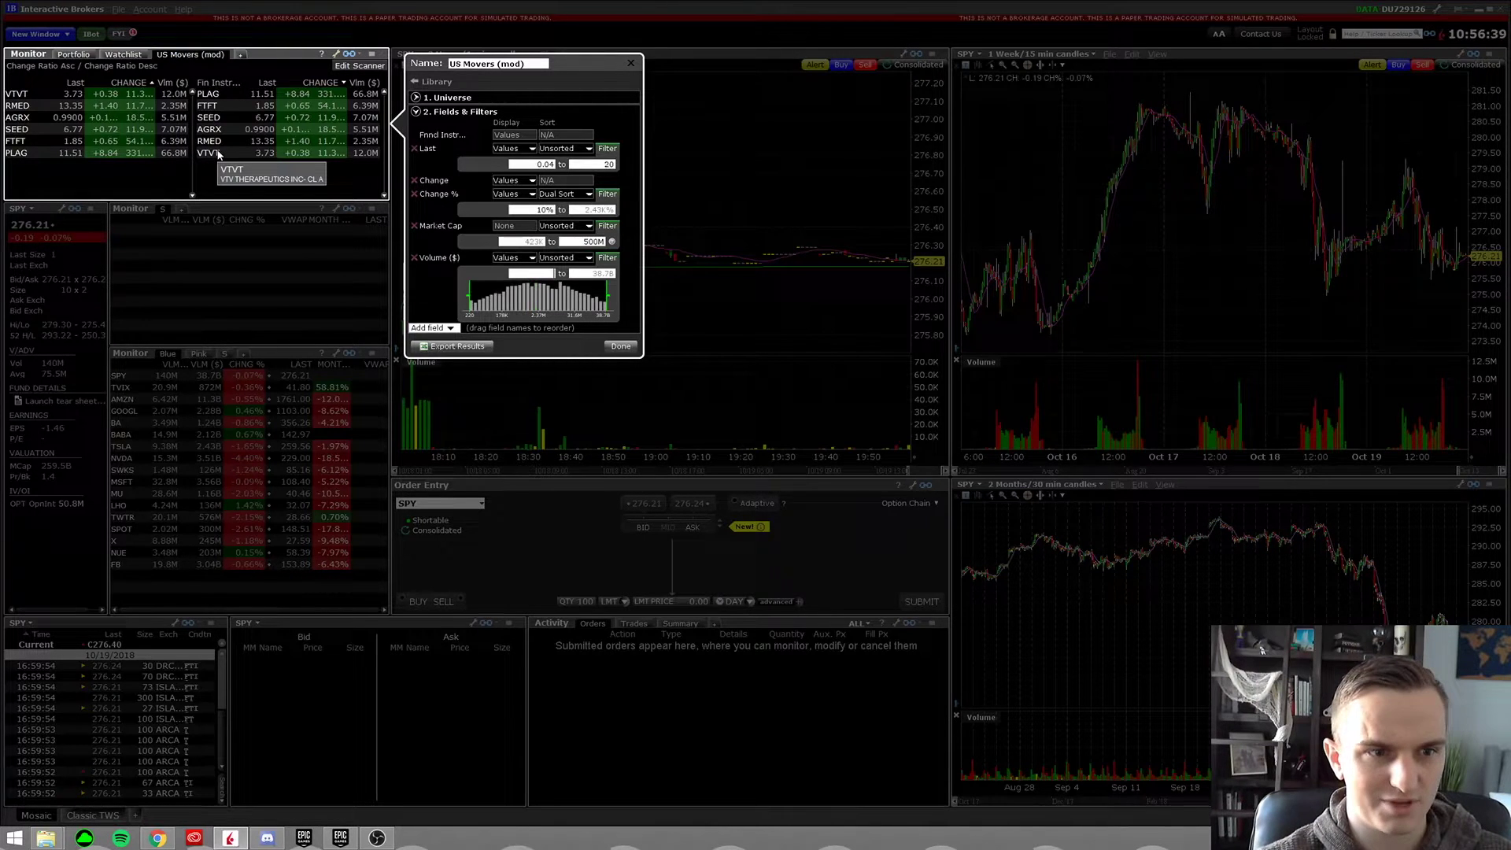
{"action": "type", "text": "00k"}
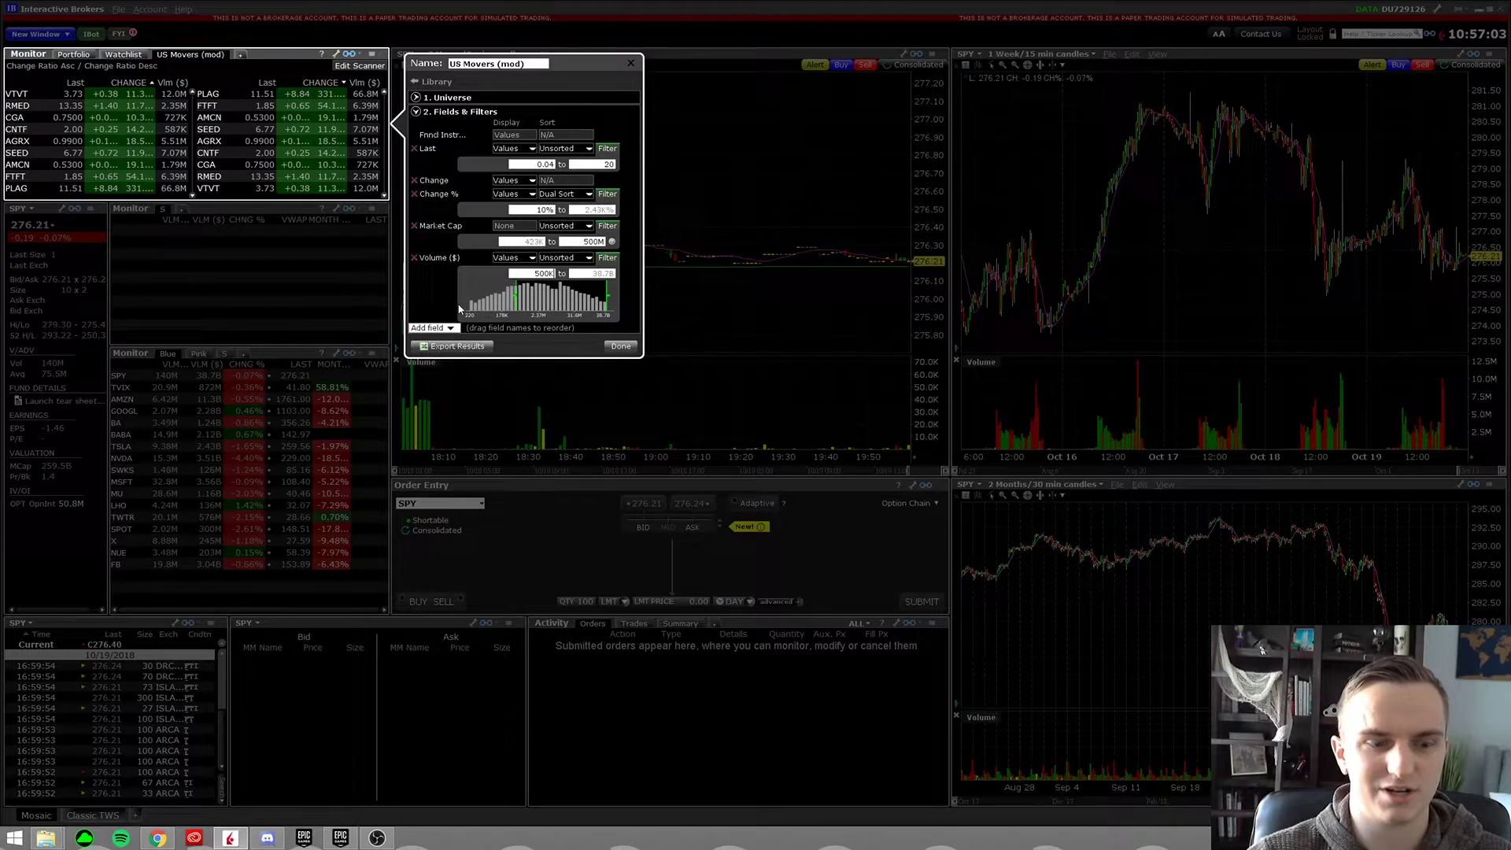
Step: Add the Shortable field, found by searching the field list for 'short'
{"action": "left_click", "coordinate": [424, 330]}
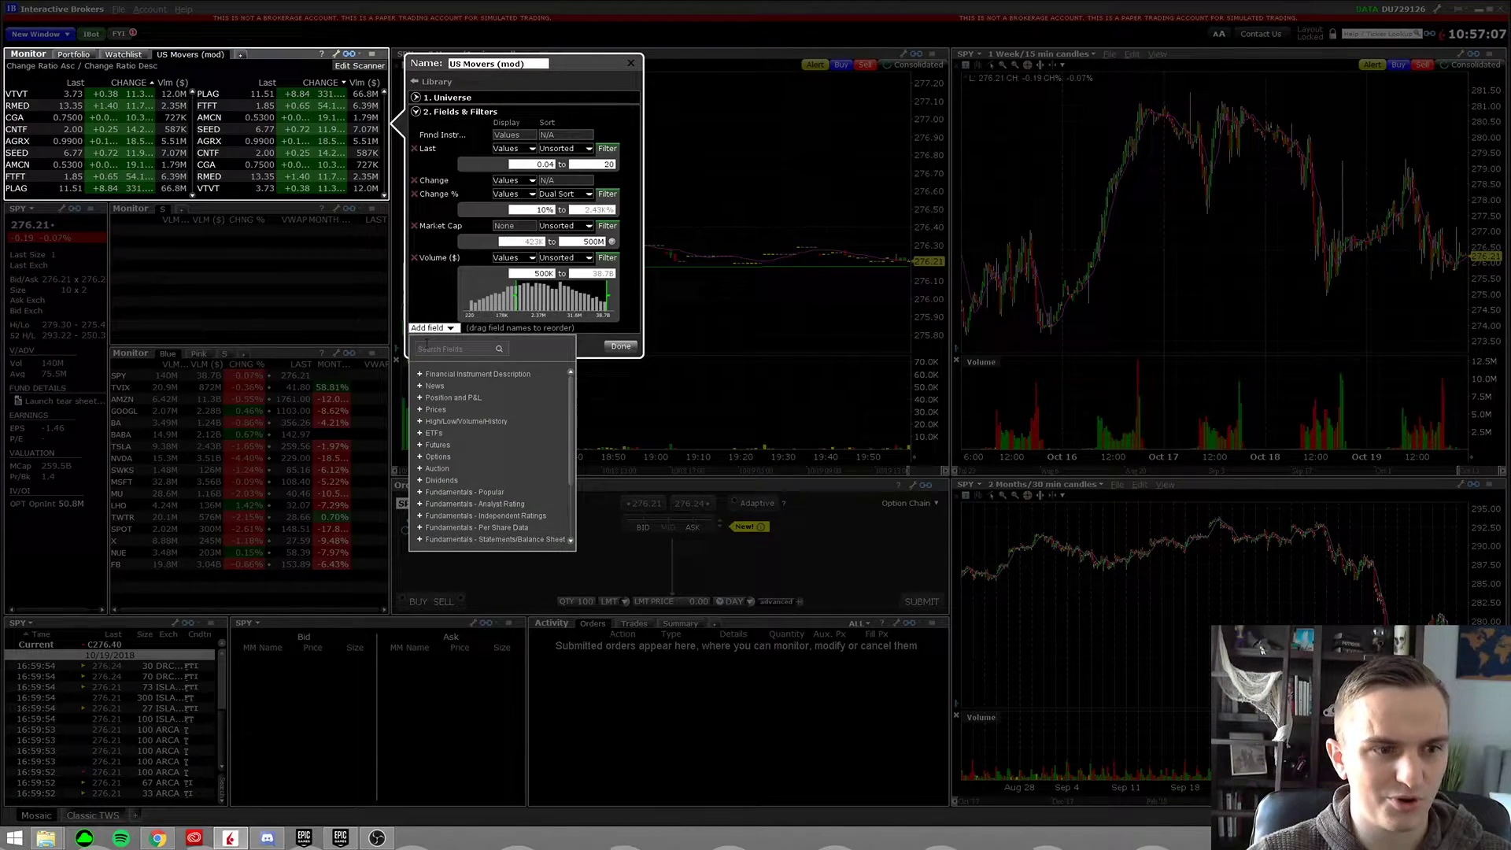
{"action": "left_click", "coordinate": [426, 347]}
{"action": "type", "text": "short"}
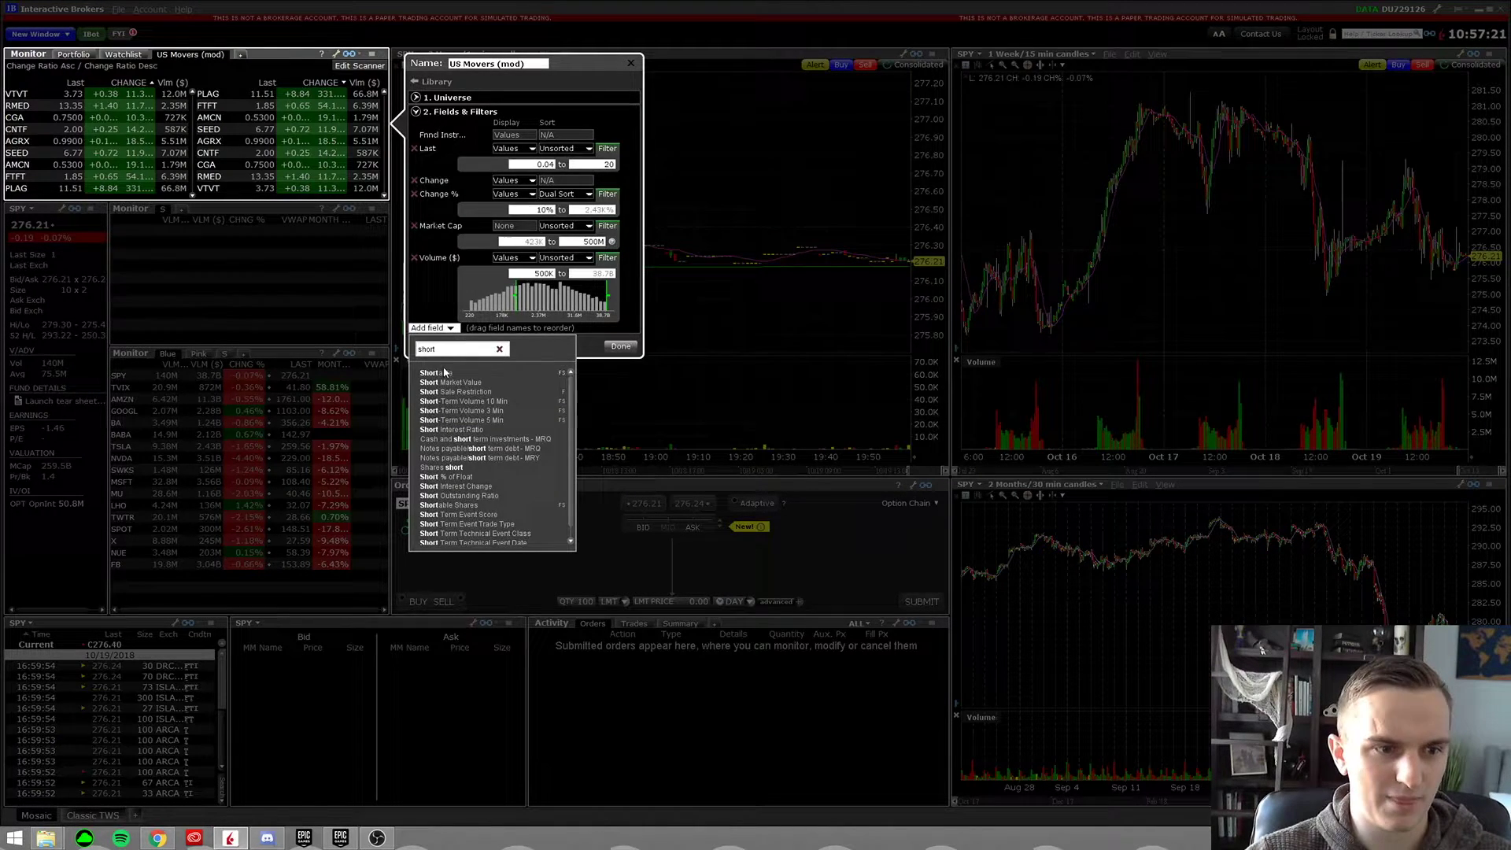
{"action": "left_click", "coordinate": [445, 375]}
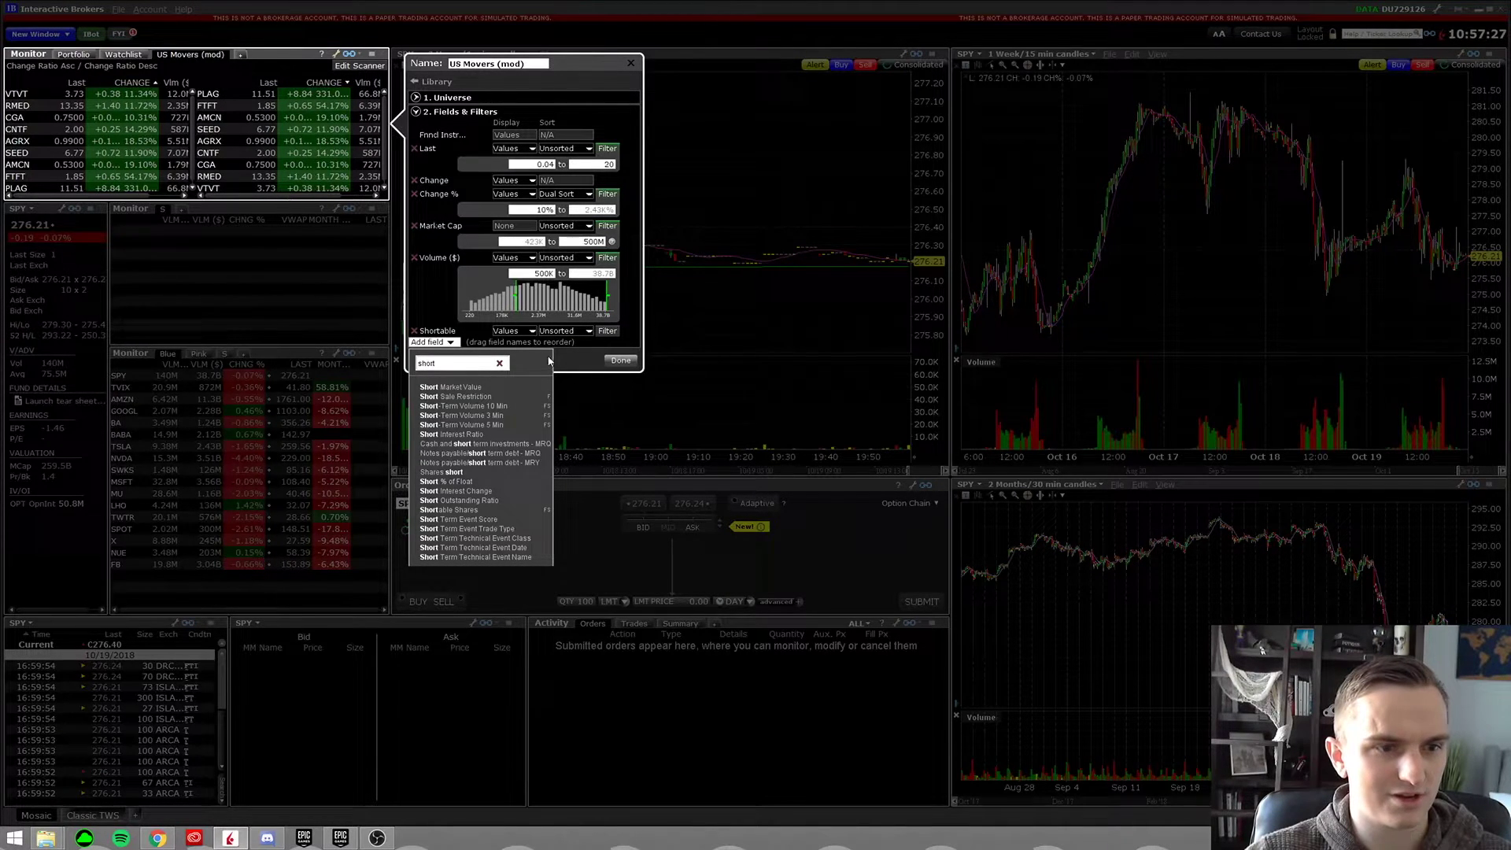
{"action": "left_click", "coordinate": [443, 309]}
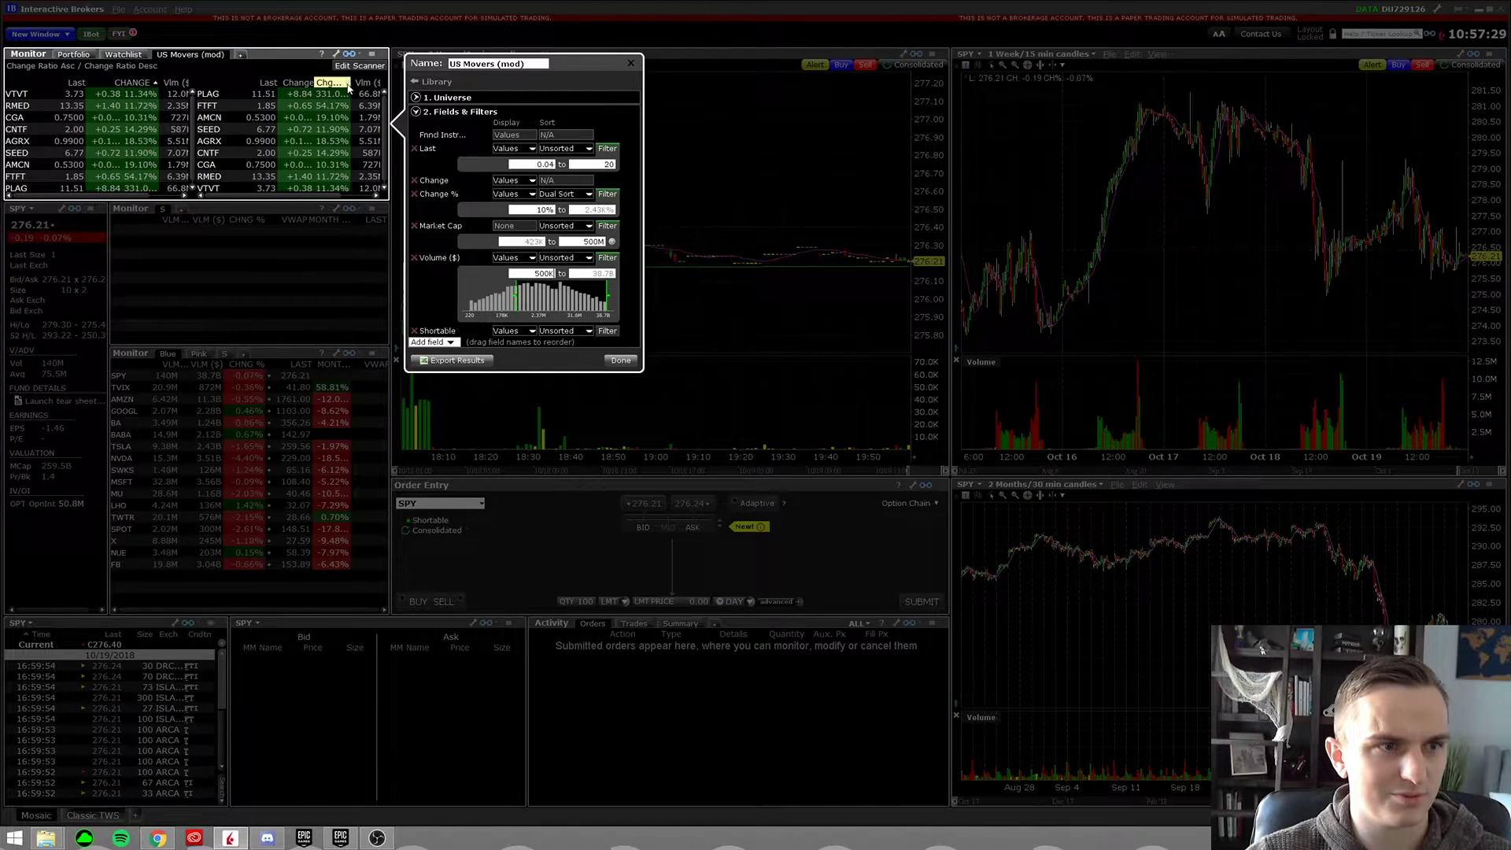
Step: Drop the Change field, narrow the Shortable column, move Last to the far right, and close settings
{"action": "left_click", "coordinate": [413, 181]}
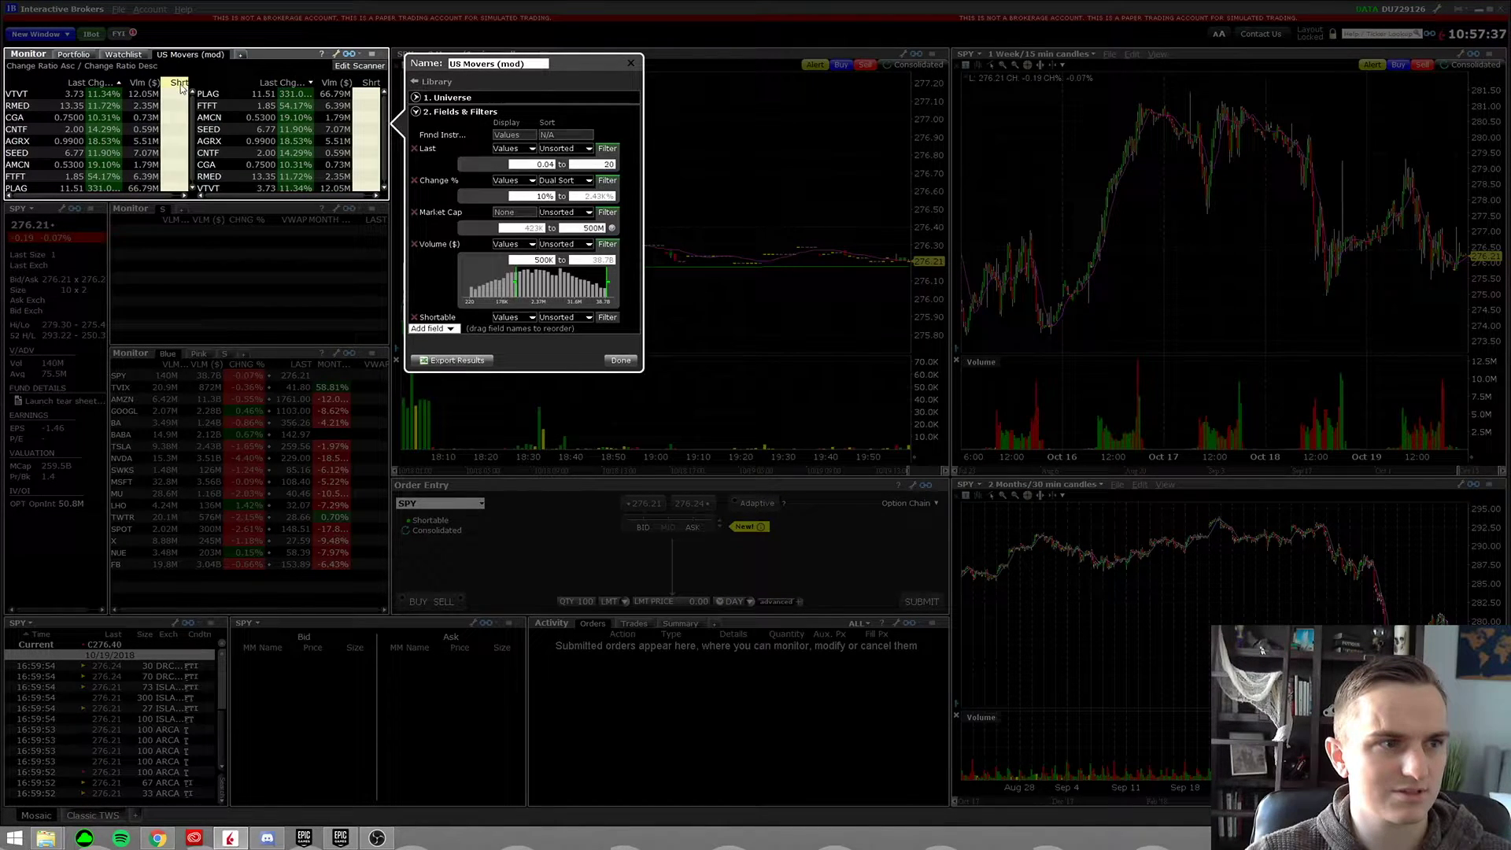
{"action": "left_click", "coordinate": [182, 196]}
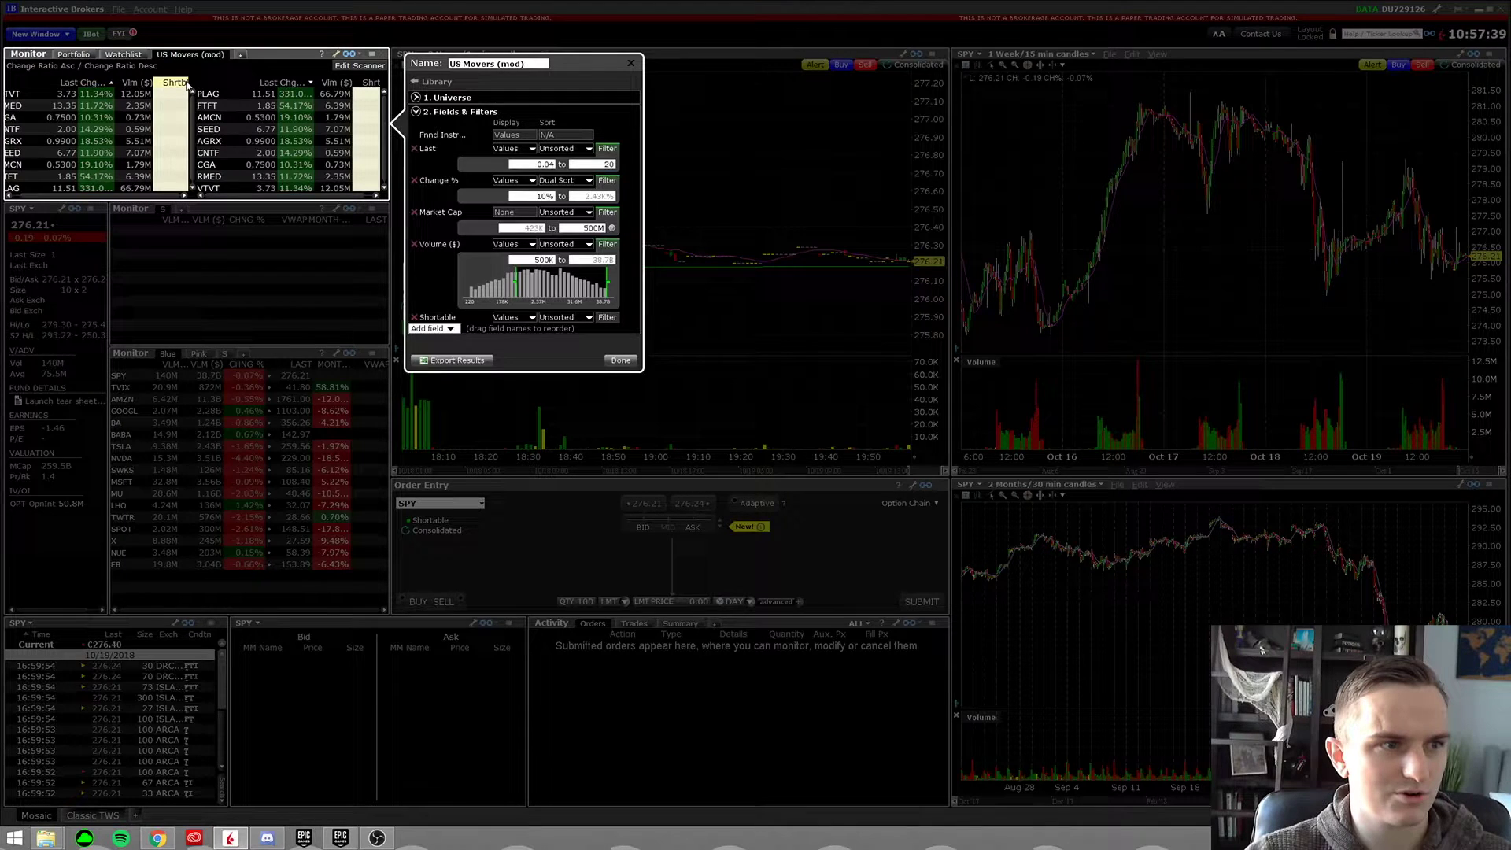
{"action": "left_click_drag", "start_coordinate": [187, 82], "coordinate": [178, 81]}
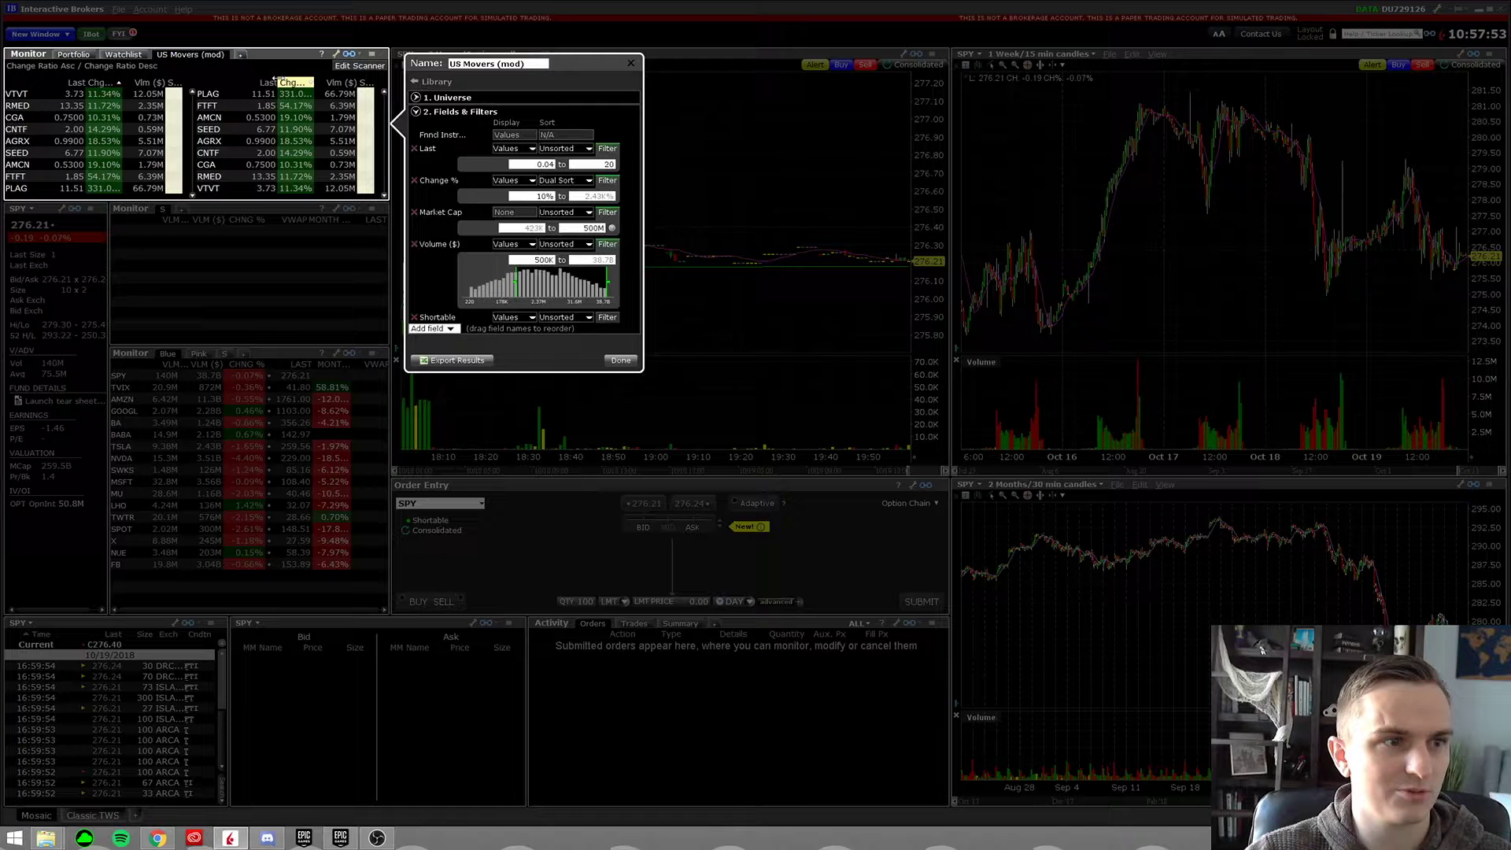
{"action": "left_click_drag", "start_coordinate": [272, 82], "coordinate": [340, 84]}
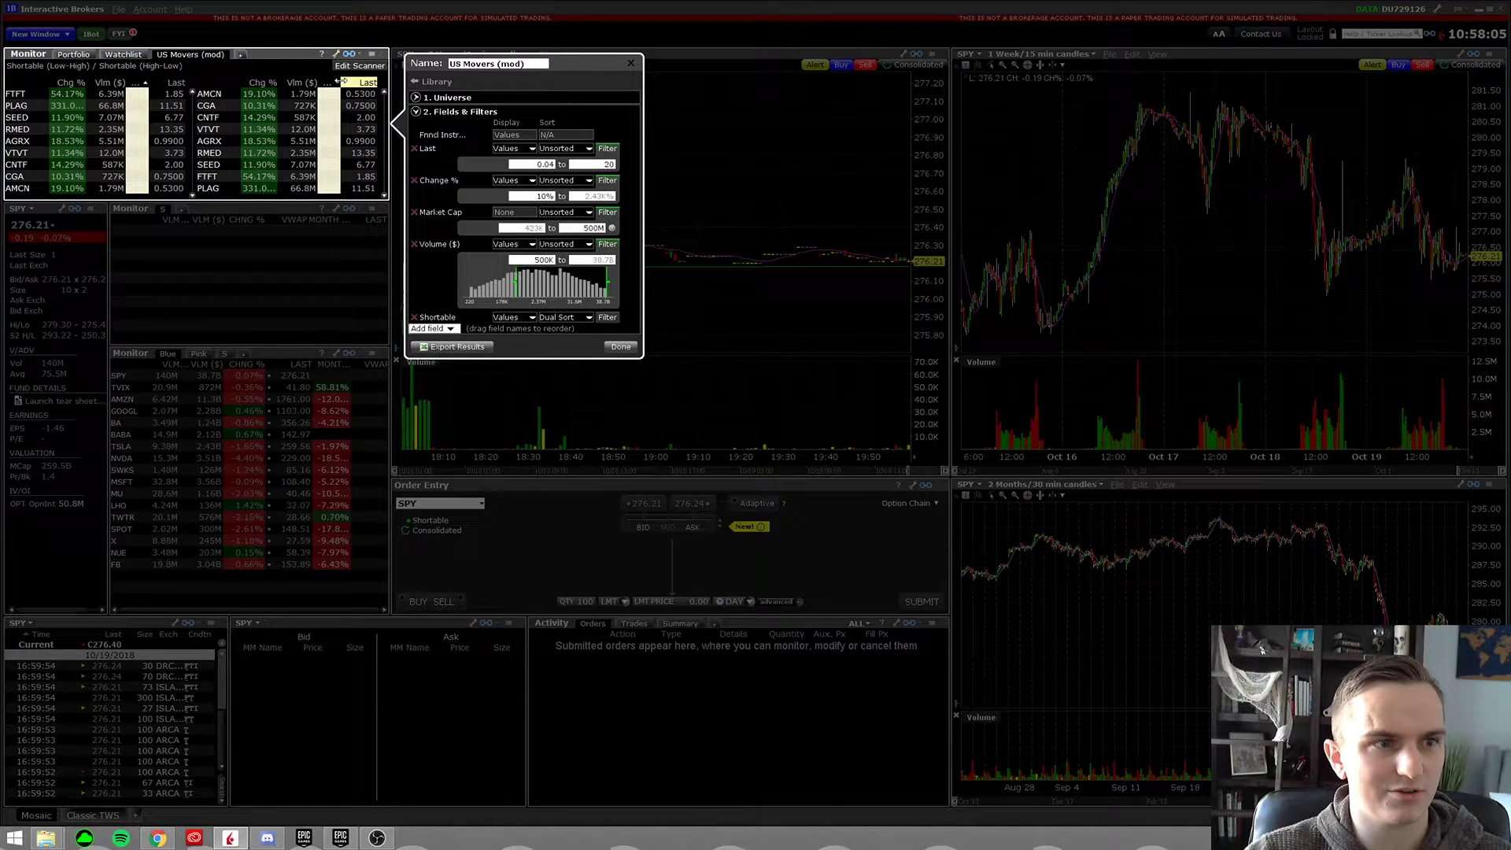
{"action": "left_click_drag", "start_coordinate": [344, 82], "coordinate": [340, 82]}
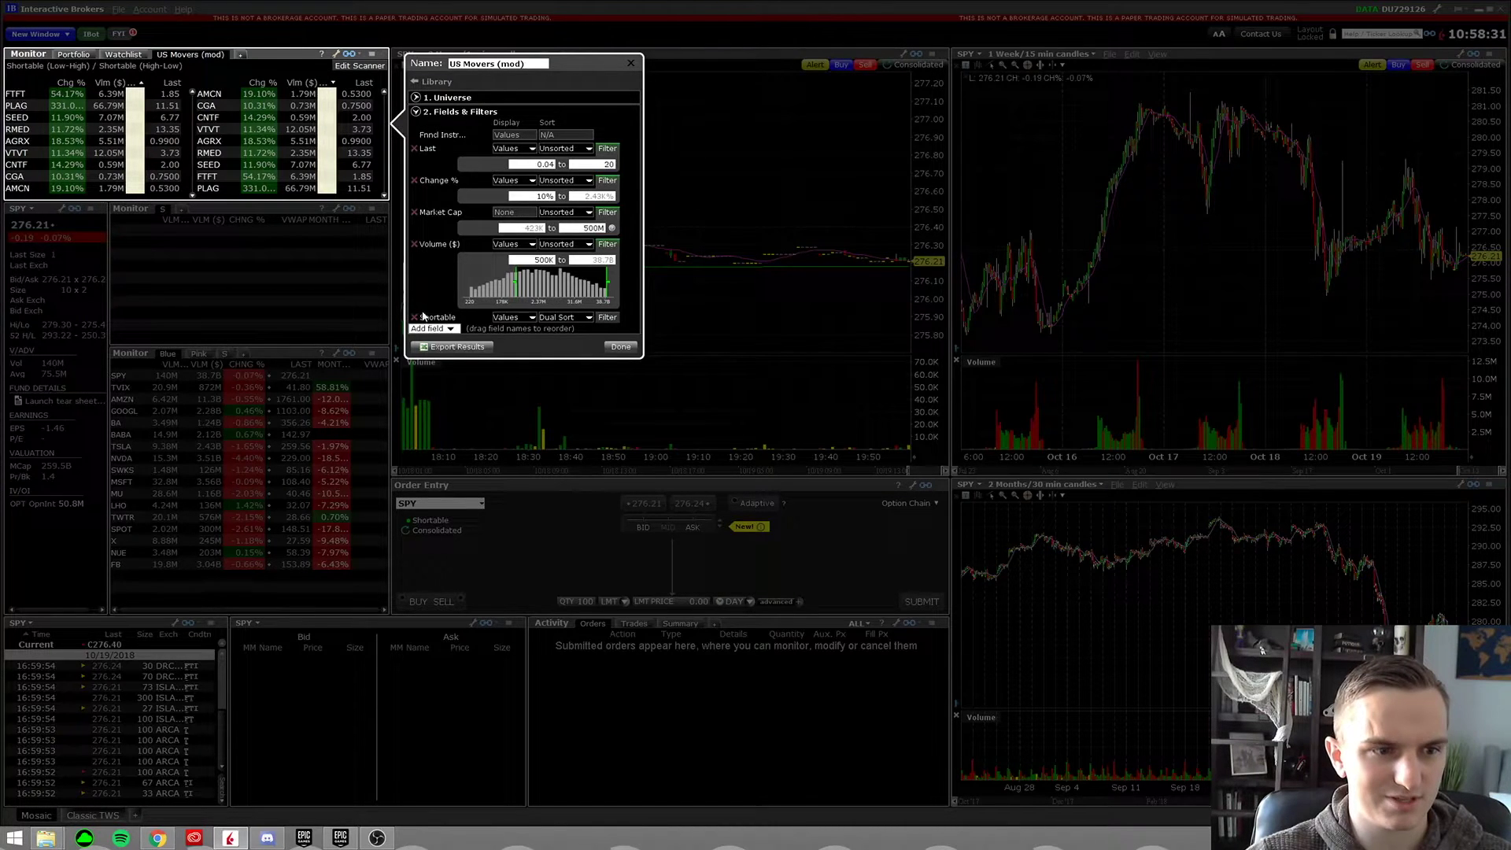
{"action": "left_click", "coordinate": [621, 348]}
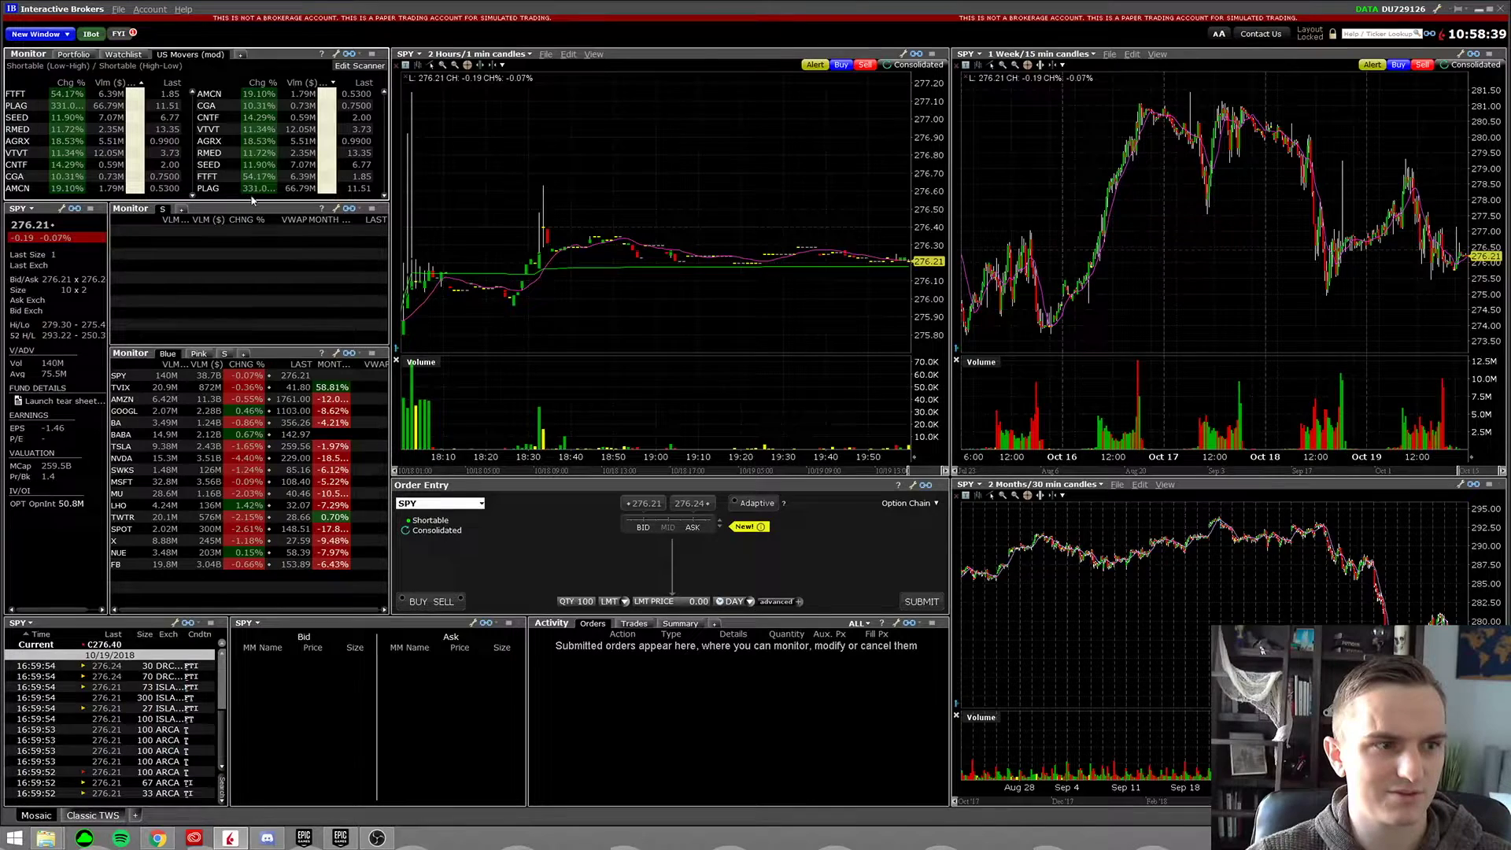
Step: Sort results by Chg % and load PLAG, FTFT and AMCN into the linked panels, ending on PLAG
{"action": "left_click", "coordinate": [259, 83]}
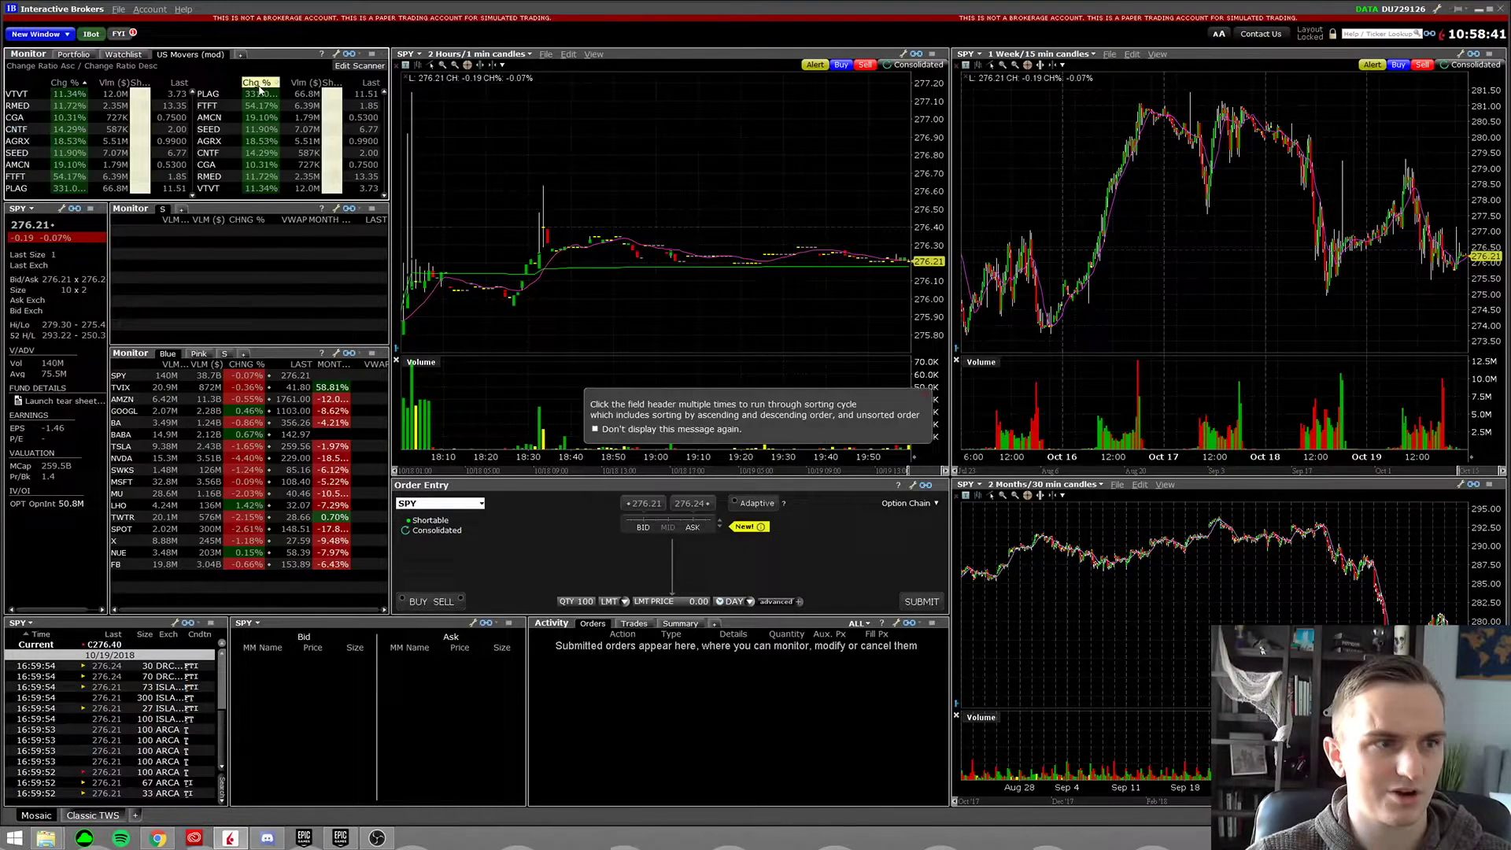
{"action": "left_click", "coordinate": [251, 95]}
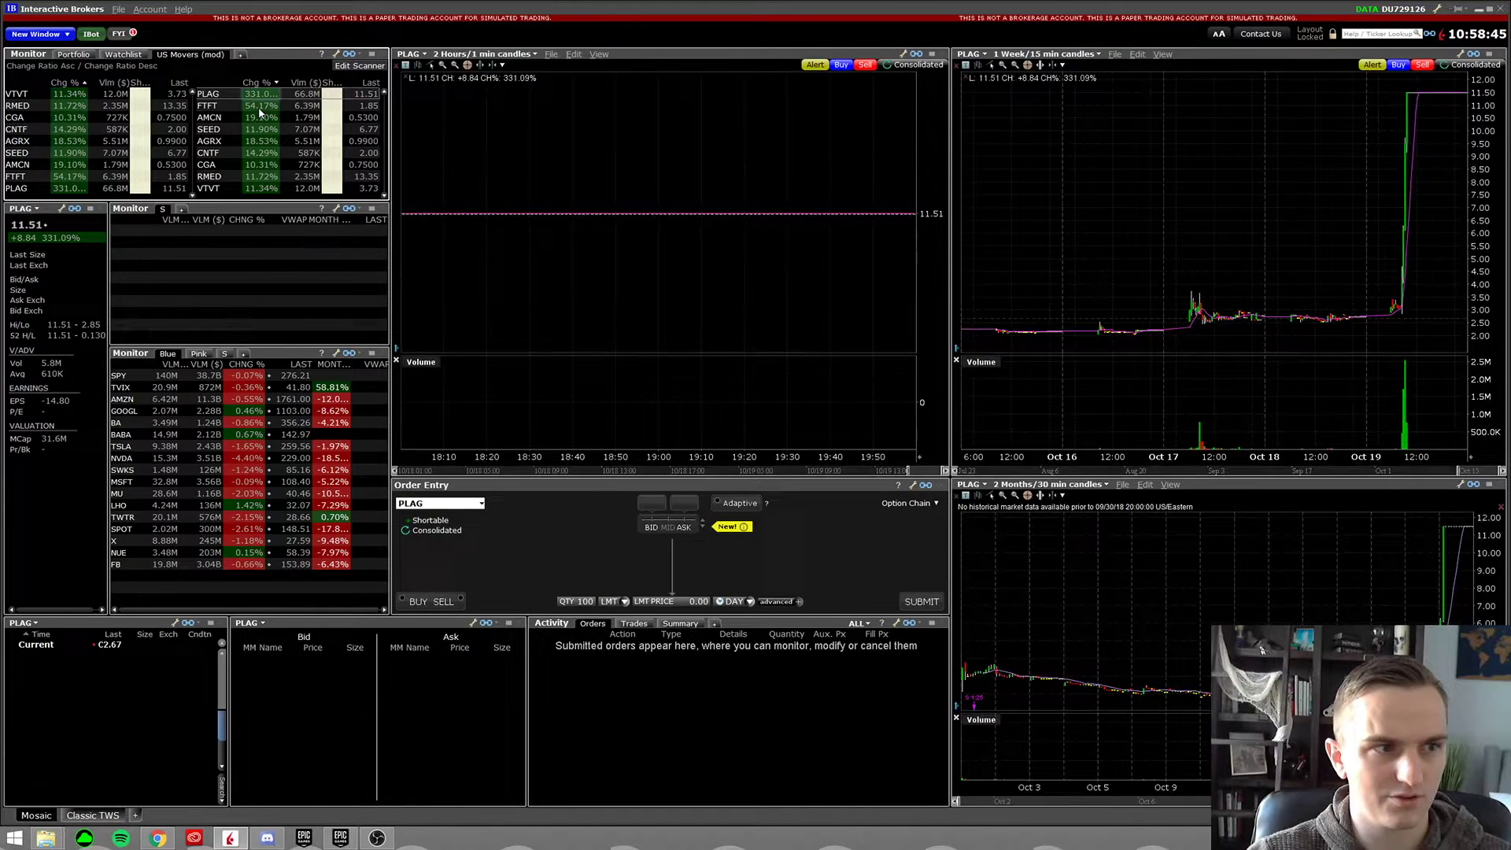
{"action": "left_click", "coordinate": [260, 108]}
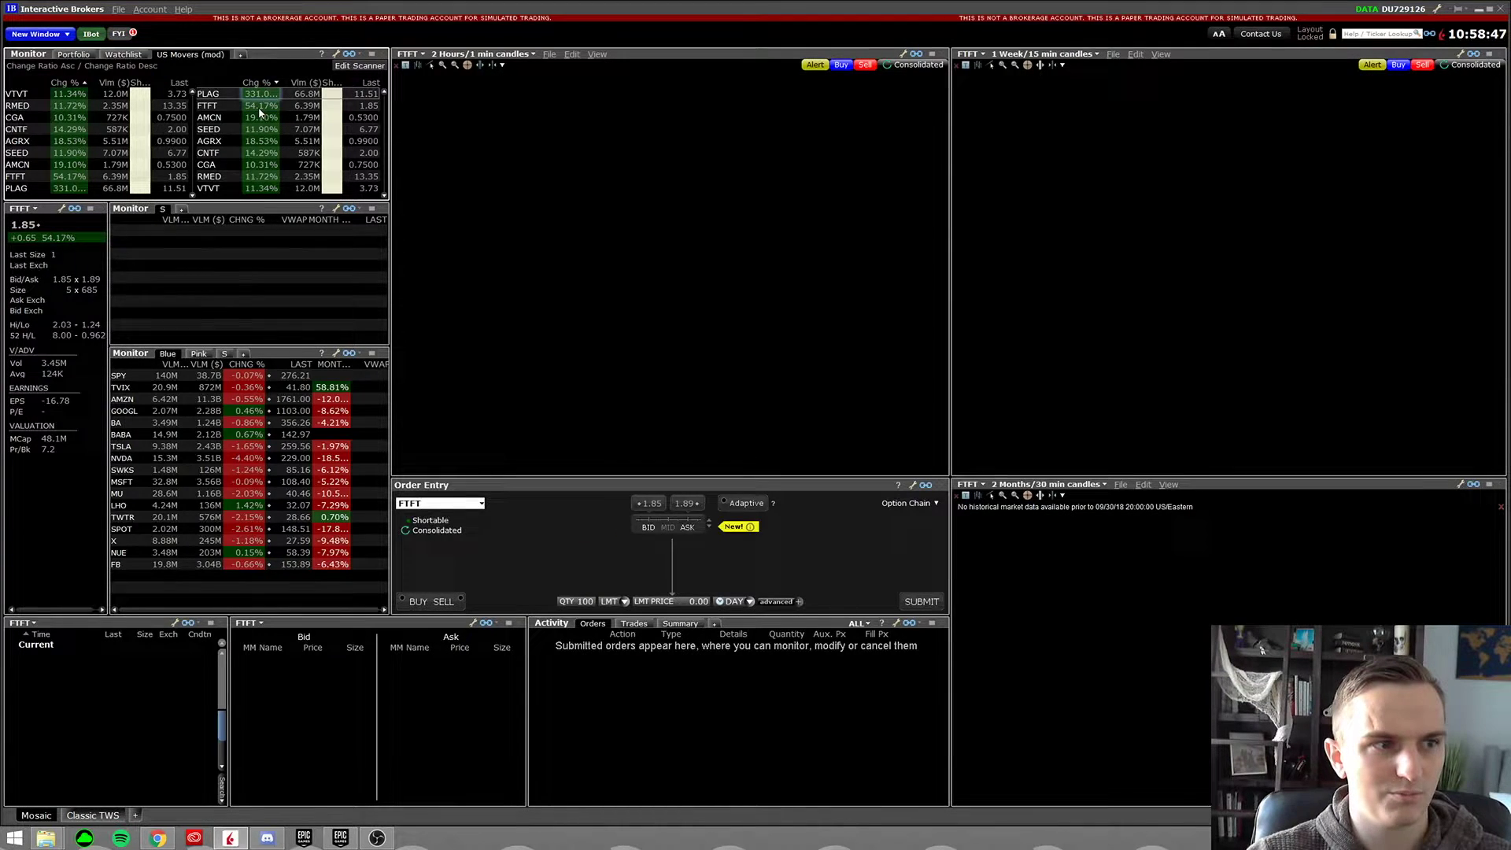
{"action": "key", "text": "Down"}
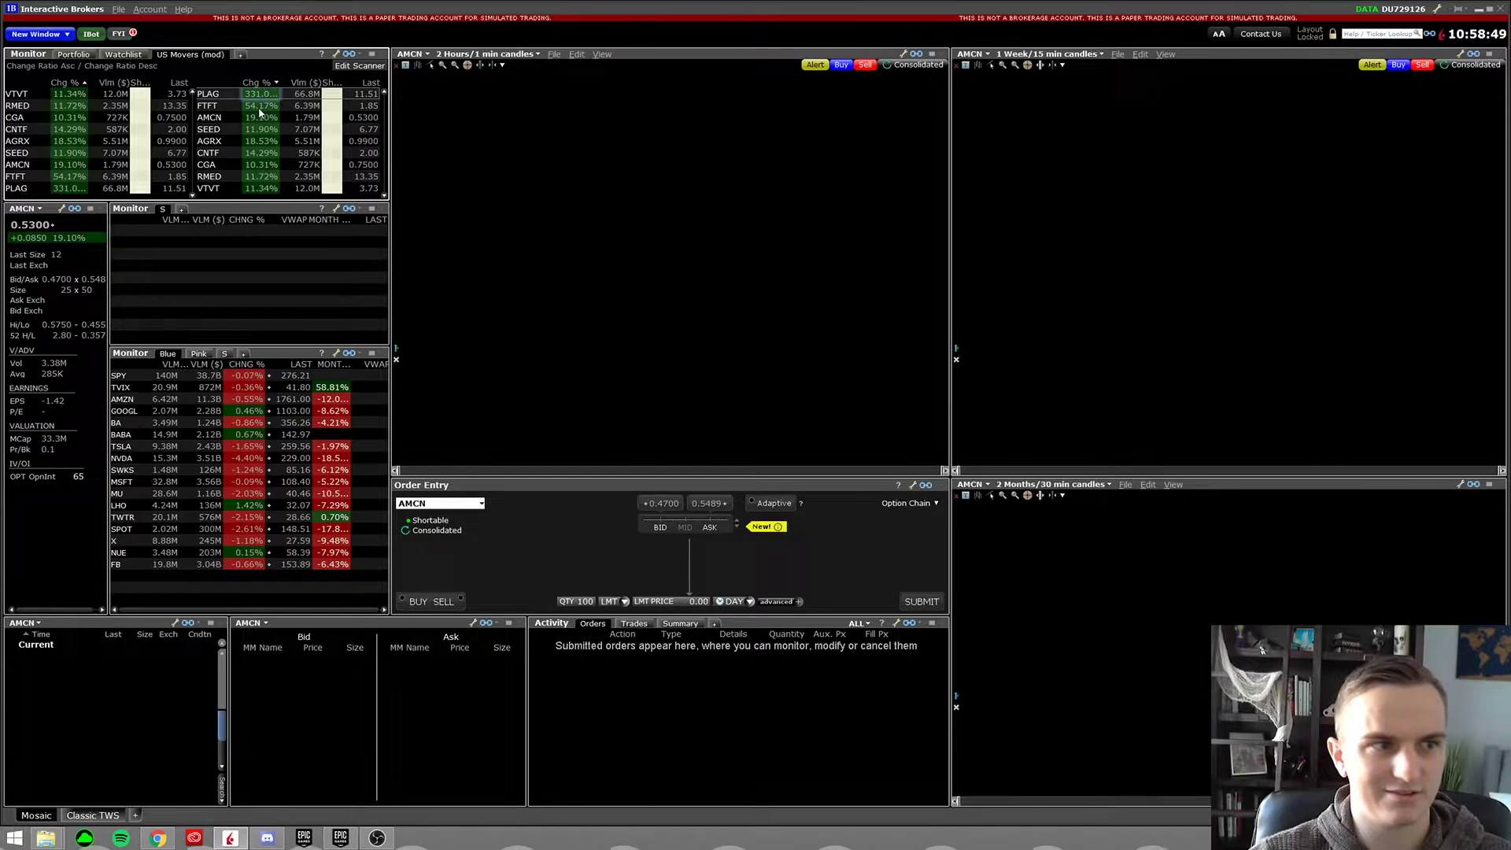
{"action": "key", "text": "Up"}
{"action": "key", "text": "Up"}
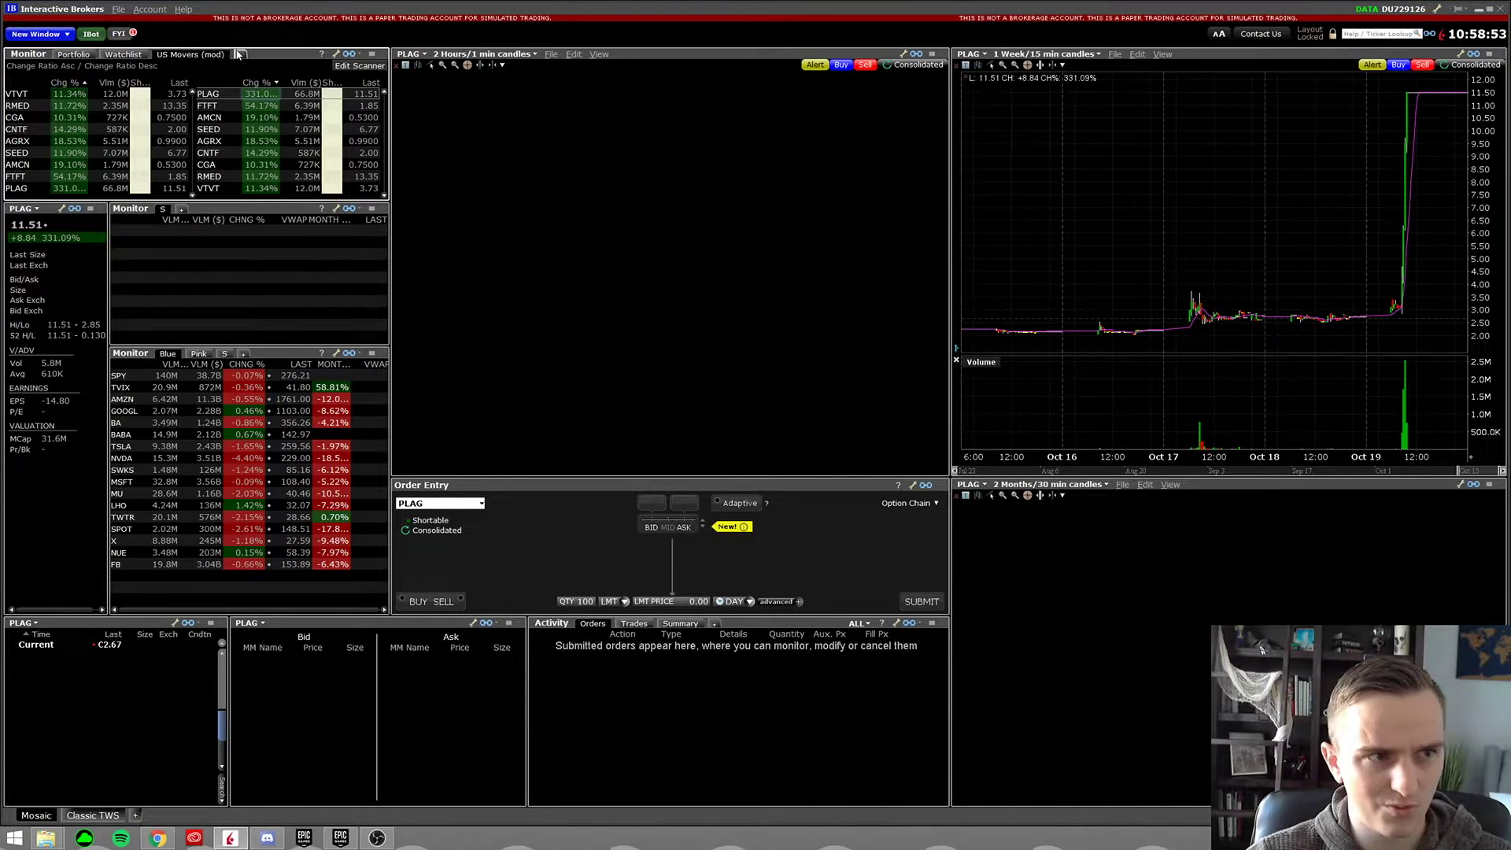
{"action": "left_click", "coordinate": [238, 54]}
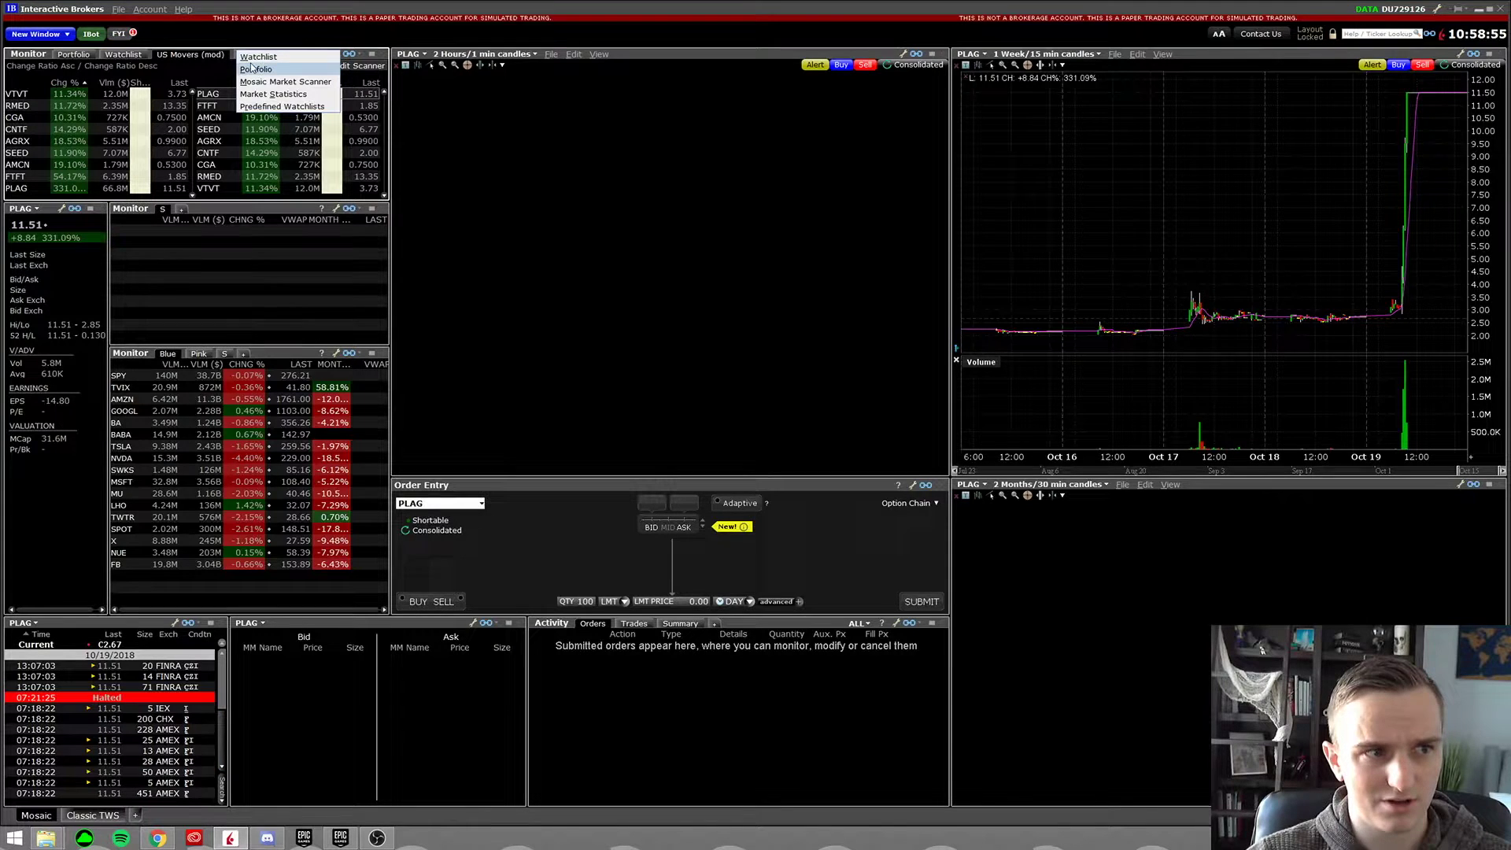
Step: Add a Mosaic Market Scanner with a new custom scan named OTC
{"action": "left_click", "coordinate": [287, 82]}
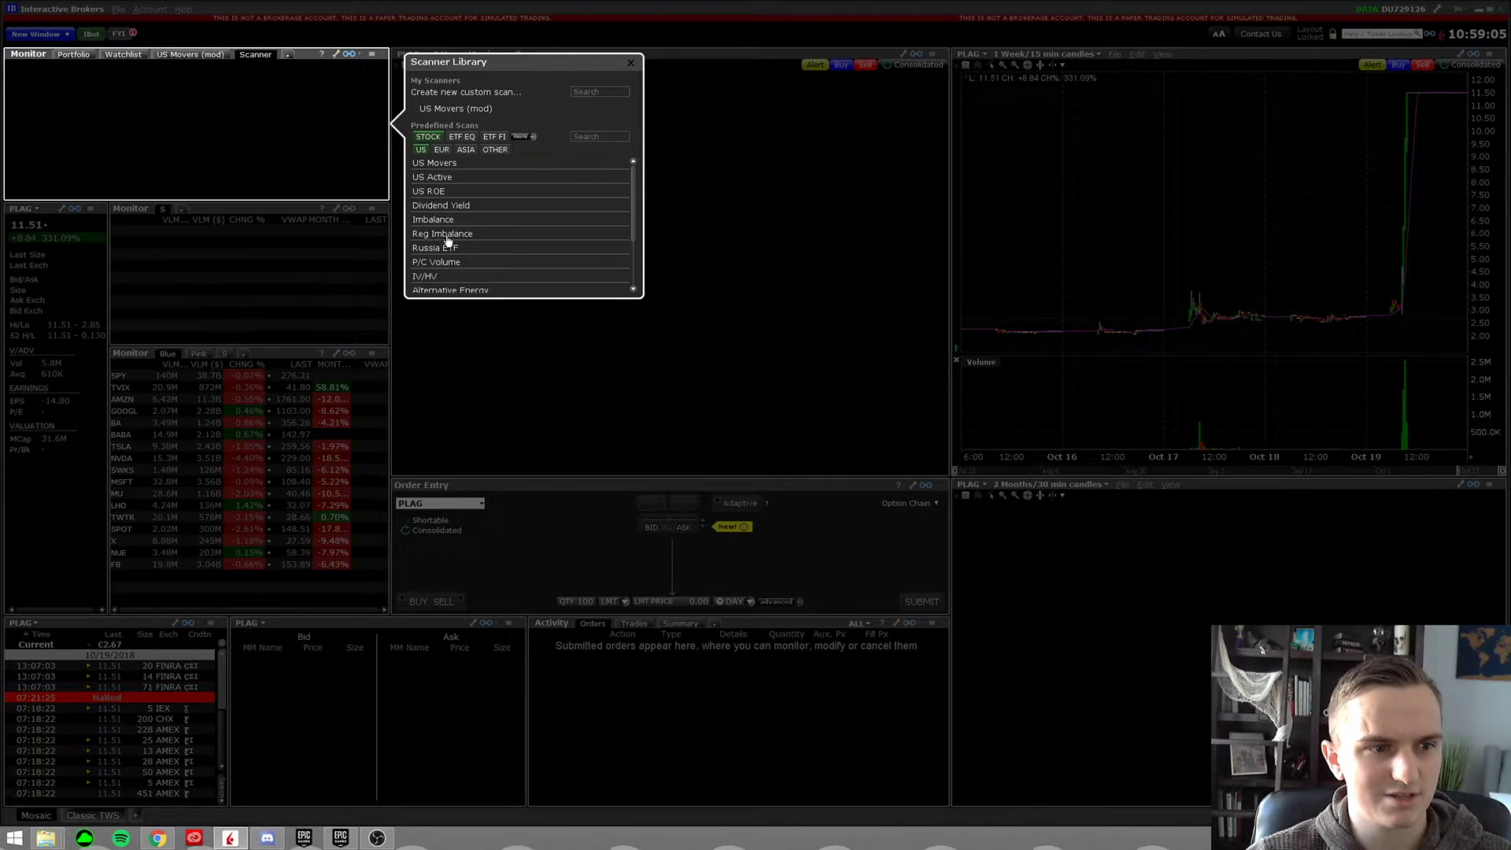
{"action": "scroll", "coordinate": [501, 241], "scroll_direction": "down", "scroll_amount": 1}
{"action": "scroll", "coordinate": [501, 241], "scroll_direction": "down", "scroll_amount": 1}
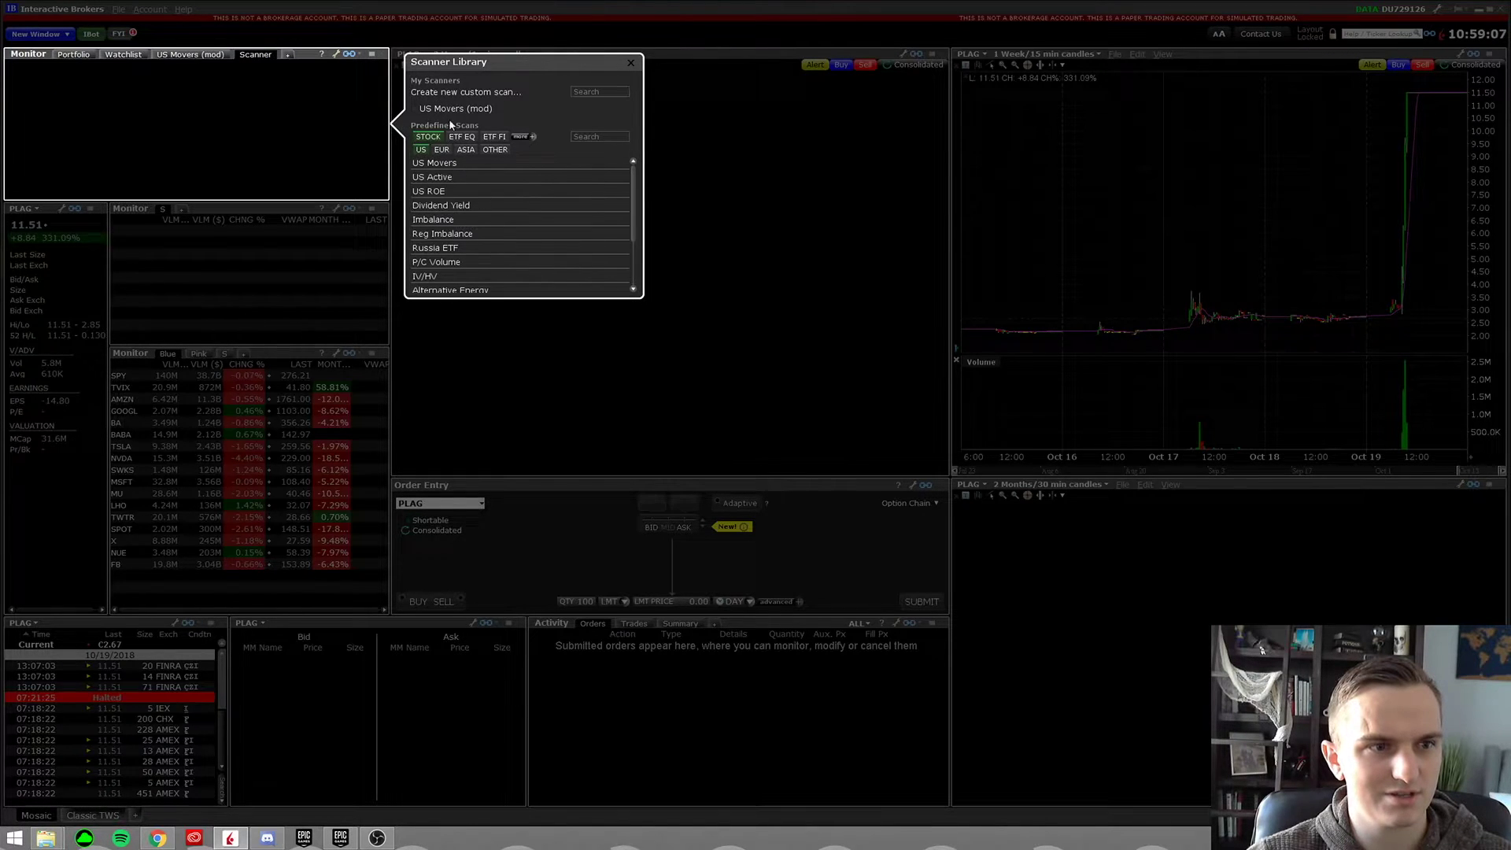
{"action": "left_click", "coordinate": [455, 93]}
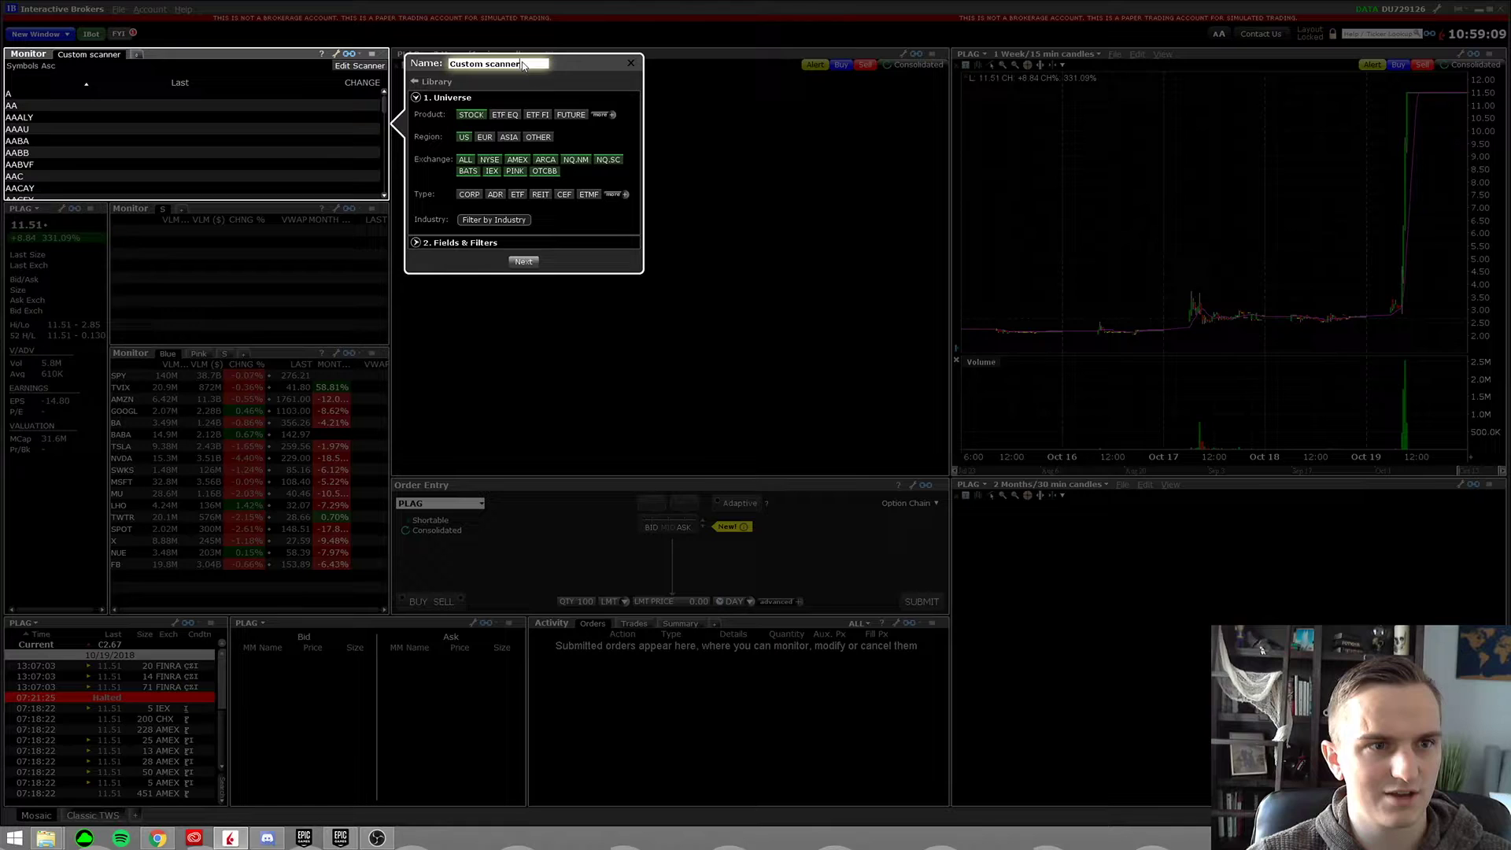
{"action": "left_click_drag", "start_coordinate": [526, 64], "coordinate": [434, 58]}
{"action": "type", "text": "OTC"}
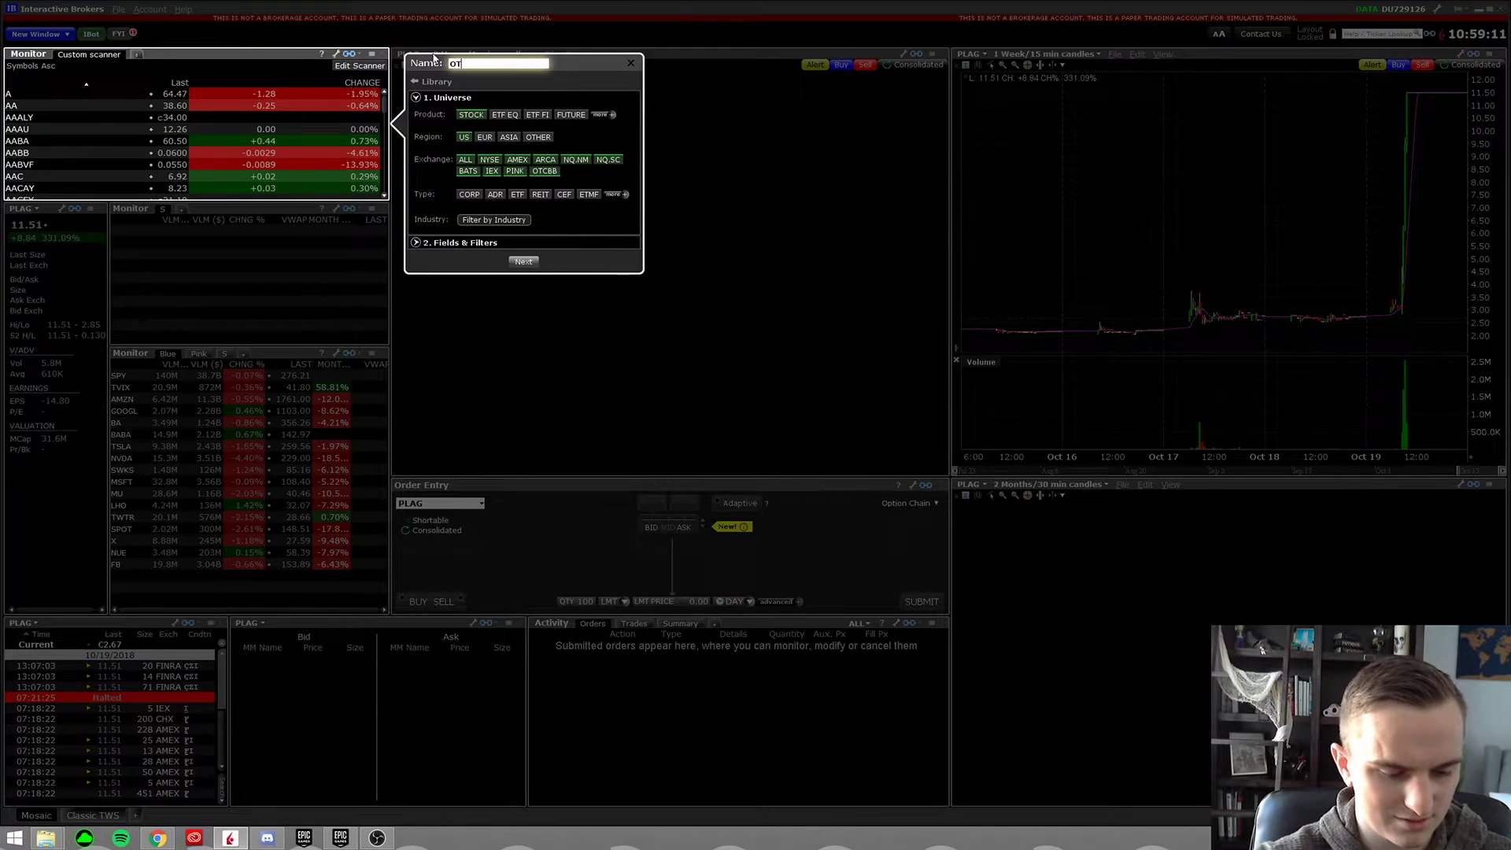
Step: Limit the scan to the PINK and OTCBB exchanges, exclude ETFs, and expand Fields & Filters
{"action": "left_click", "coordinate": [466, 160]}
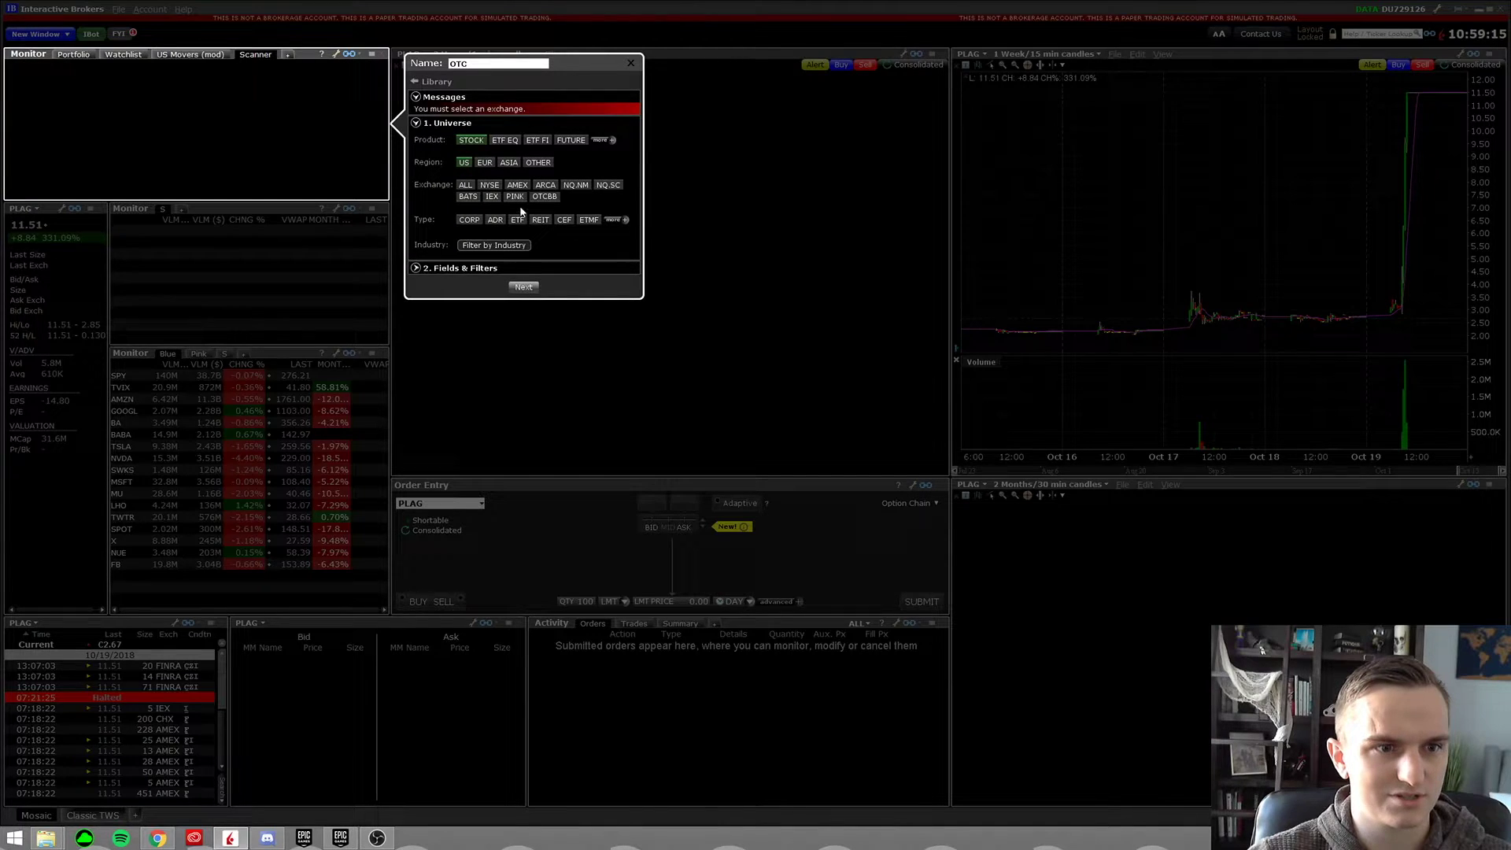
{"action": "left_click", "coordinate": [545, 197]}
{"action": "left_click", "coordinate": [516, 194]}
{"action": "left_click", "coordinate": [516, 178]}
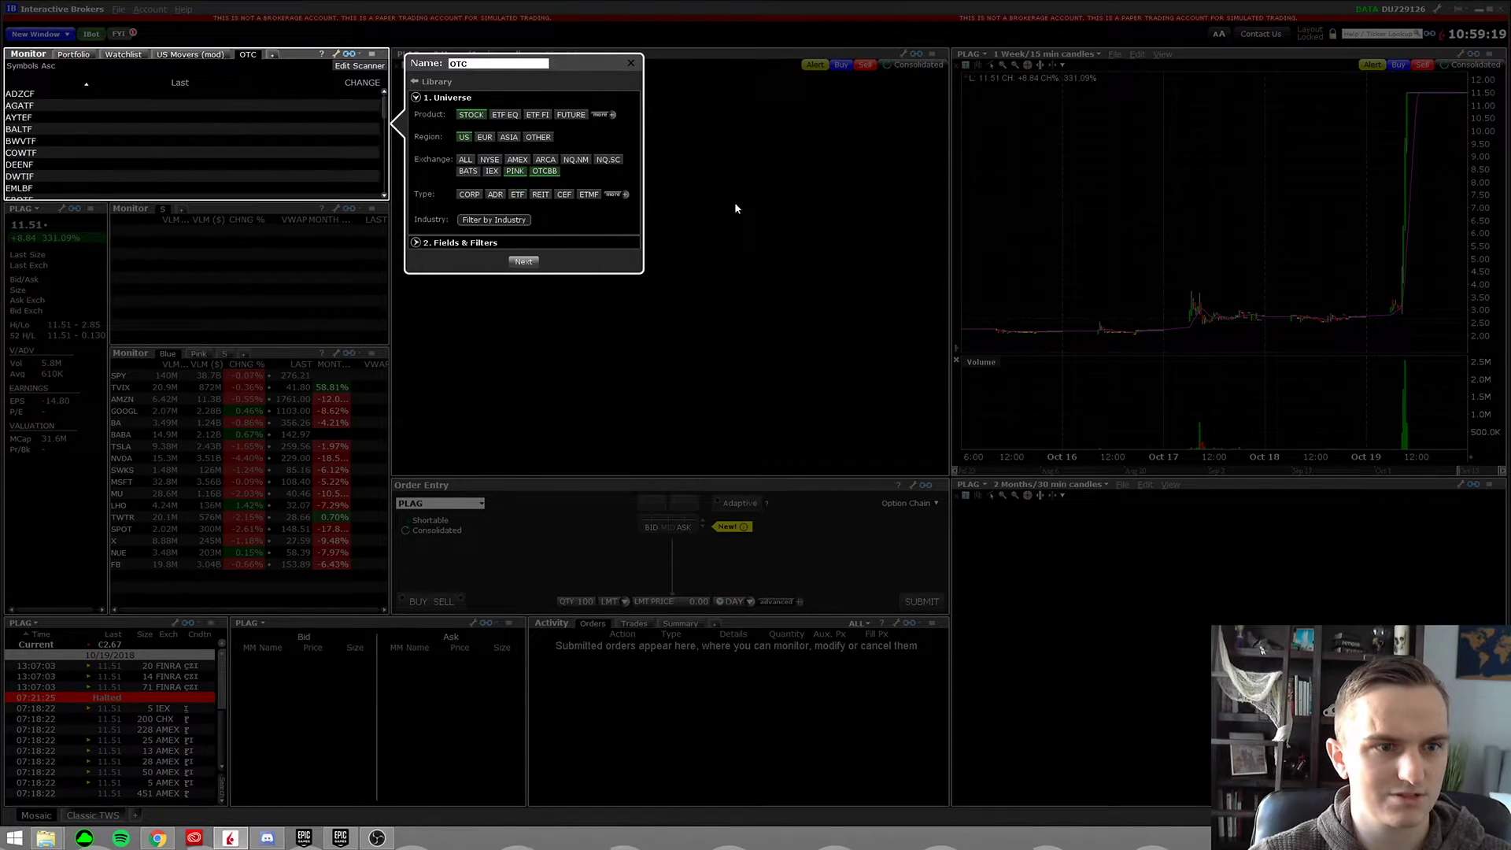
{"action": "left_click", "coordinate": [517, 194]}
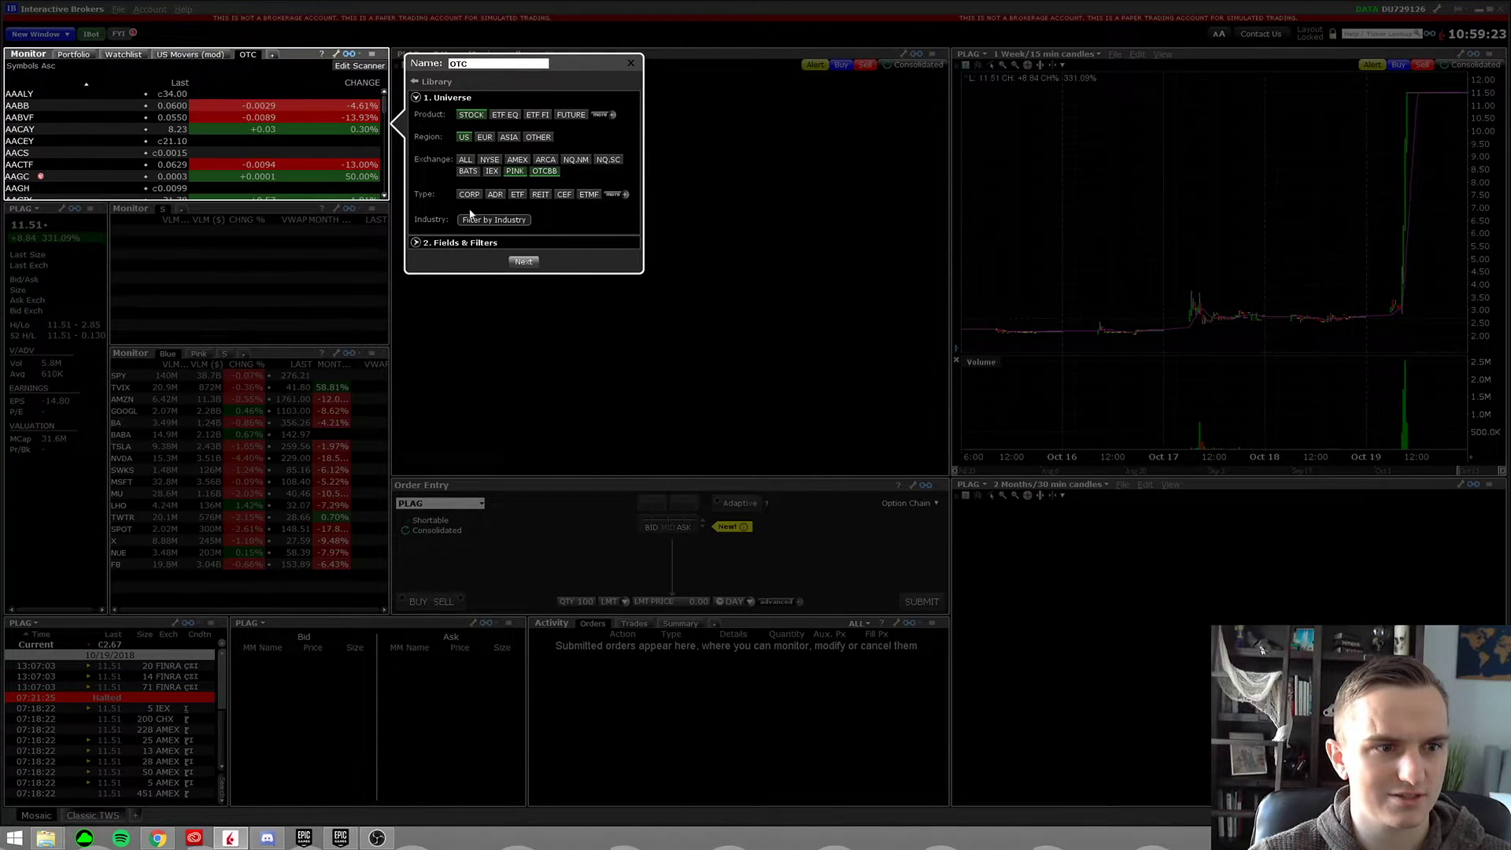
{"action": "left_click", "coordinate": [416, 244]}
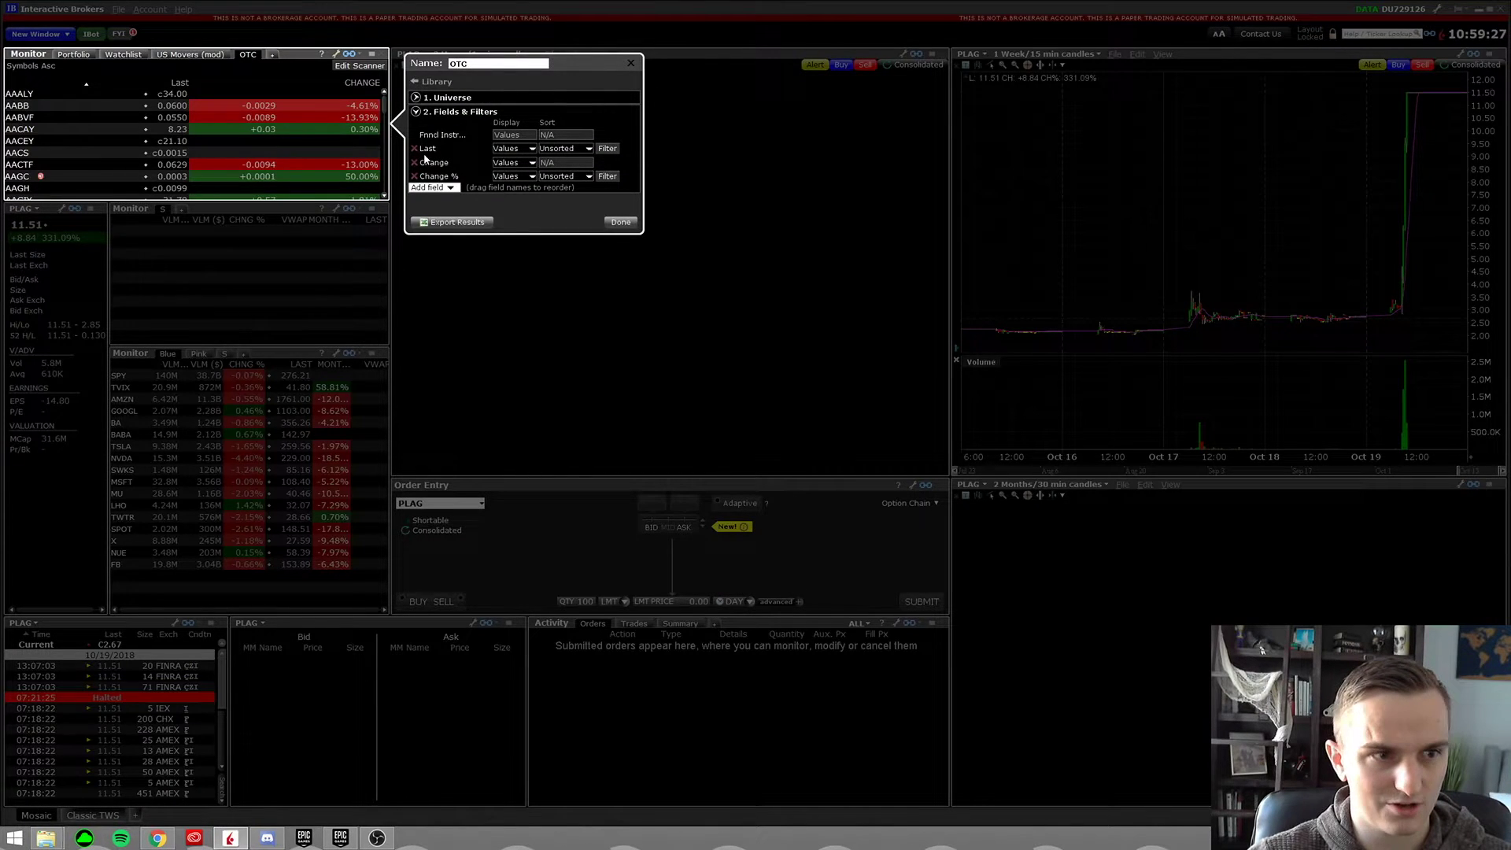
Step: Filter the OTC scanner's Last price to a minimum of 0.02
{"action": "left_click", "coordinate": [607, 149]}
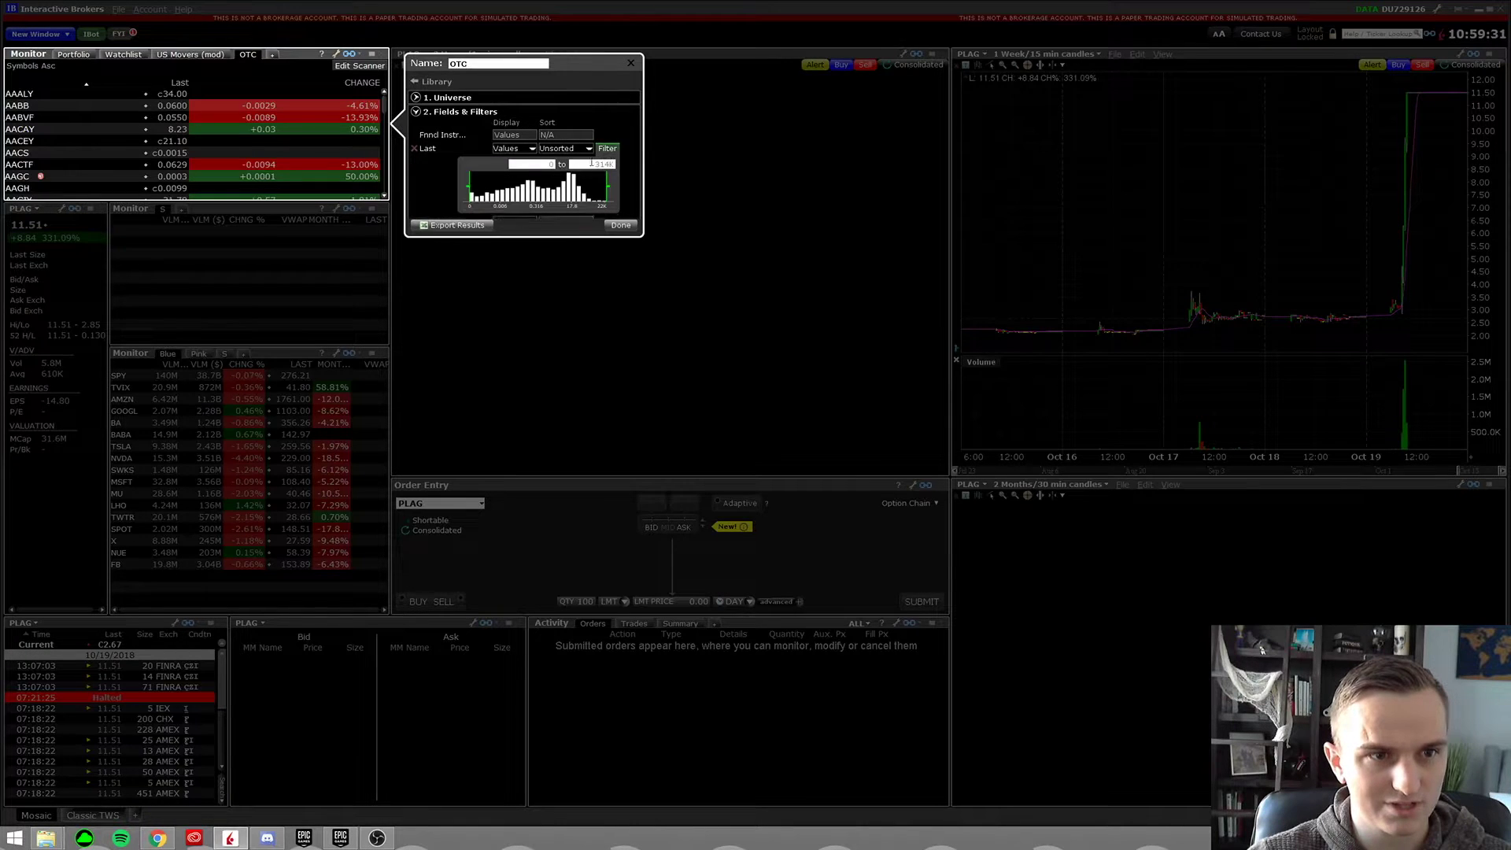
{"action": "left_click", "coordinate": [549, 164]}
{"action": "type", "text": ".02"}
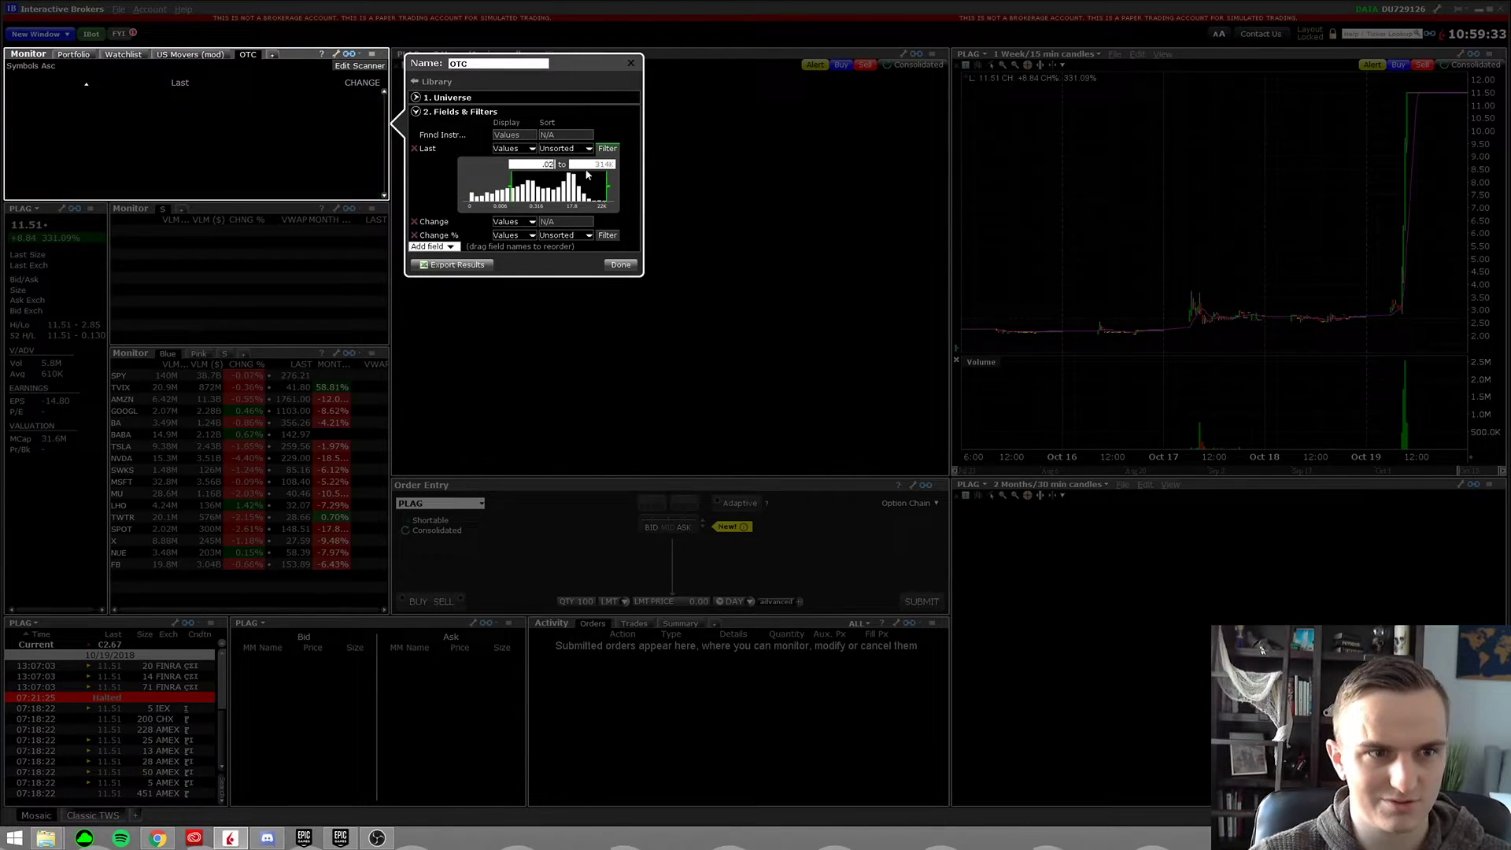
Step: Remove the Change field and set the Change % filter minimum to 6
{"action": "left_click", "coordinate": [414, 223]}
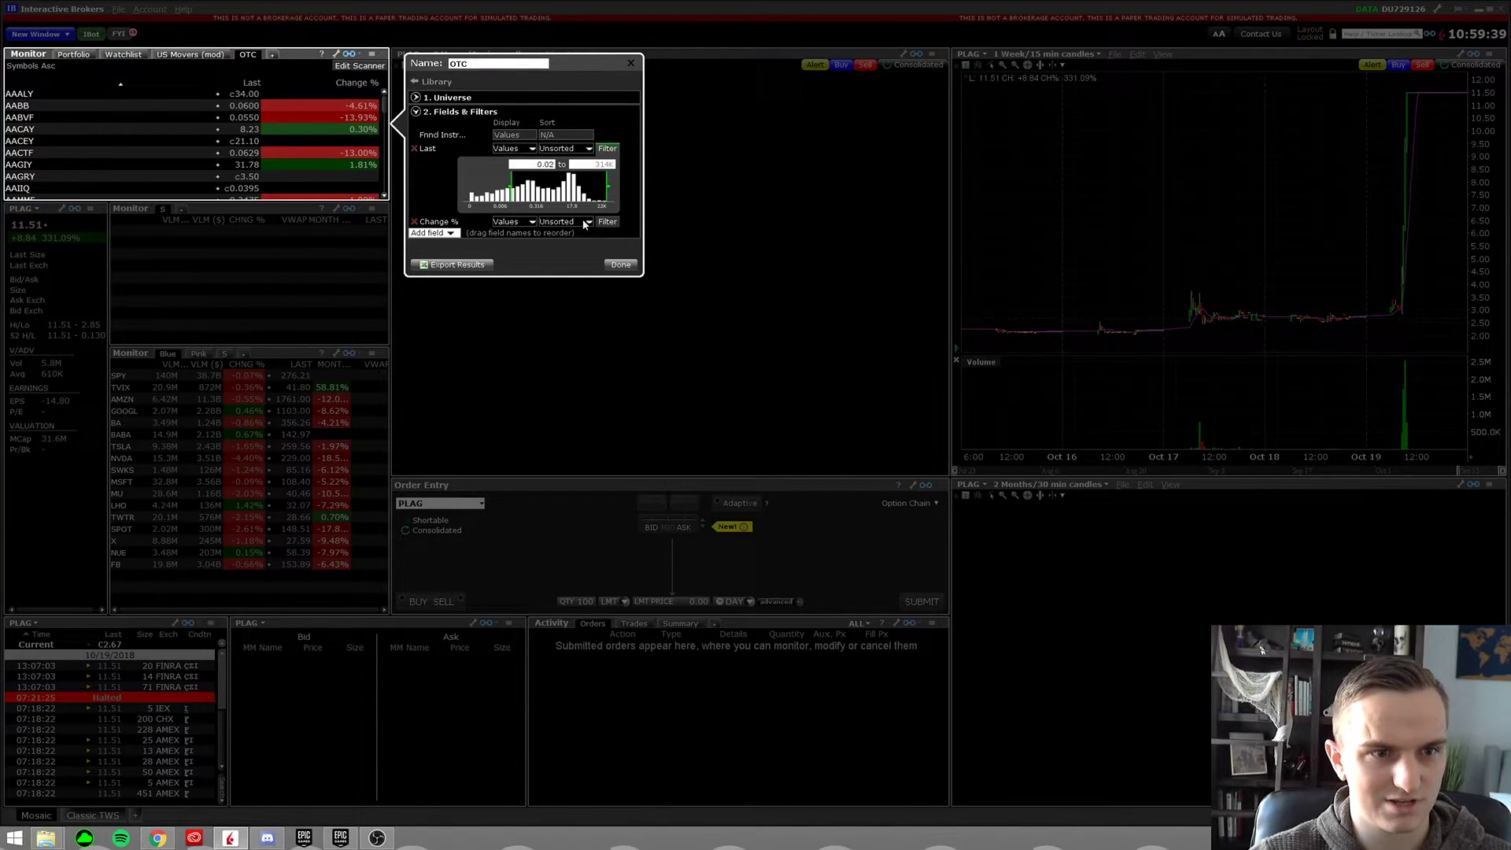
{"action": "left_click", "coordinate": [441, 236]}
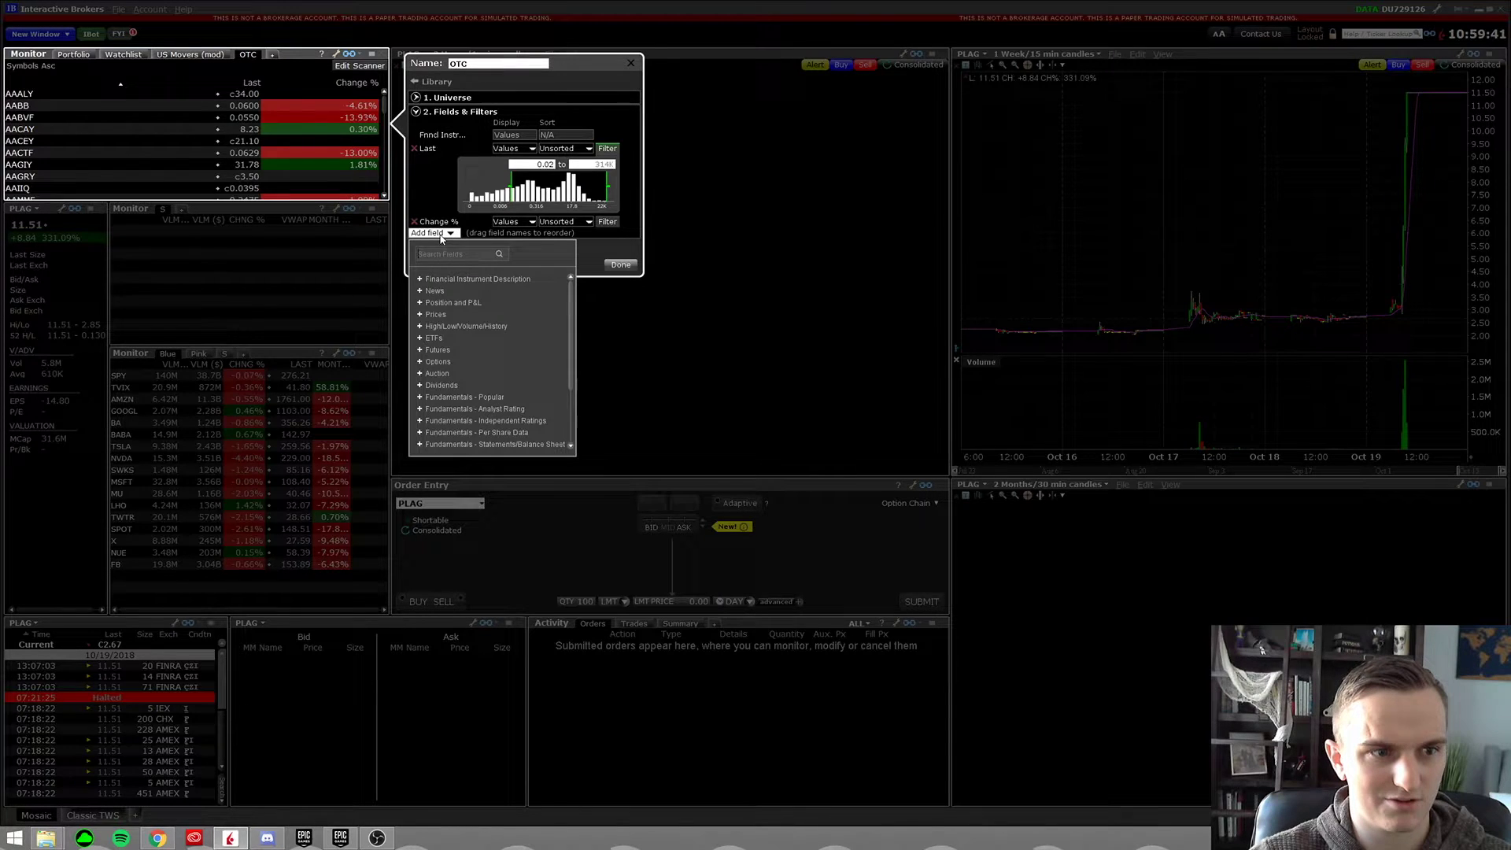
{"action": "left_click", "coordinate": [444, 227]}
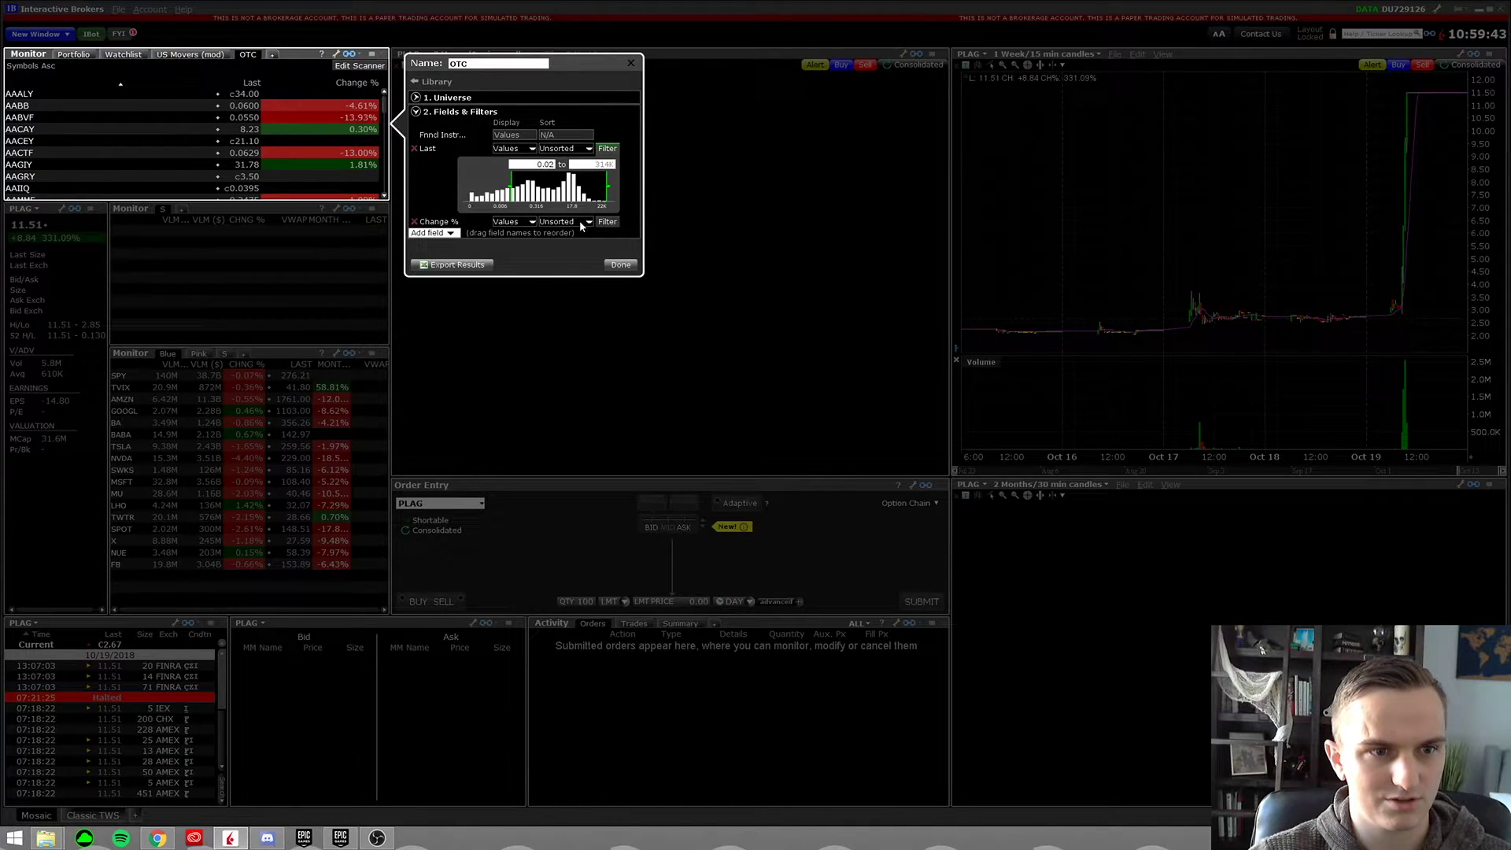
{"action": "left_click", "coordinate": [610, 223]}
{"action": "left_click", "coordinate": [541, 195]}
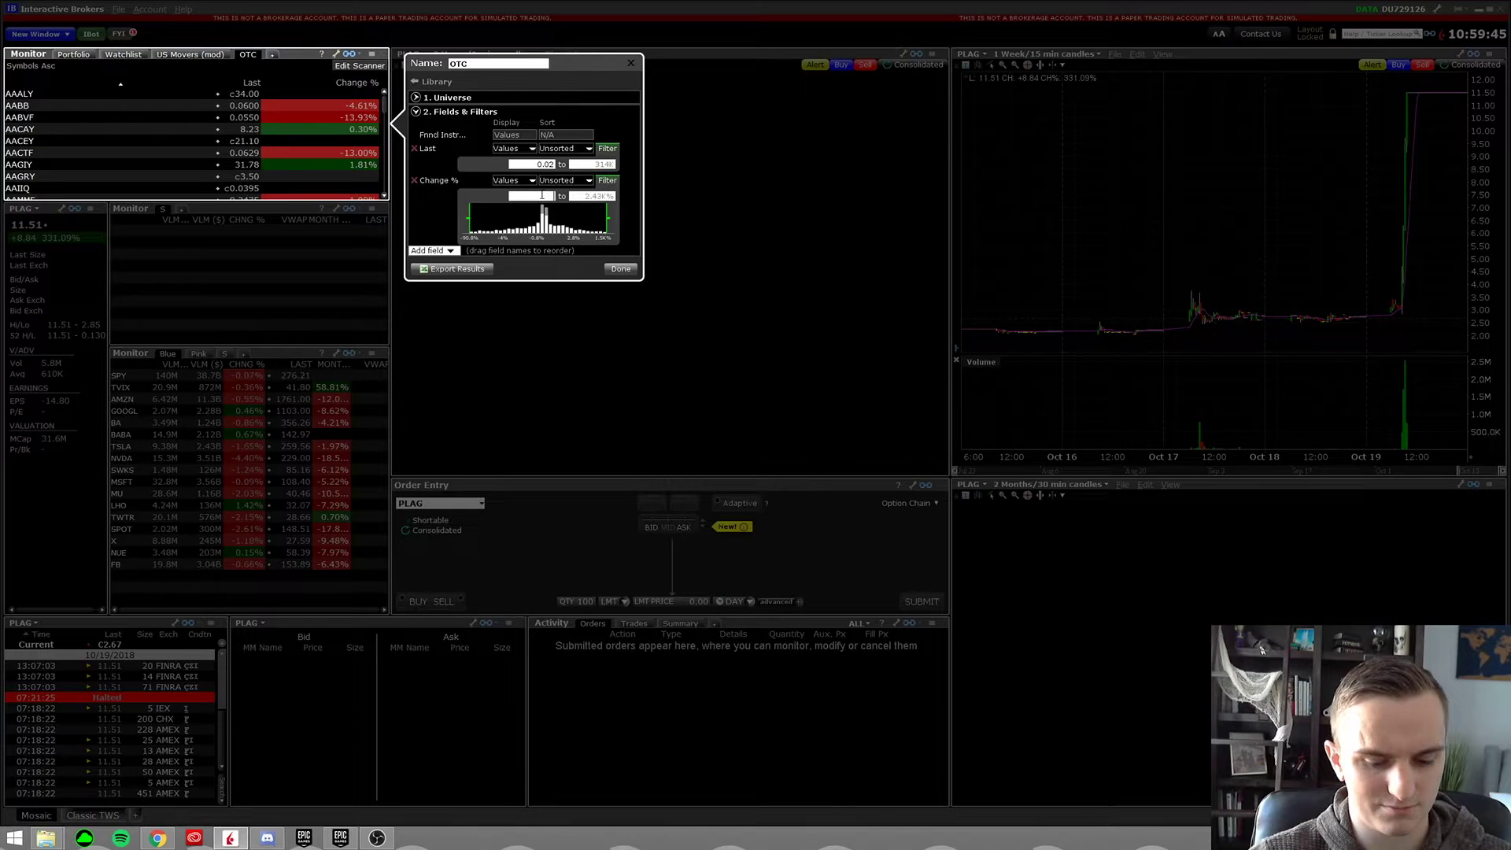
{"action": "type", "text": "6"}
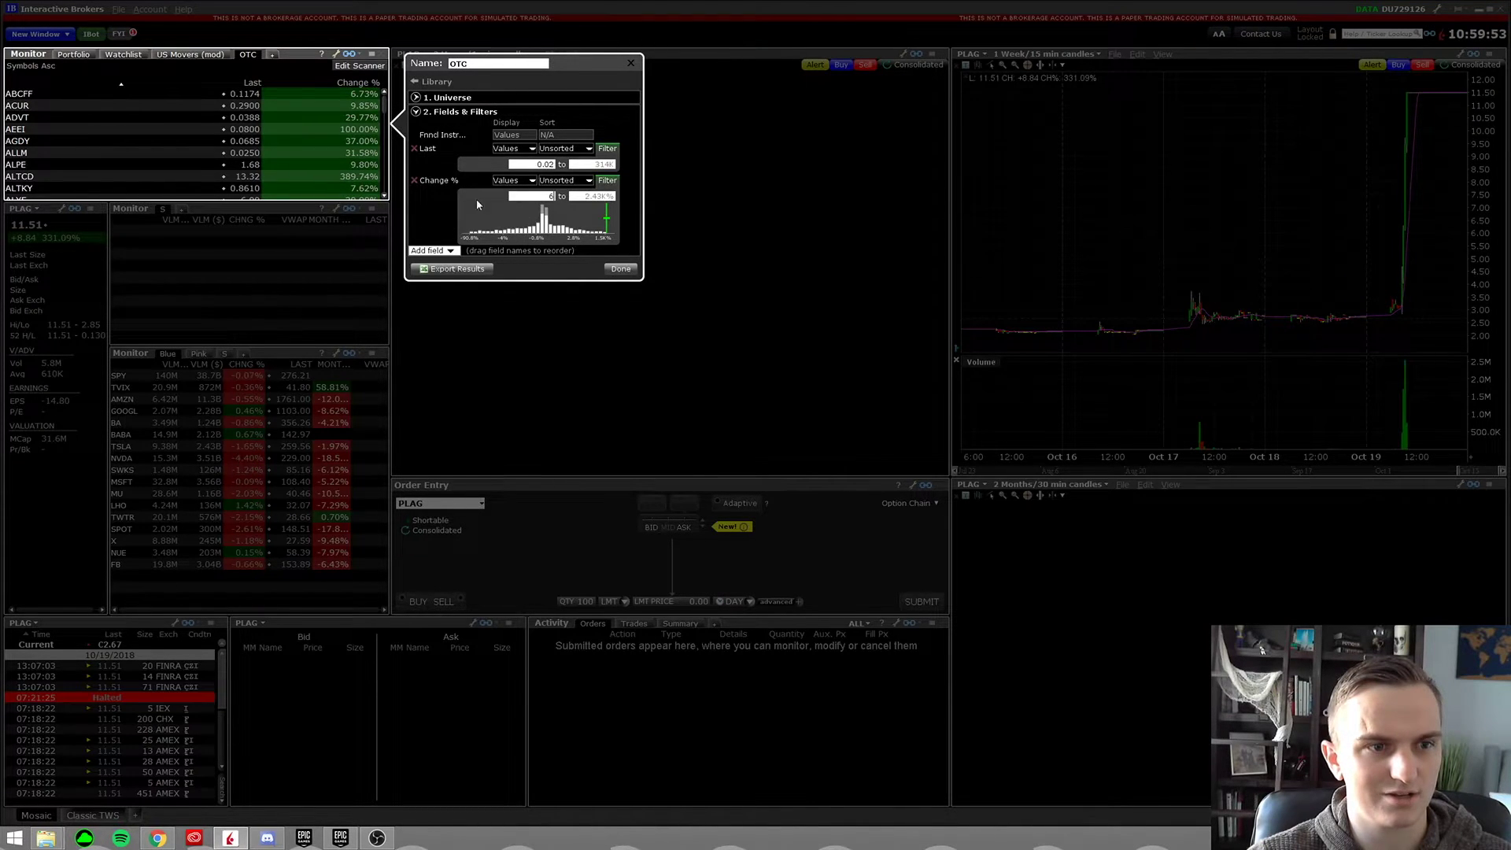
Step: Add the Volume ($) field and require a minimum dollar volume of 1M
{"action": "left_click", "coordinate": [431, 250]}
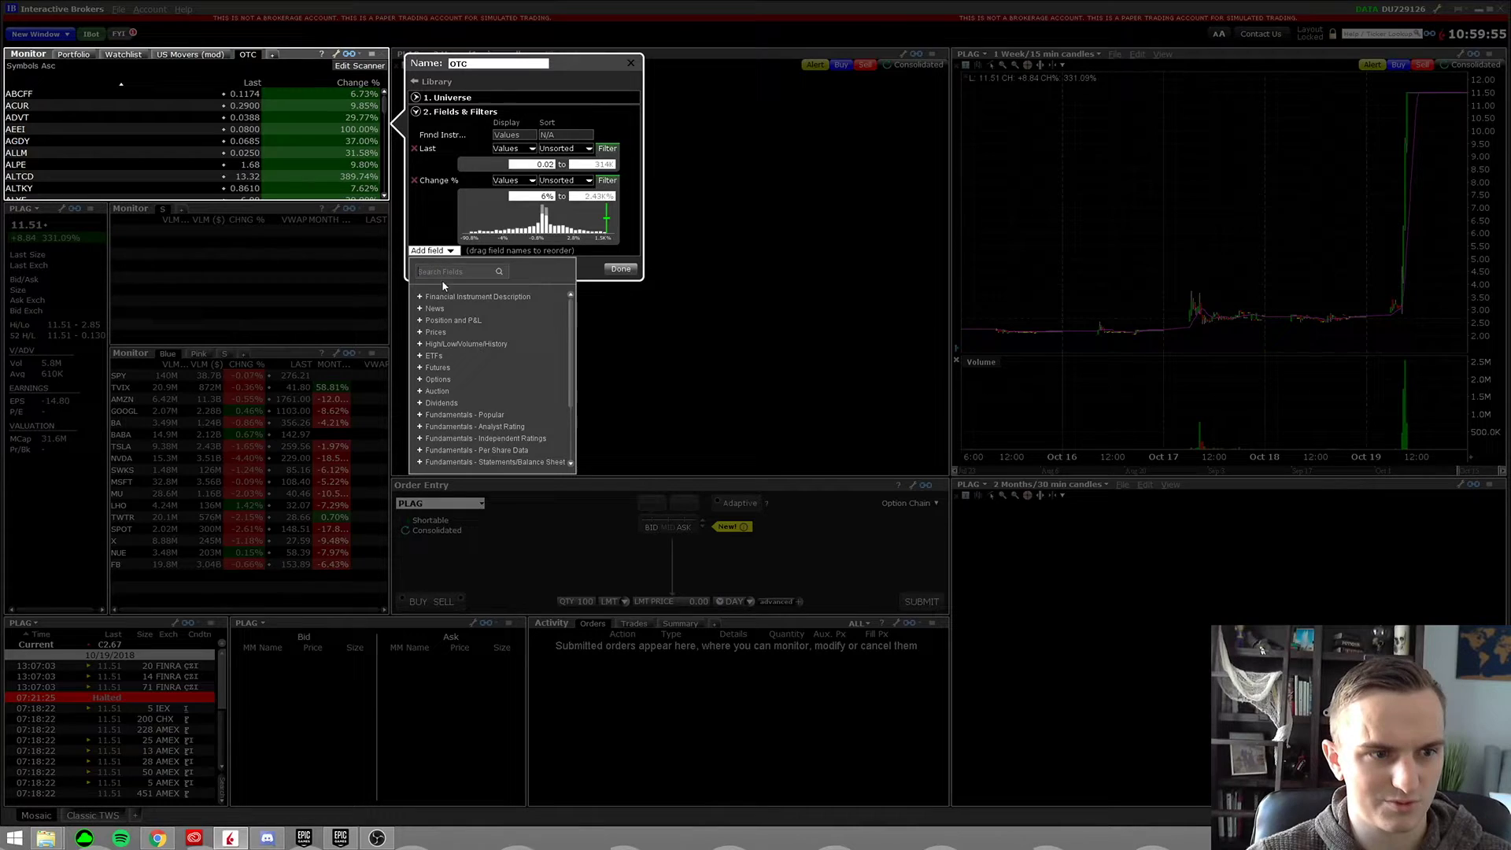
{"action": "type", "text": "v"}
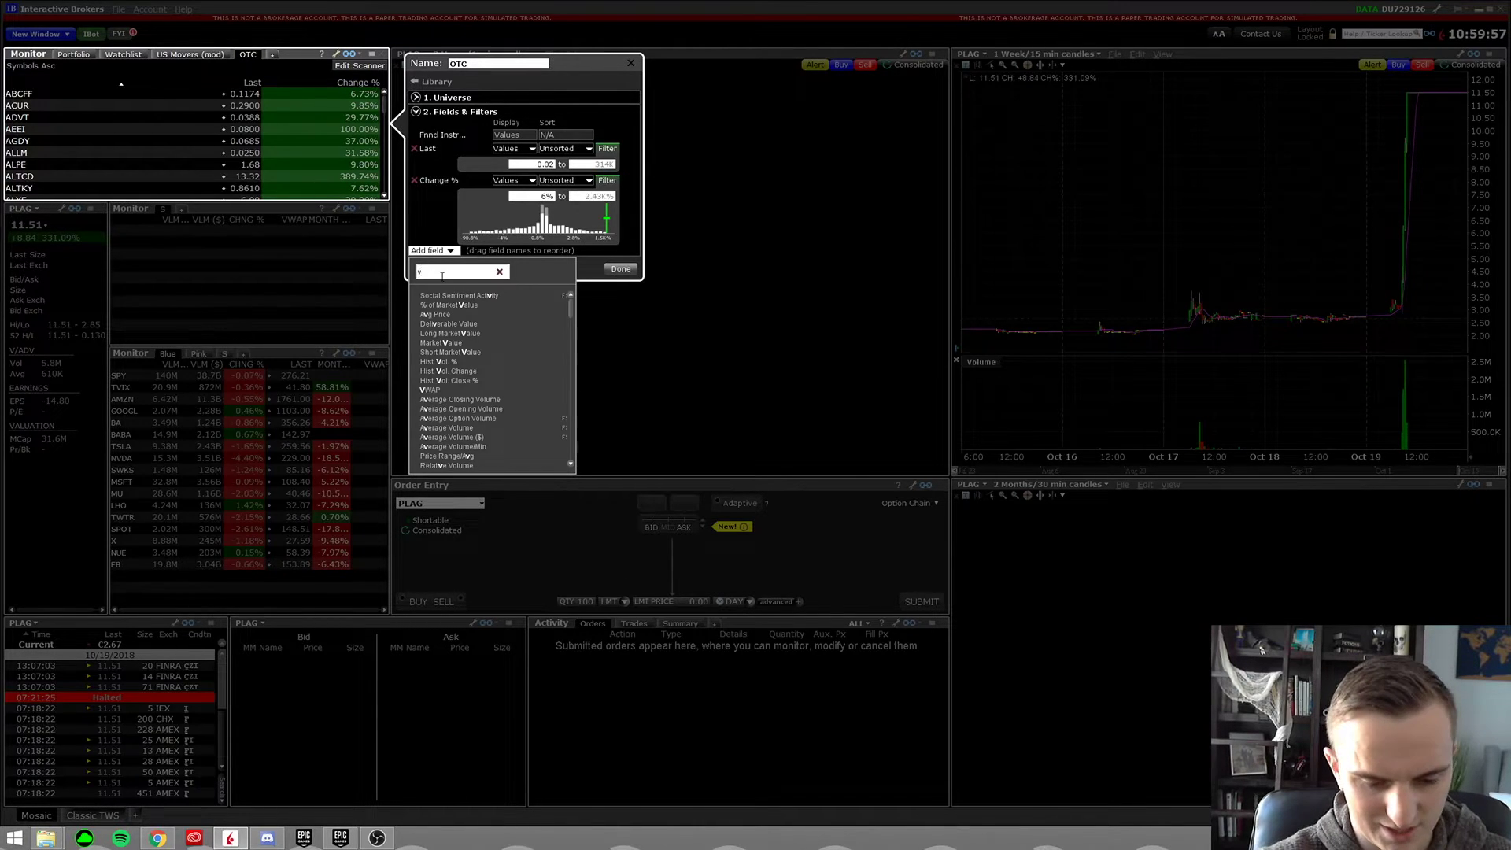
{"action": "type", "text": "olum"}
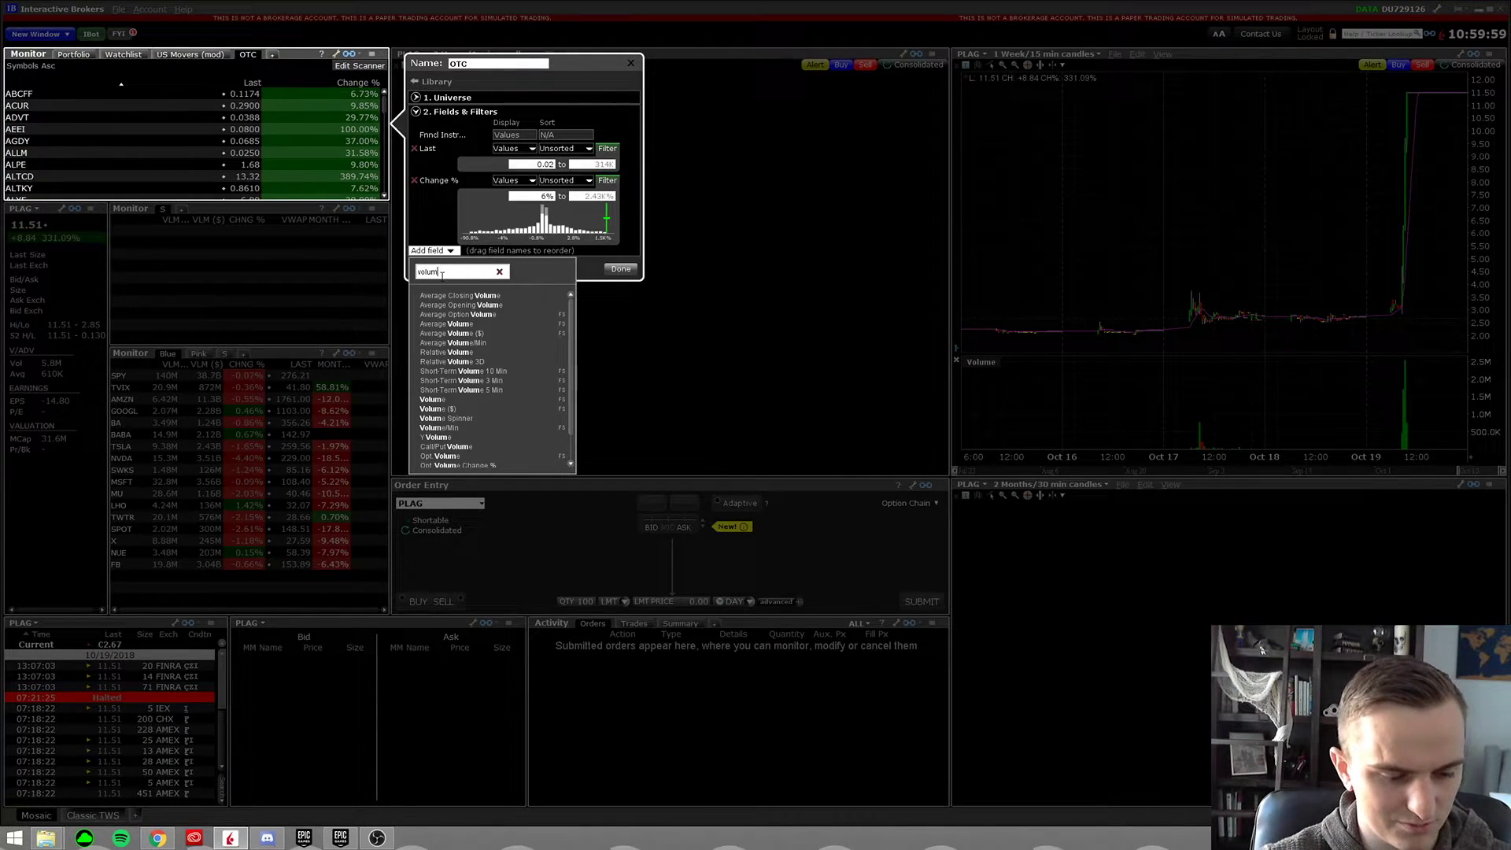
{"action": "type", "text": "e"}
{"action": "left_click", "coordinate": [467, 409]}
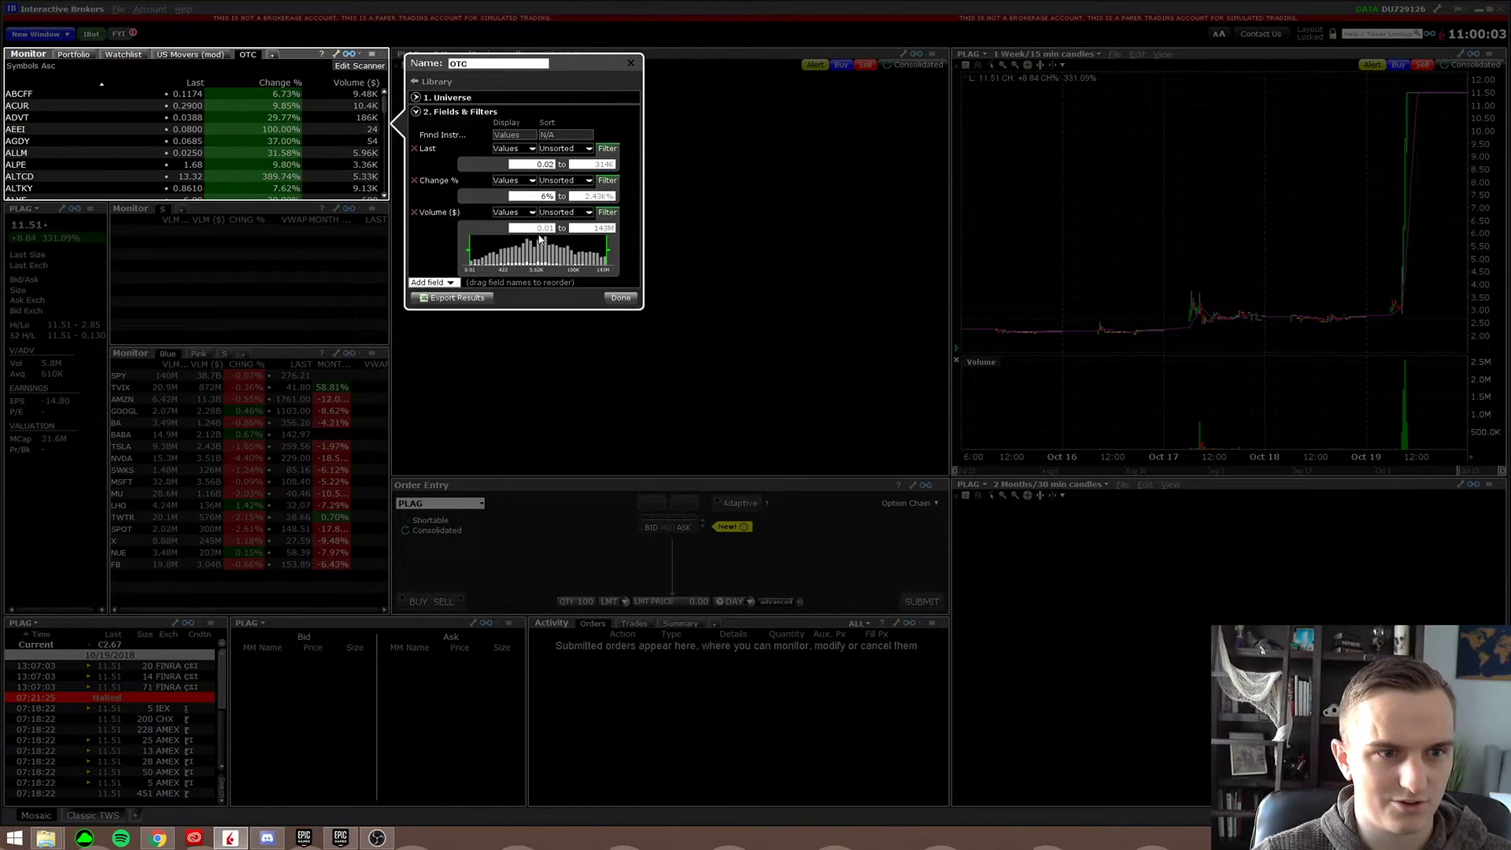
{"action": "left_click", "coordinate": [540, 228]}
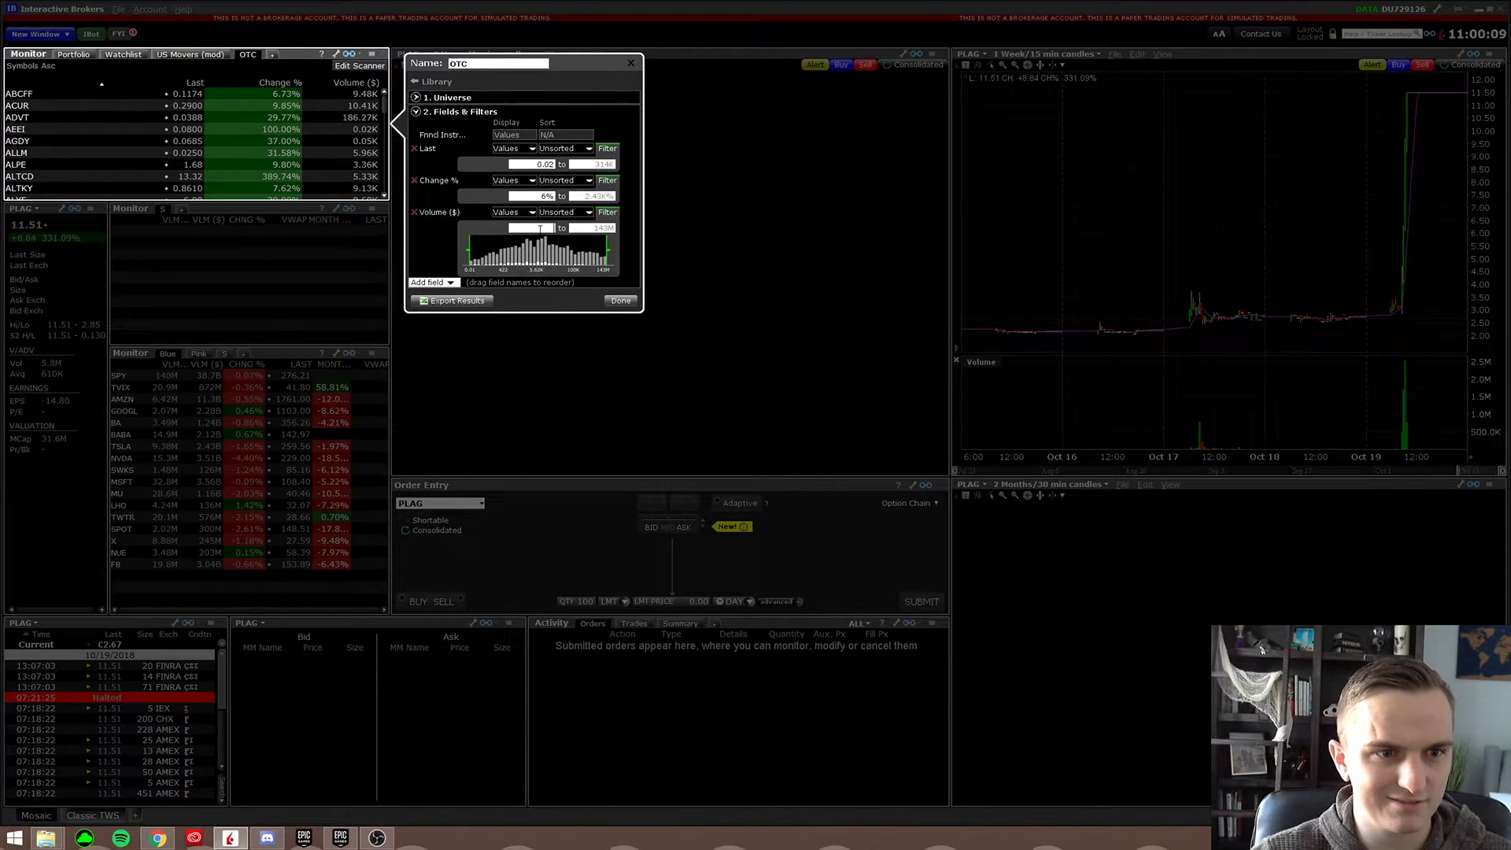
{"action": "type", "text": "1M"}
{"action": "key", "text": "Return"}
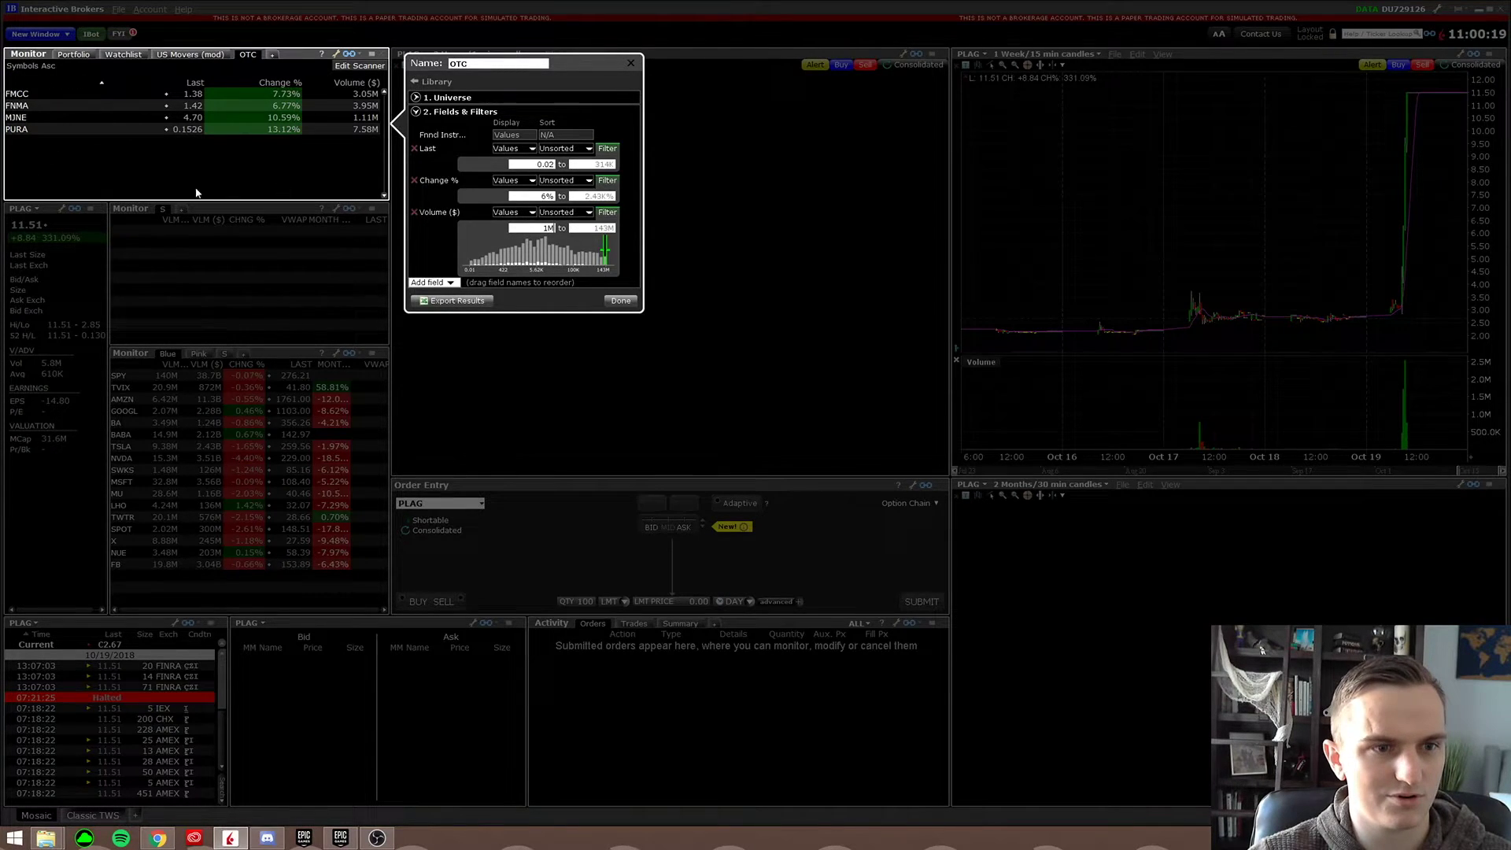
Step: Add the Trades field via the 'trades' search and expand its range filter
{"action": "left_click", "coordinate": [429, 282]}
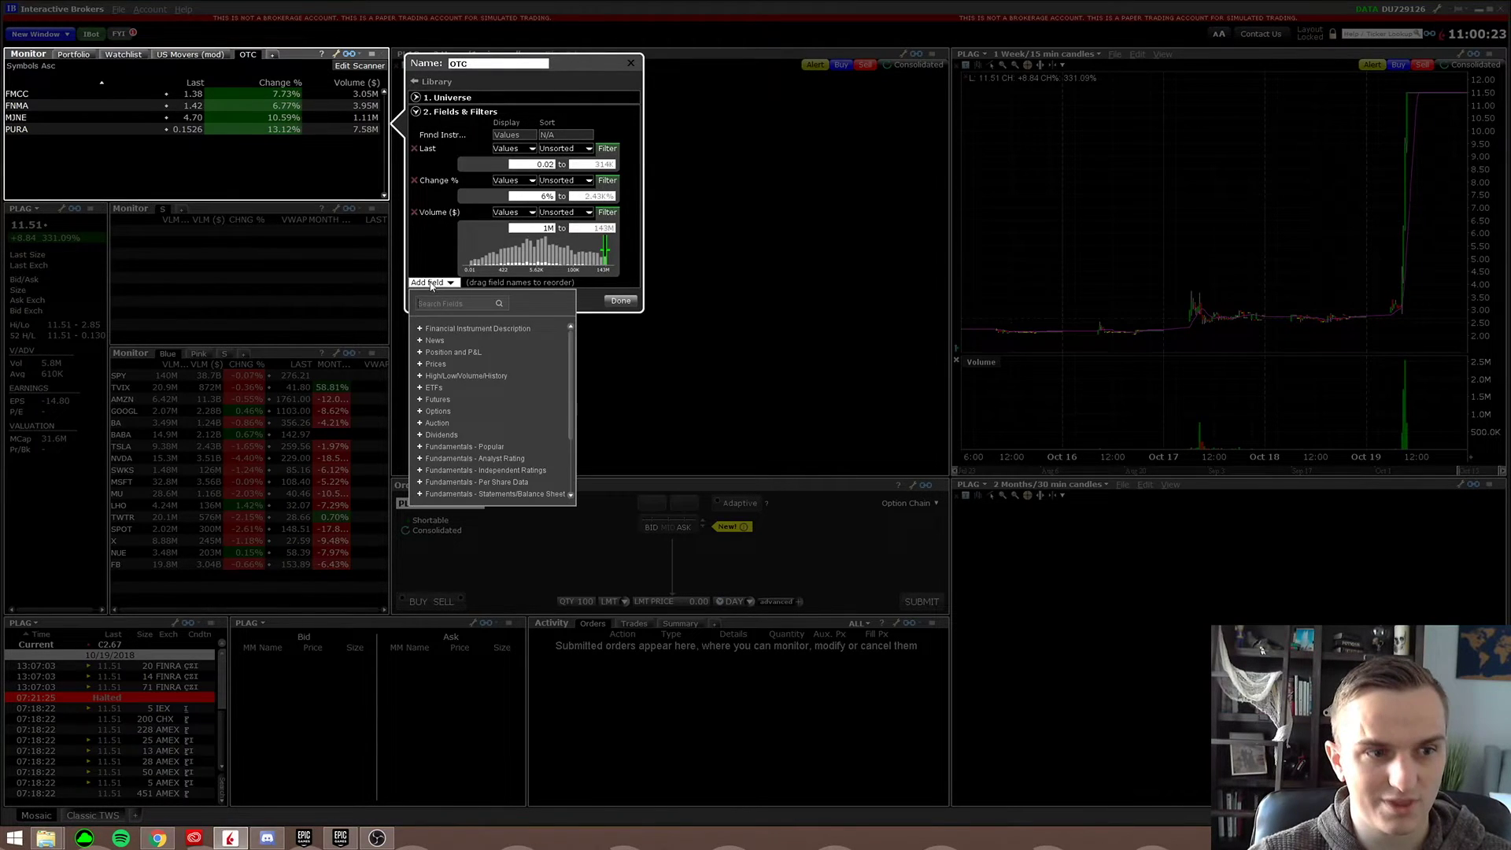
{"action": "left_click", "coordinate": [434, 303]}
{"action": "type", "text": "trades"}
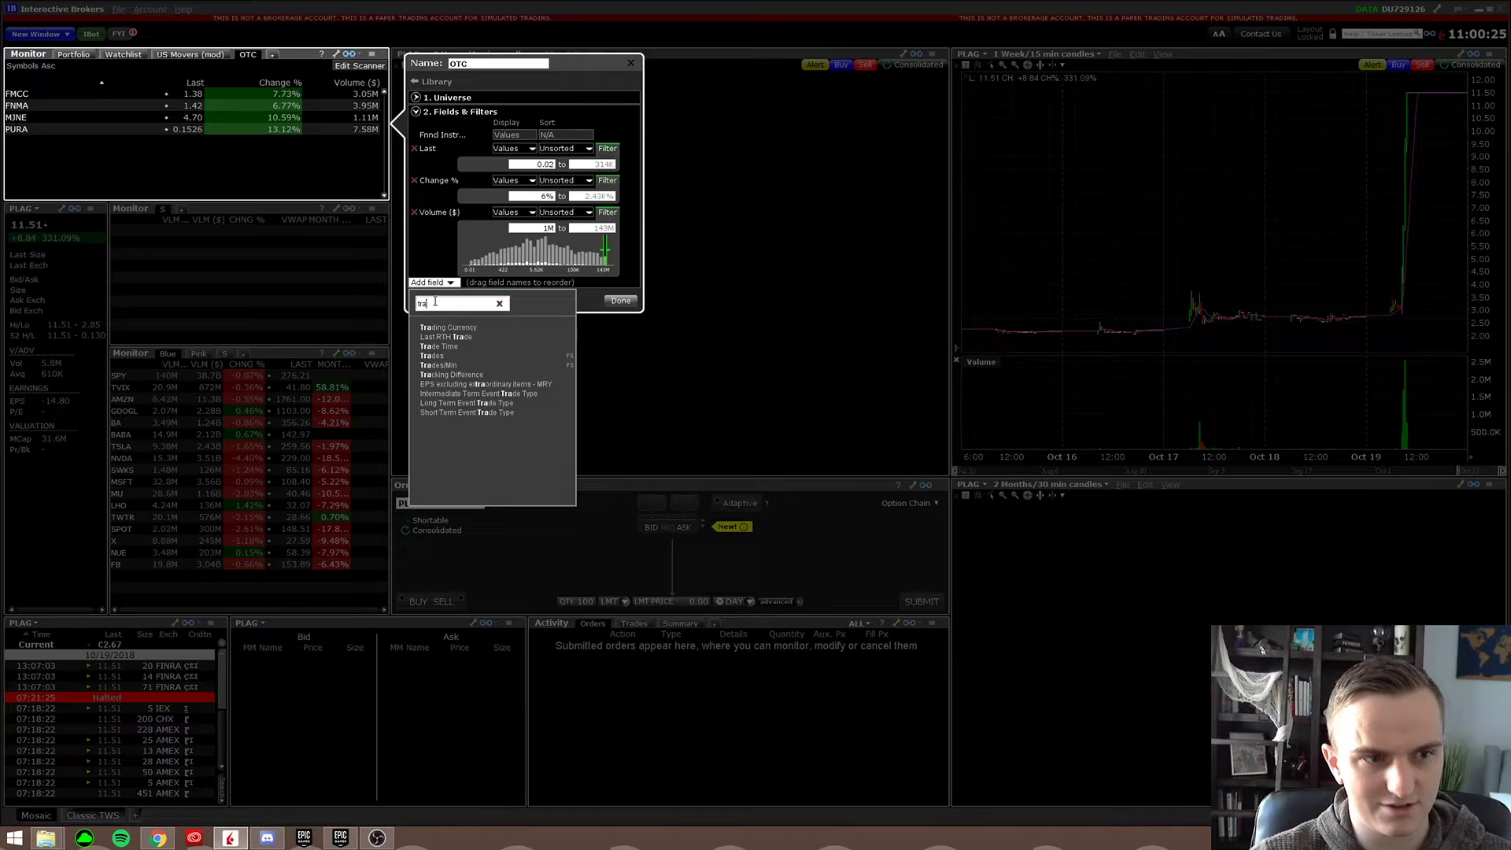
{"action": "left_click", "coordinate": [432, 327]}
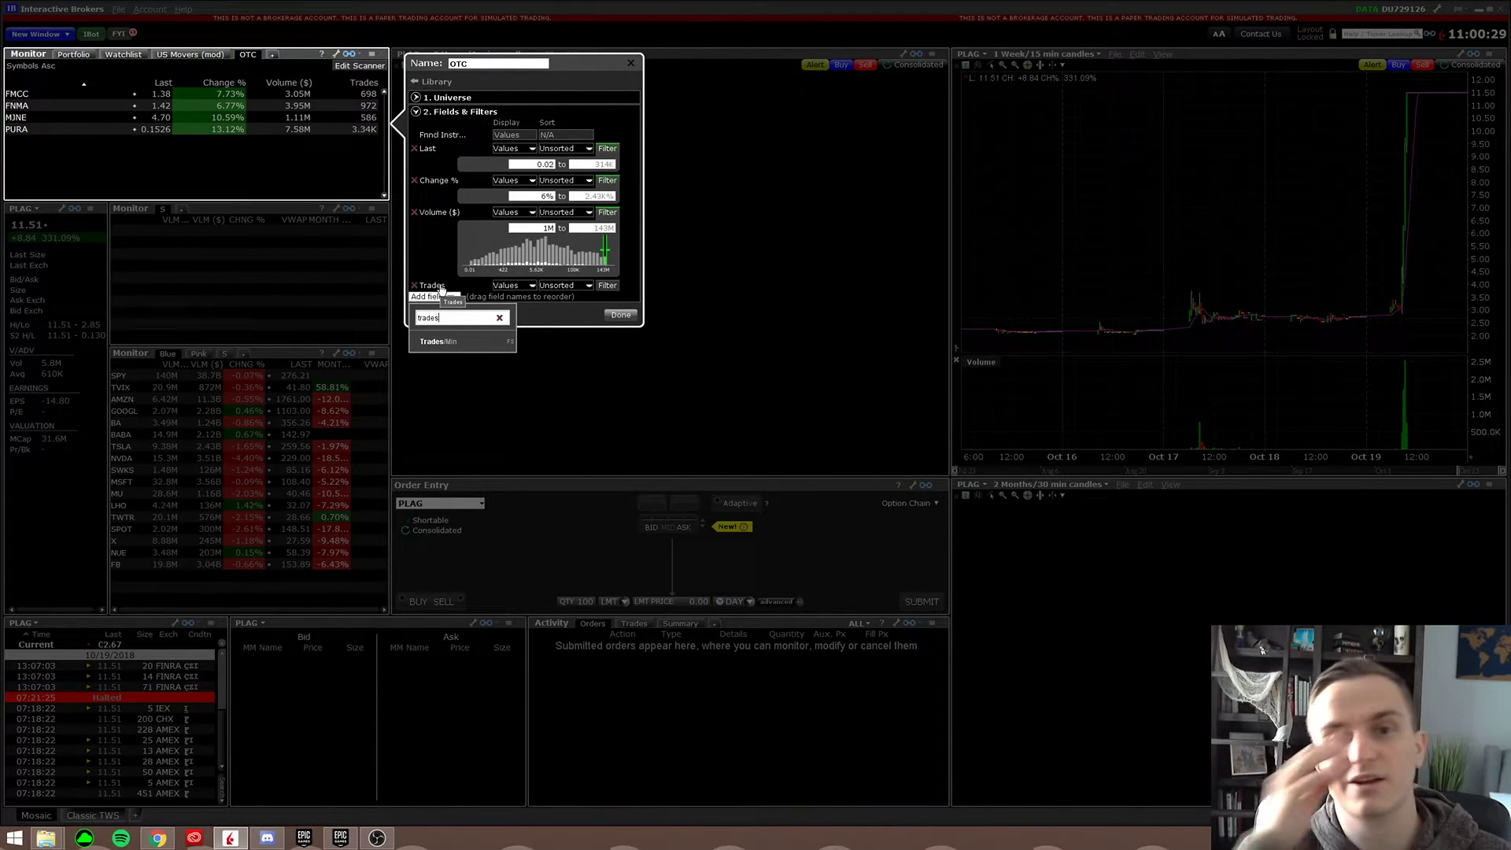
{"action": "left_click", "coordinate": [606, 286]}
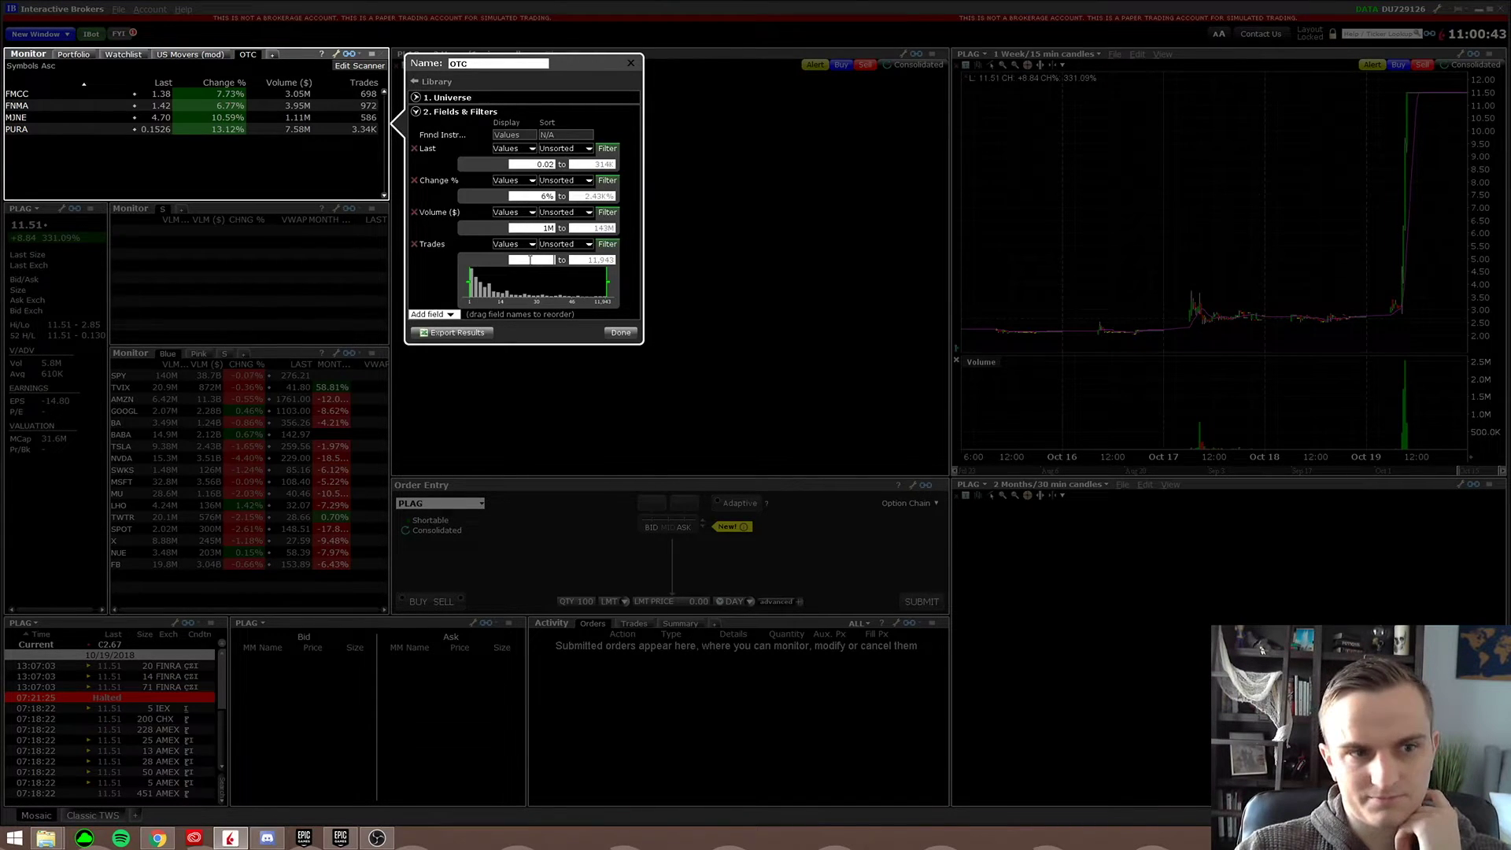
Step: Try Trades minimums of 400, 200 and 100, settling on 600
{"action": "type", "text": "40"}
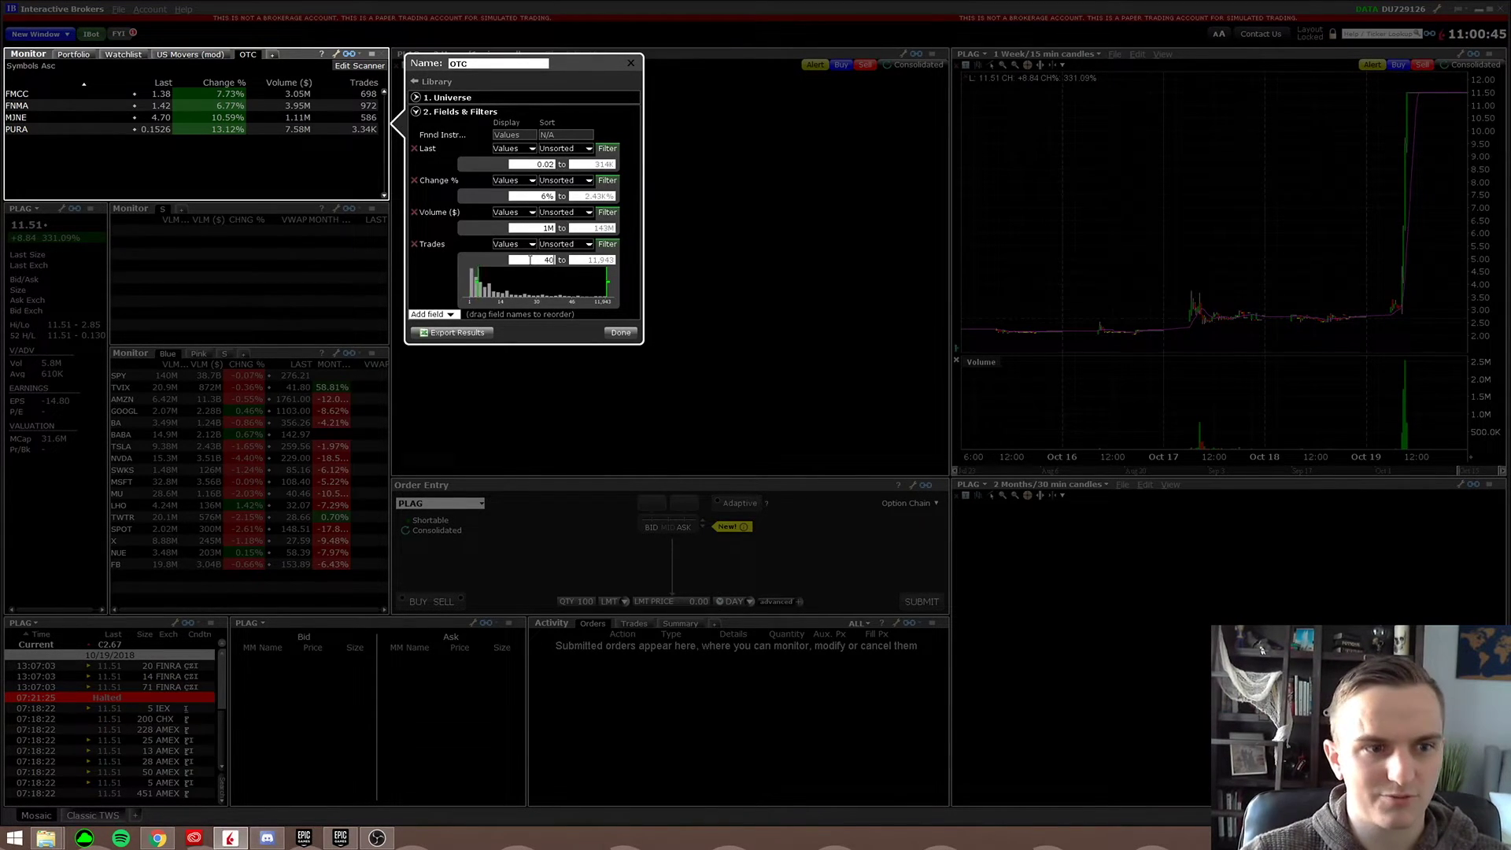
{"action": "type", "text": "0"}
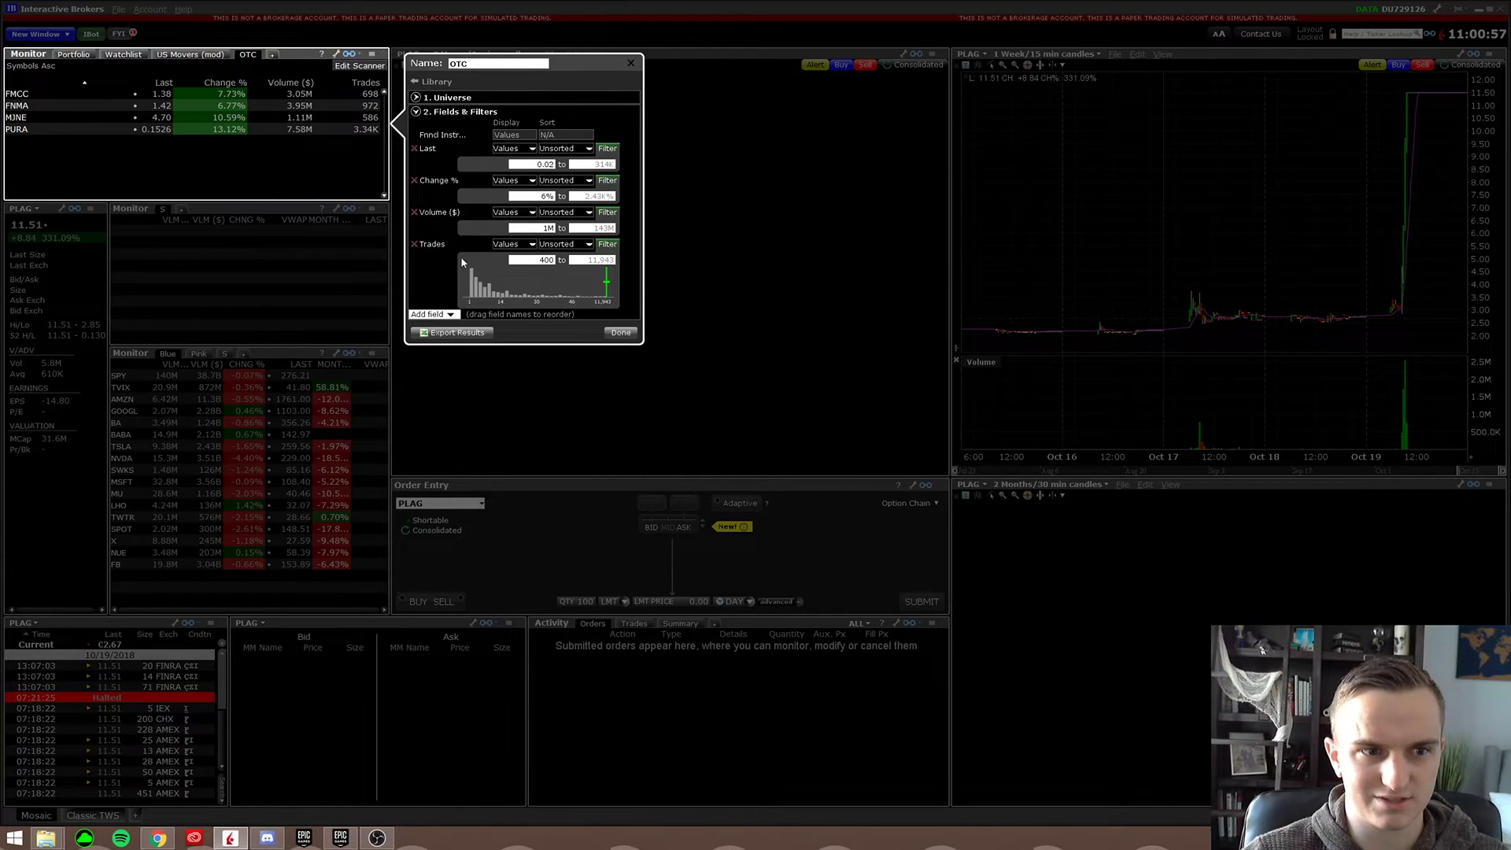
{"action": "double_click", "coordinate": [546, 259]}
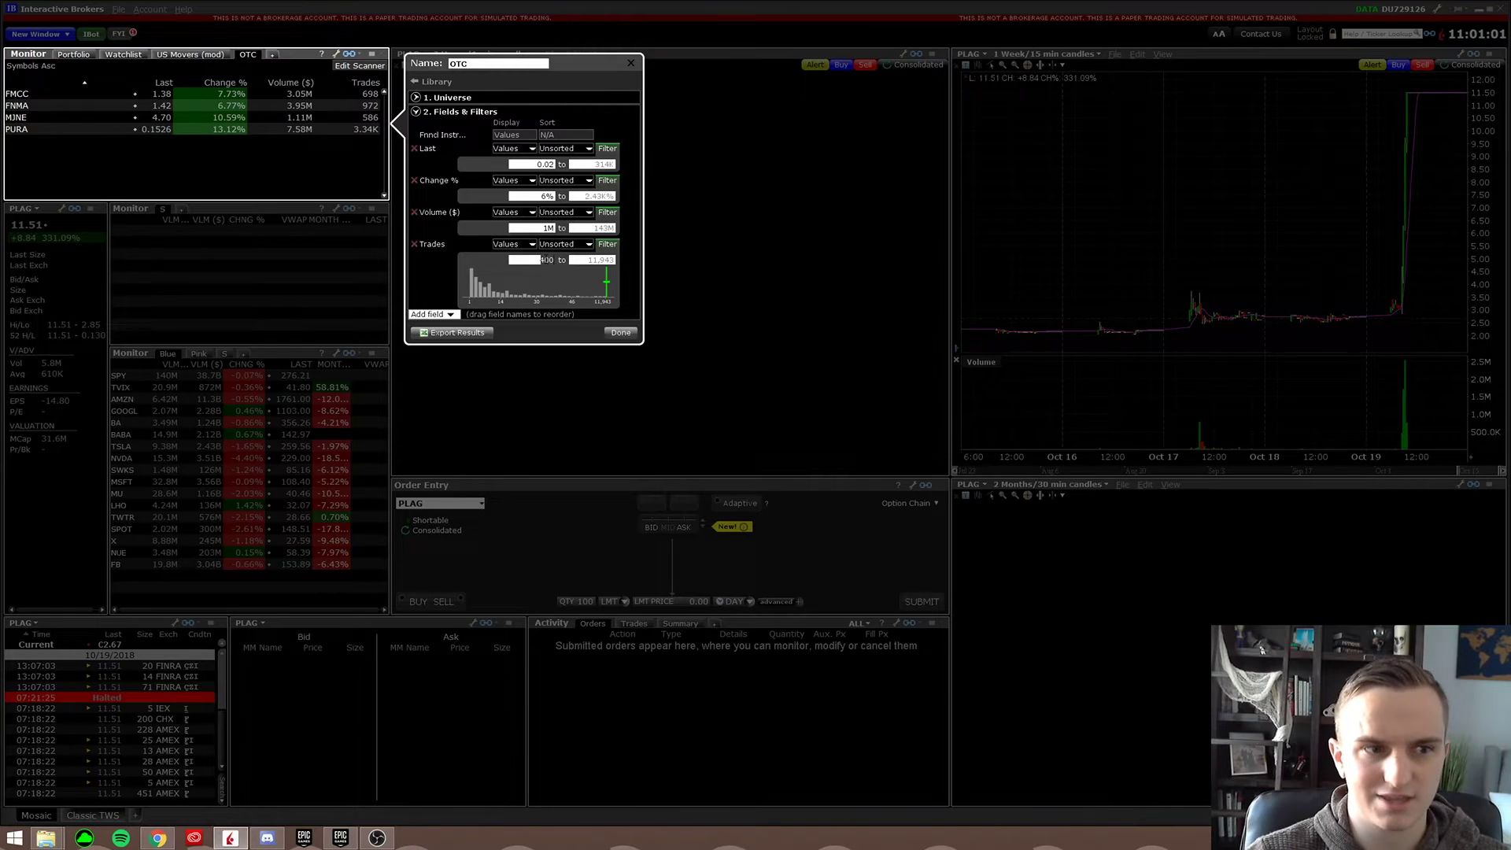
{"action": "type", "text": "200"}
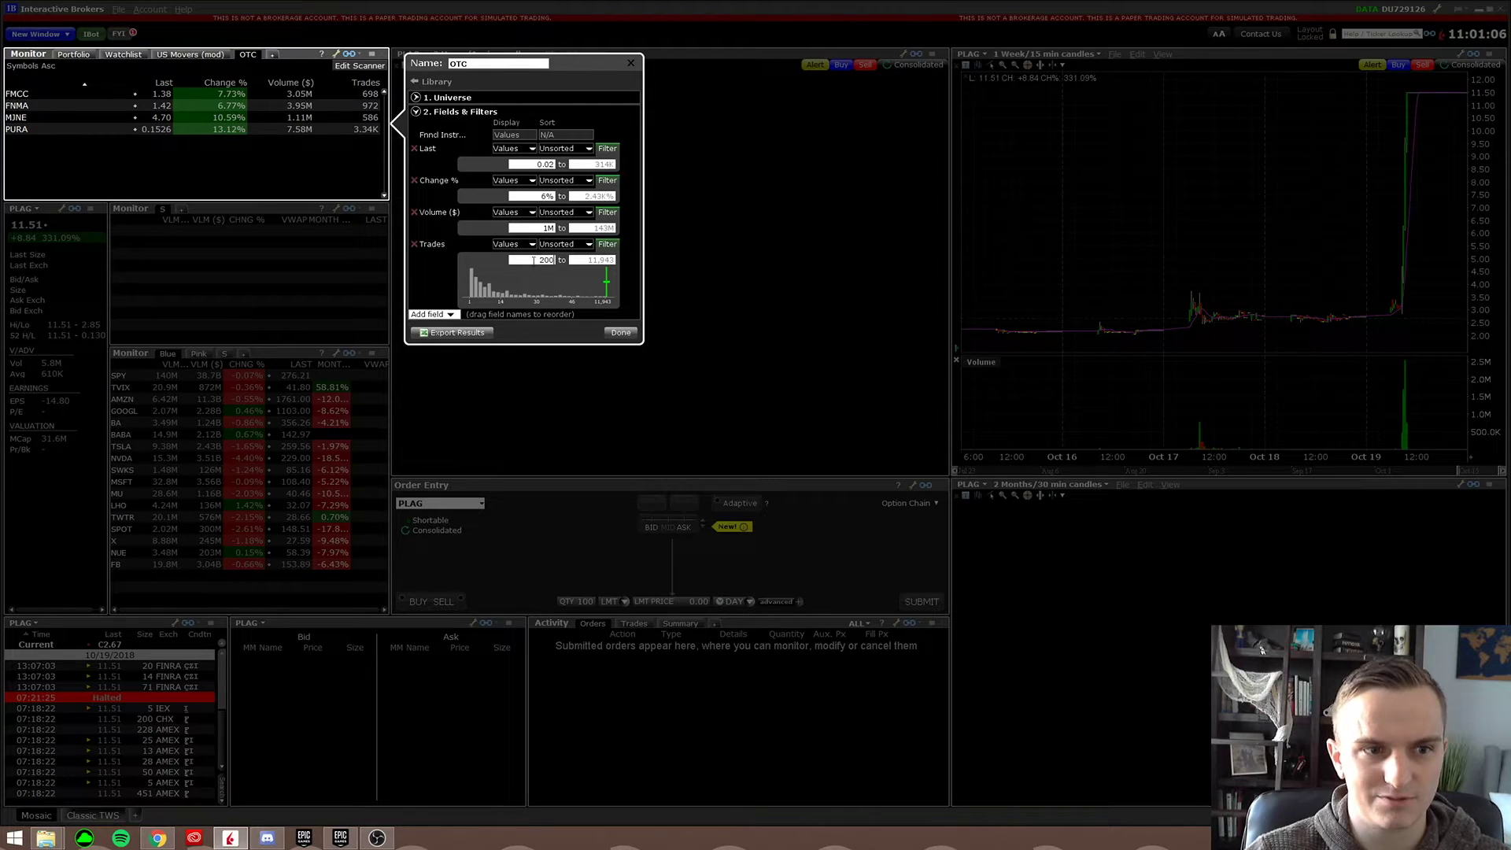
{"action": "key", "text": "BackSpace"}
{"action": "key", "text": "BackSpace"}
{"action": "key", "text": "BackSpace"}
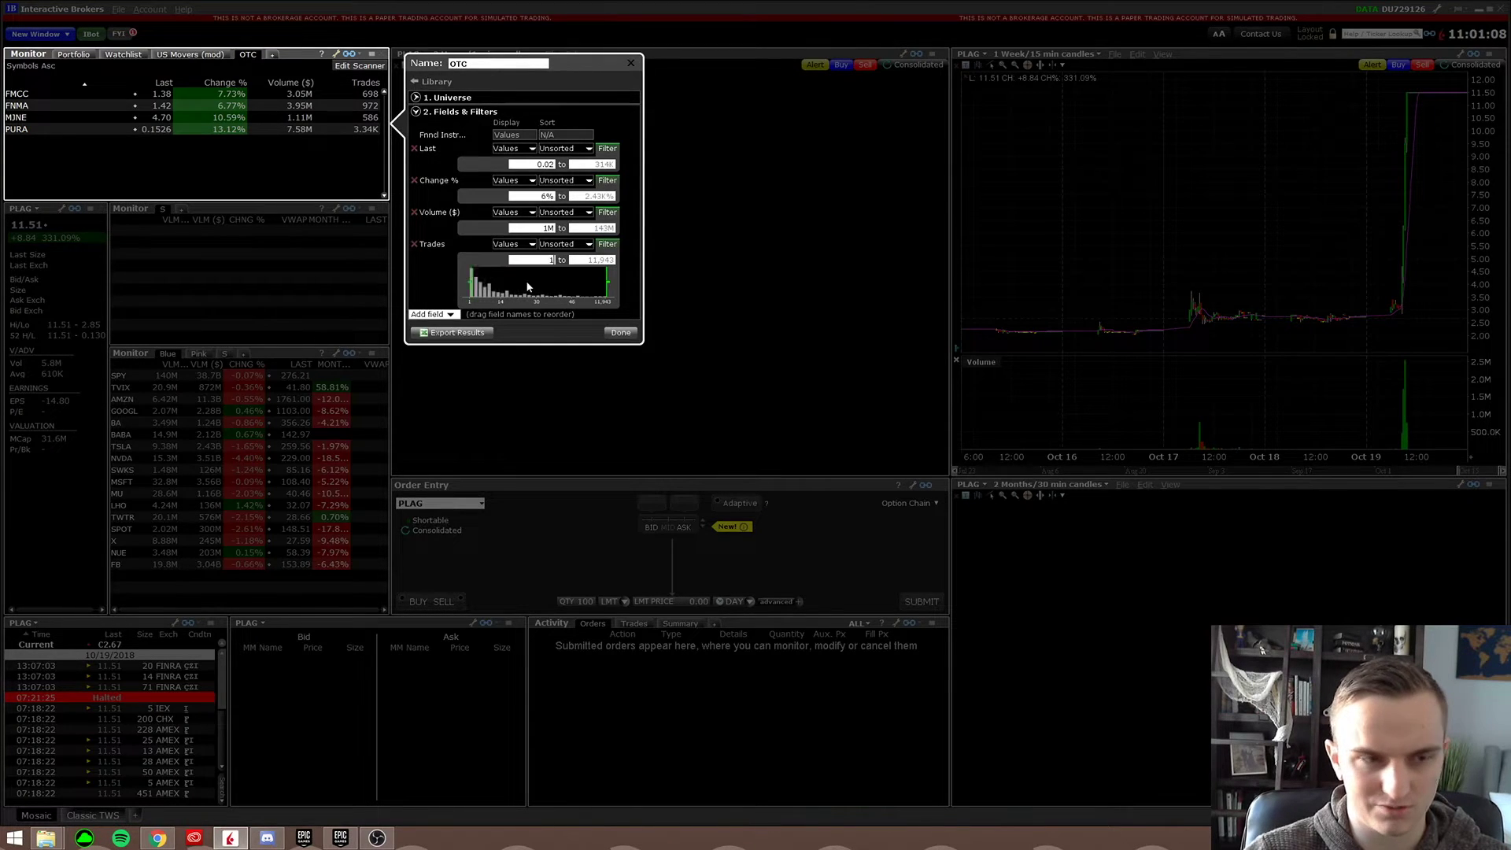
{"action": "type", "text": "100"}
{"action": "key", "text": "BackSpace"}
{"action": "key", "text": "BackSpace"}
{"action": "key", "text": "BackSpace"}
{"action": "type", "text": "200"}
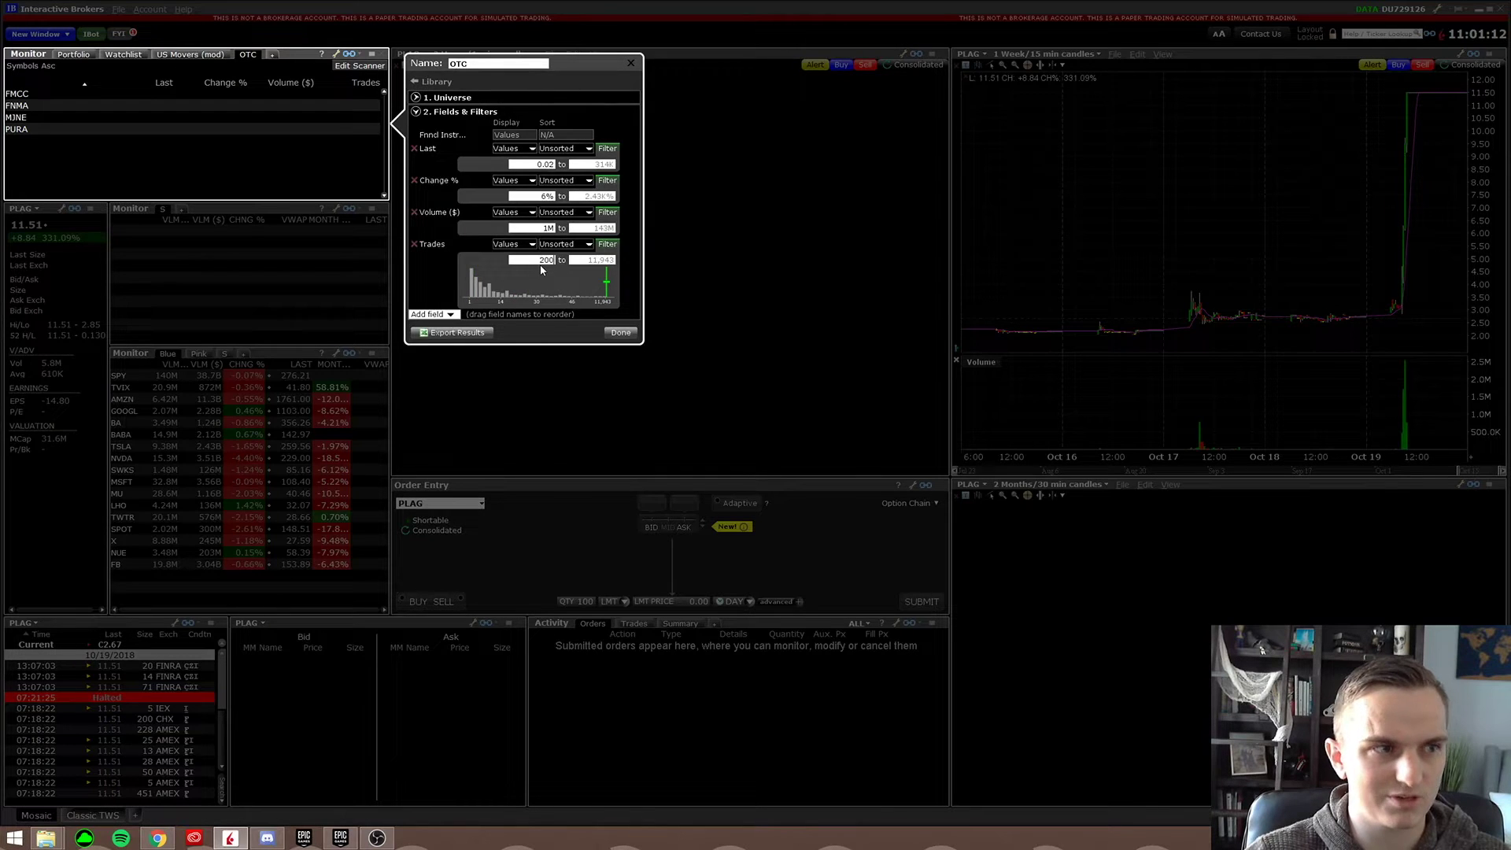
{"action": "double_click", "coordinate": [549, 259]}
{"action": "type", "text": "600"}
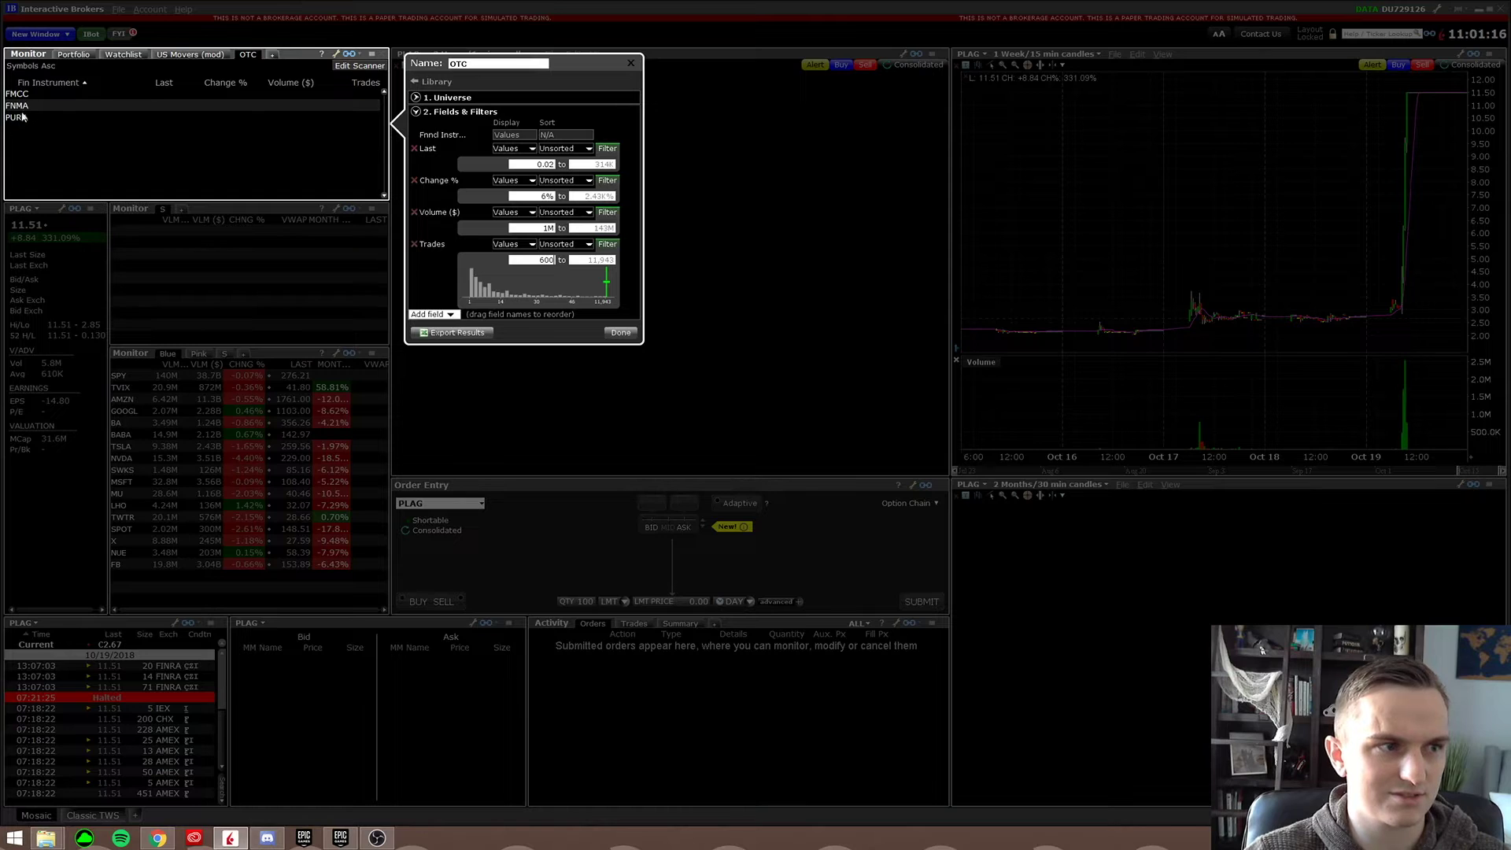
{"action": "key", "text": "BackSpace"}
{"action": "key", "text": "BackSpace"}
{"action": "key", "text": "BackSpace"}
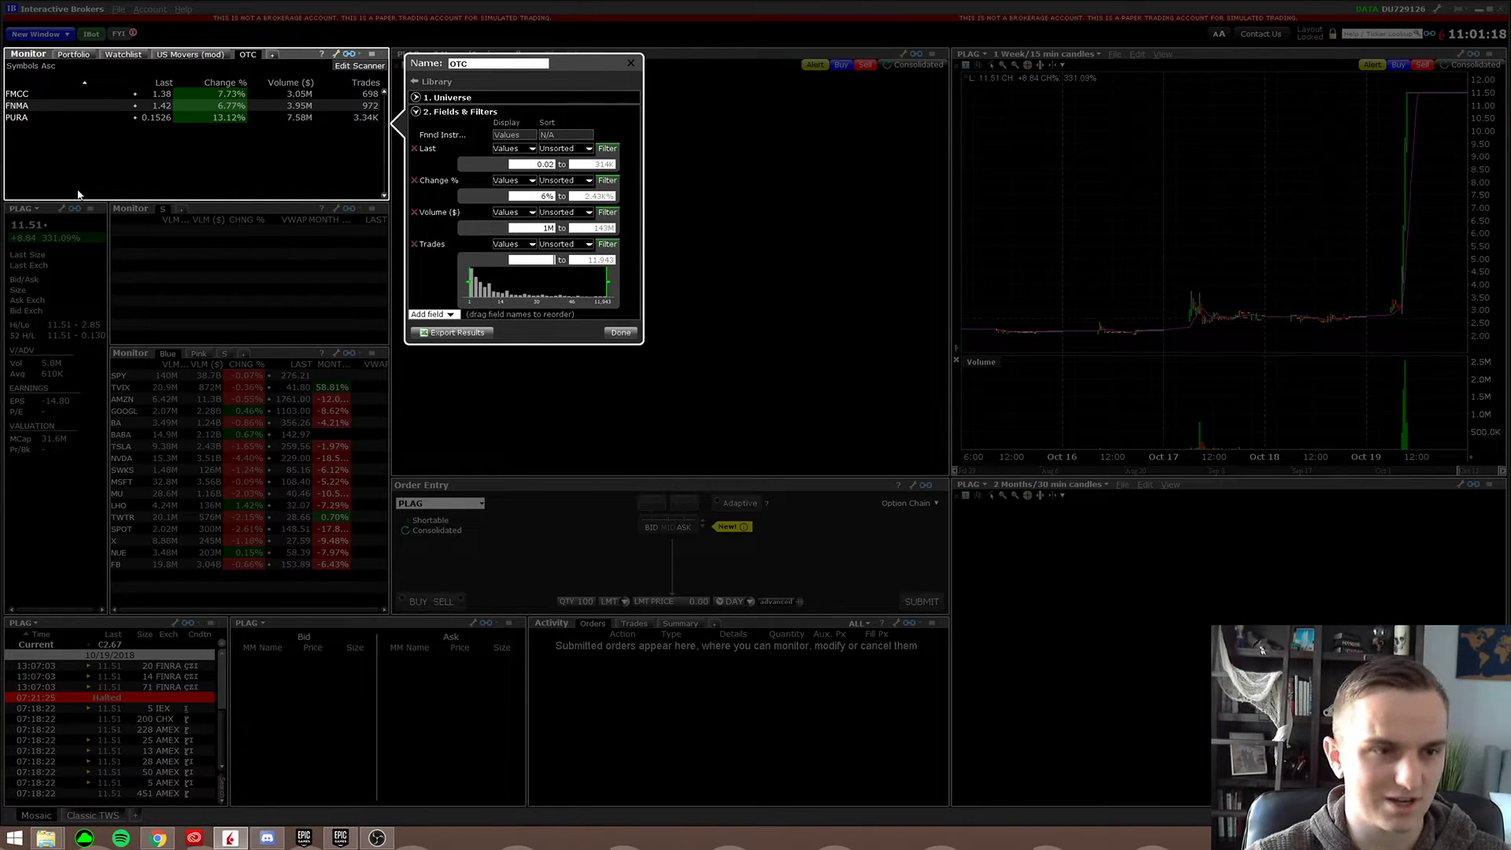
{"action": "type", "text": "400"}
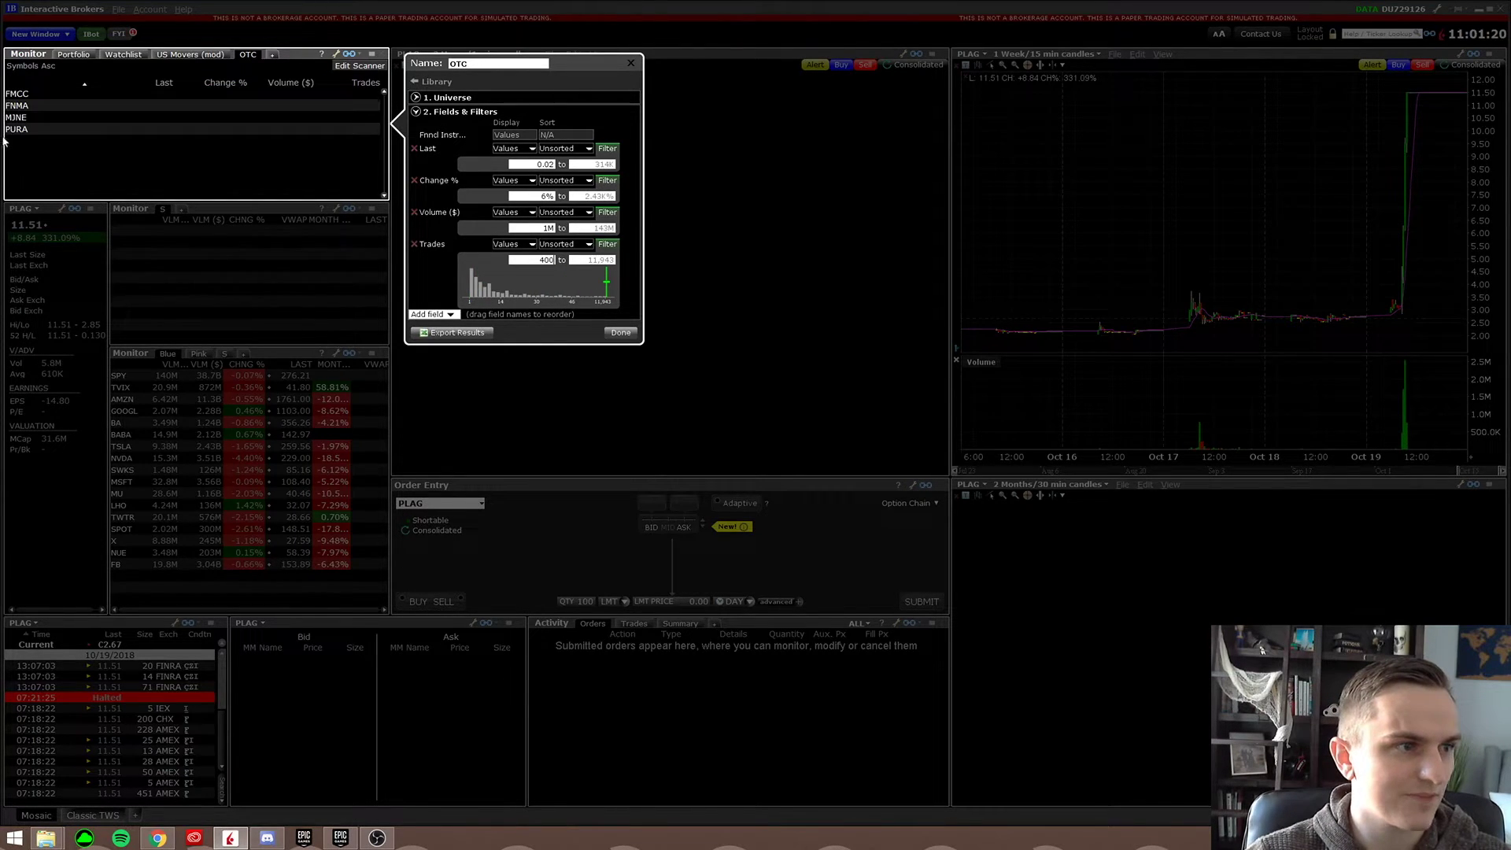
{"action": "key", "text": "BackSpace"}
{"action": "key", "text": "BackSpace"}
{"action": "key", "text": "BackSpace"}
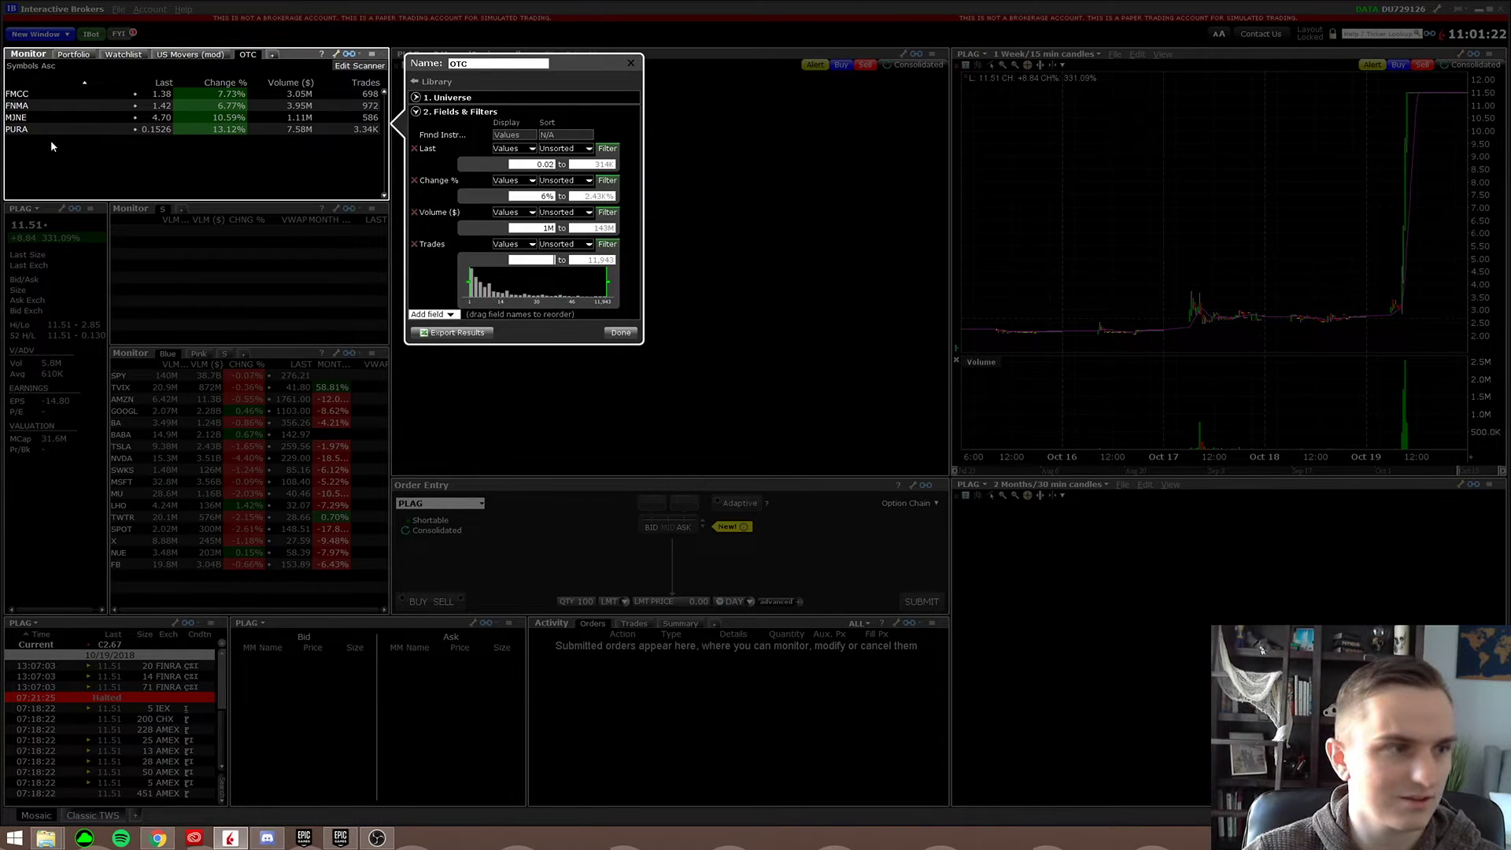
{"action": "type", "text": "600"}
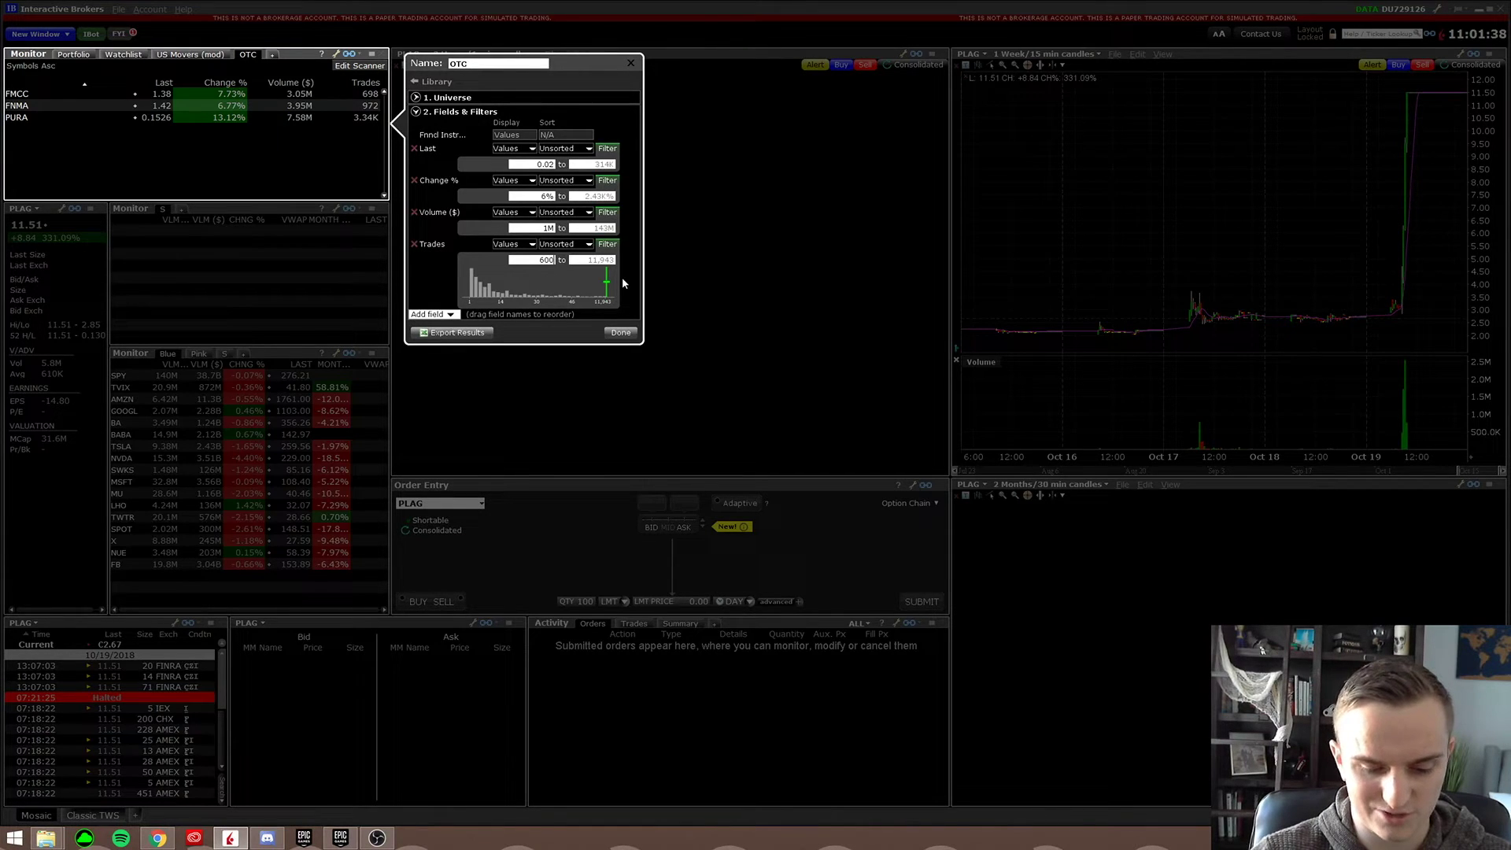
Step: Close the scanner settings and sort OTC results by Change % descending, PURA first
{"action": "left_click", "coordinate": [619, 331]}
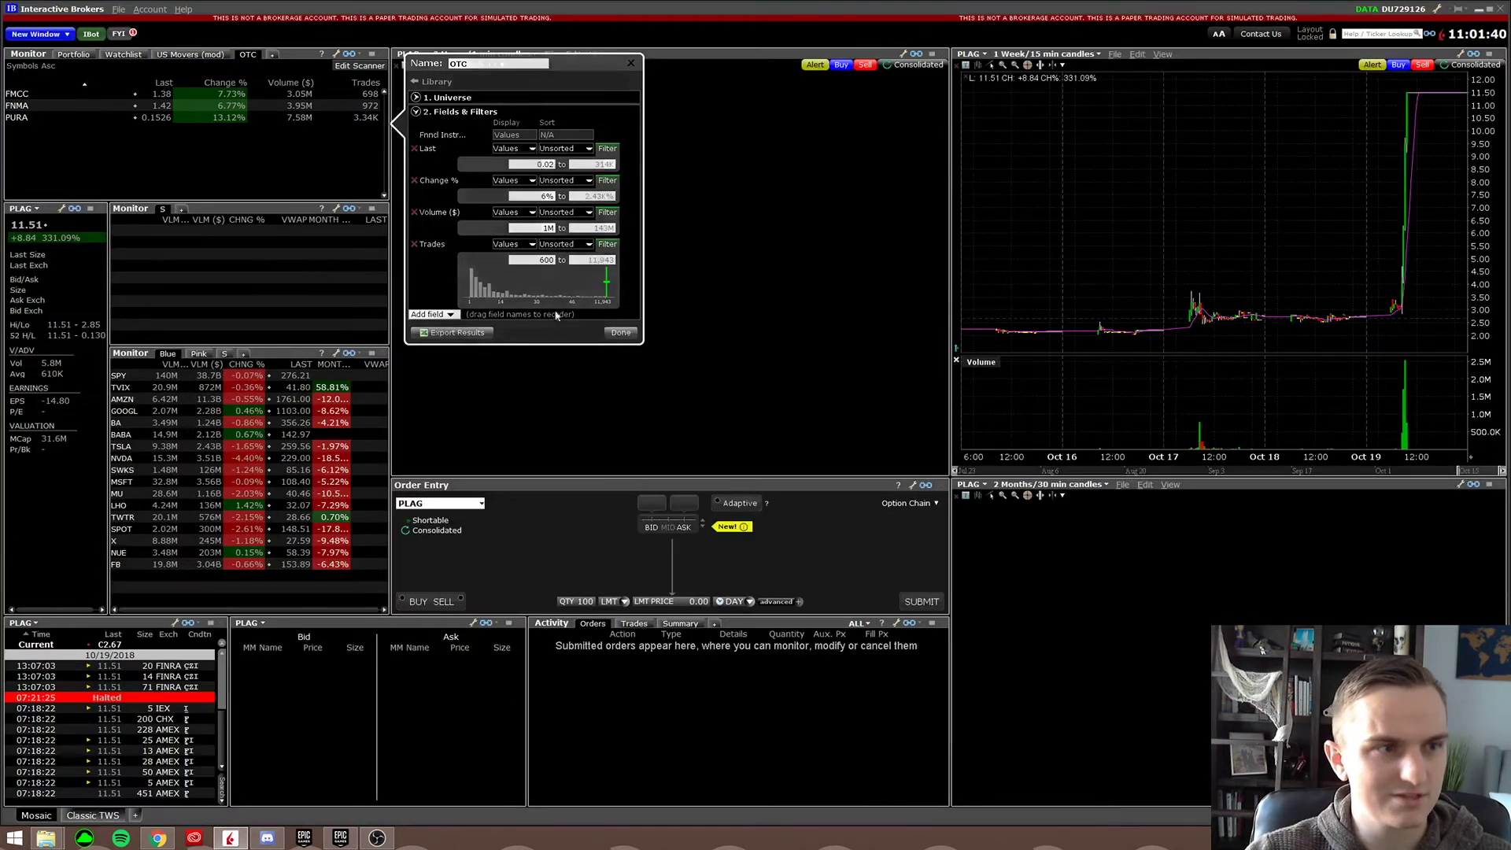
{"action": "left_click", "coordinate": [214, 56]}
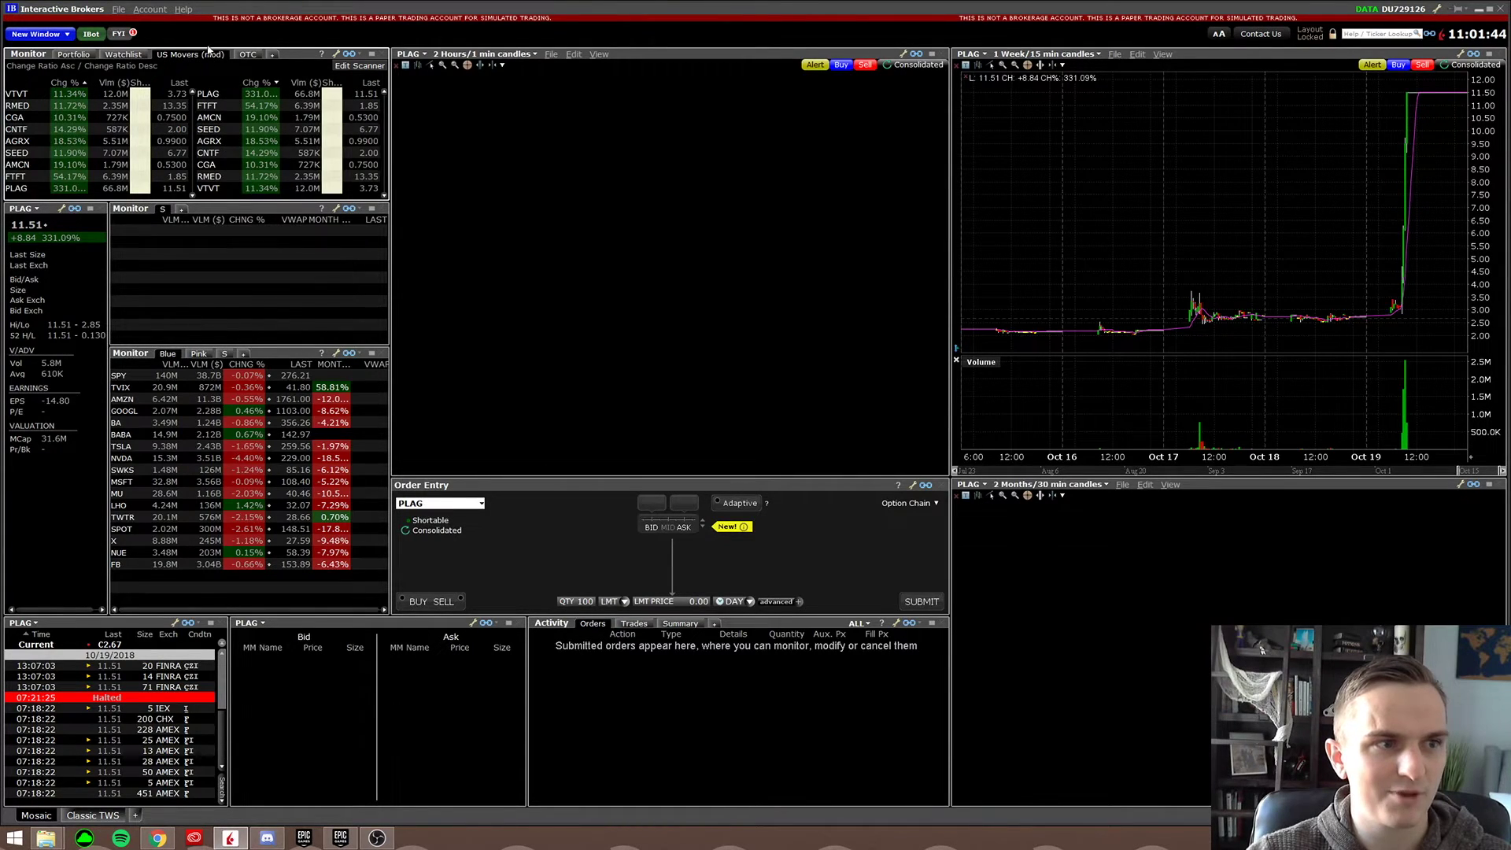
{"action": "left_click", "coordinate": [248, 54]}
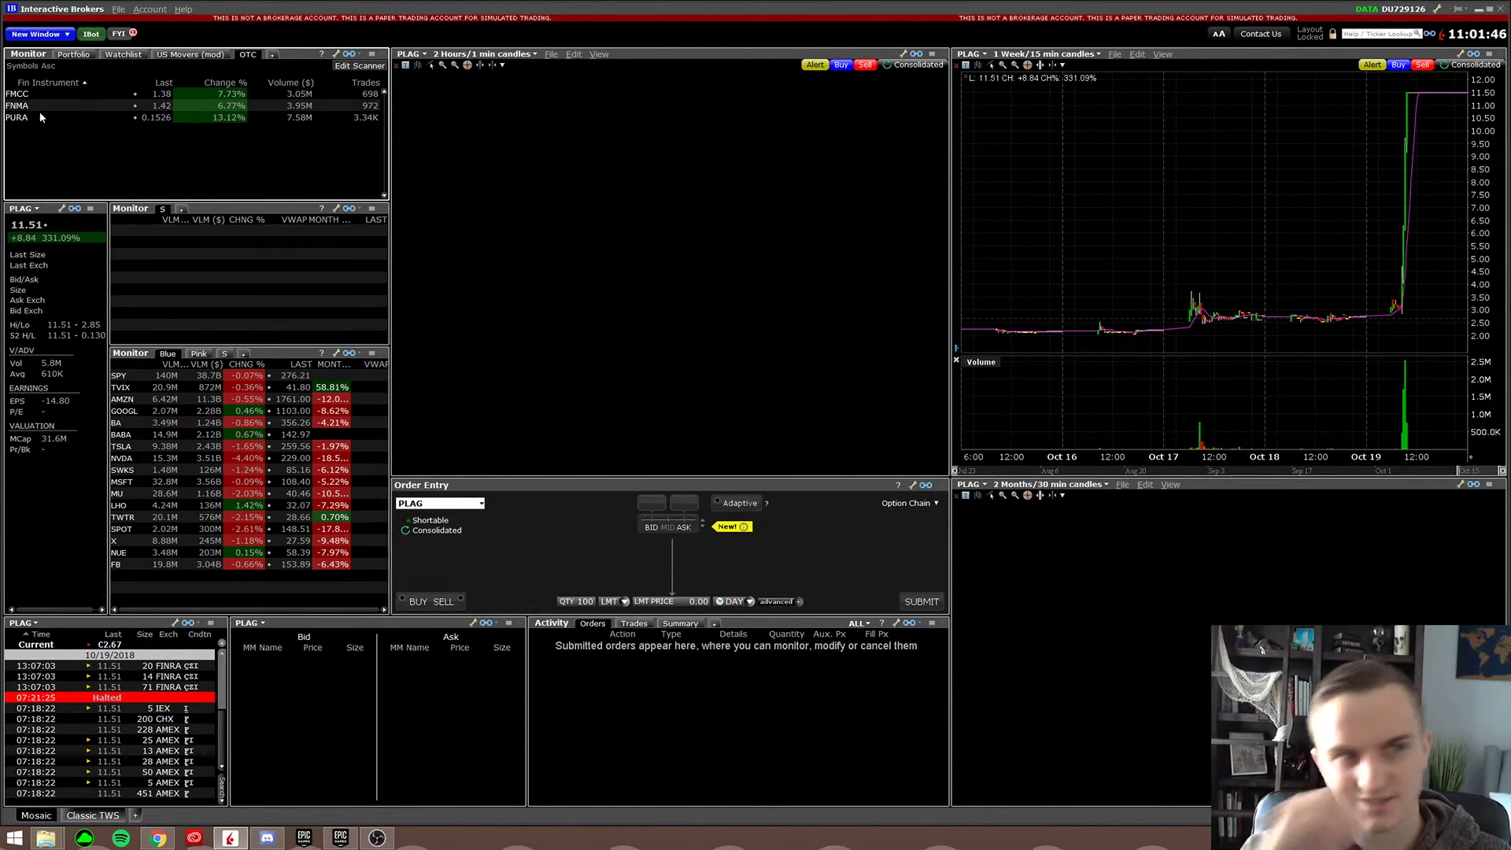
{"action": "left_click", "coordinate": [219, 83]}
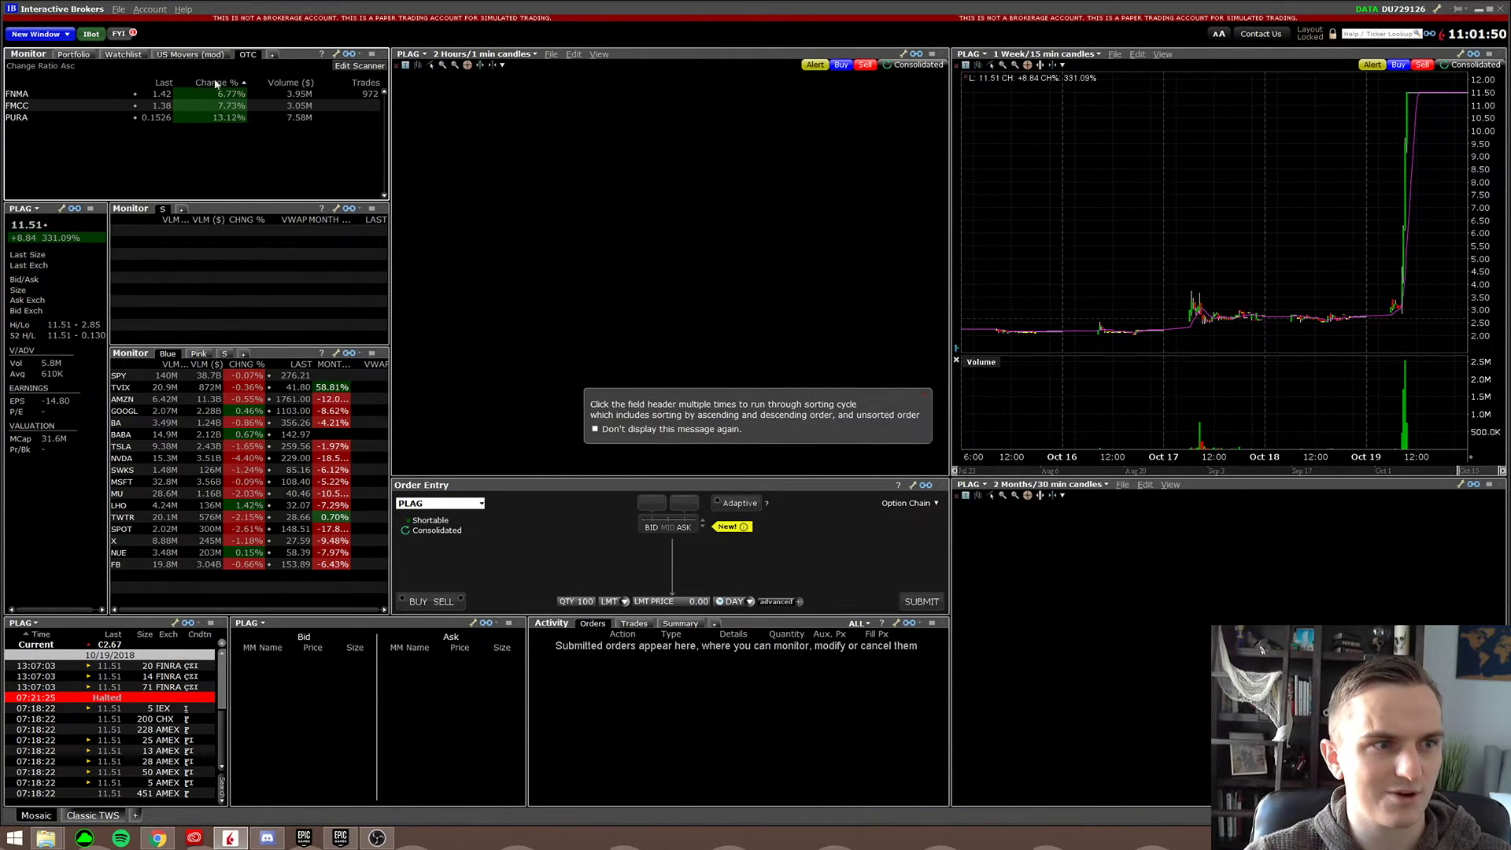
{"action": "left_click", "coordinate": [221, 84]}
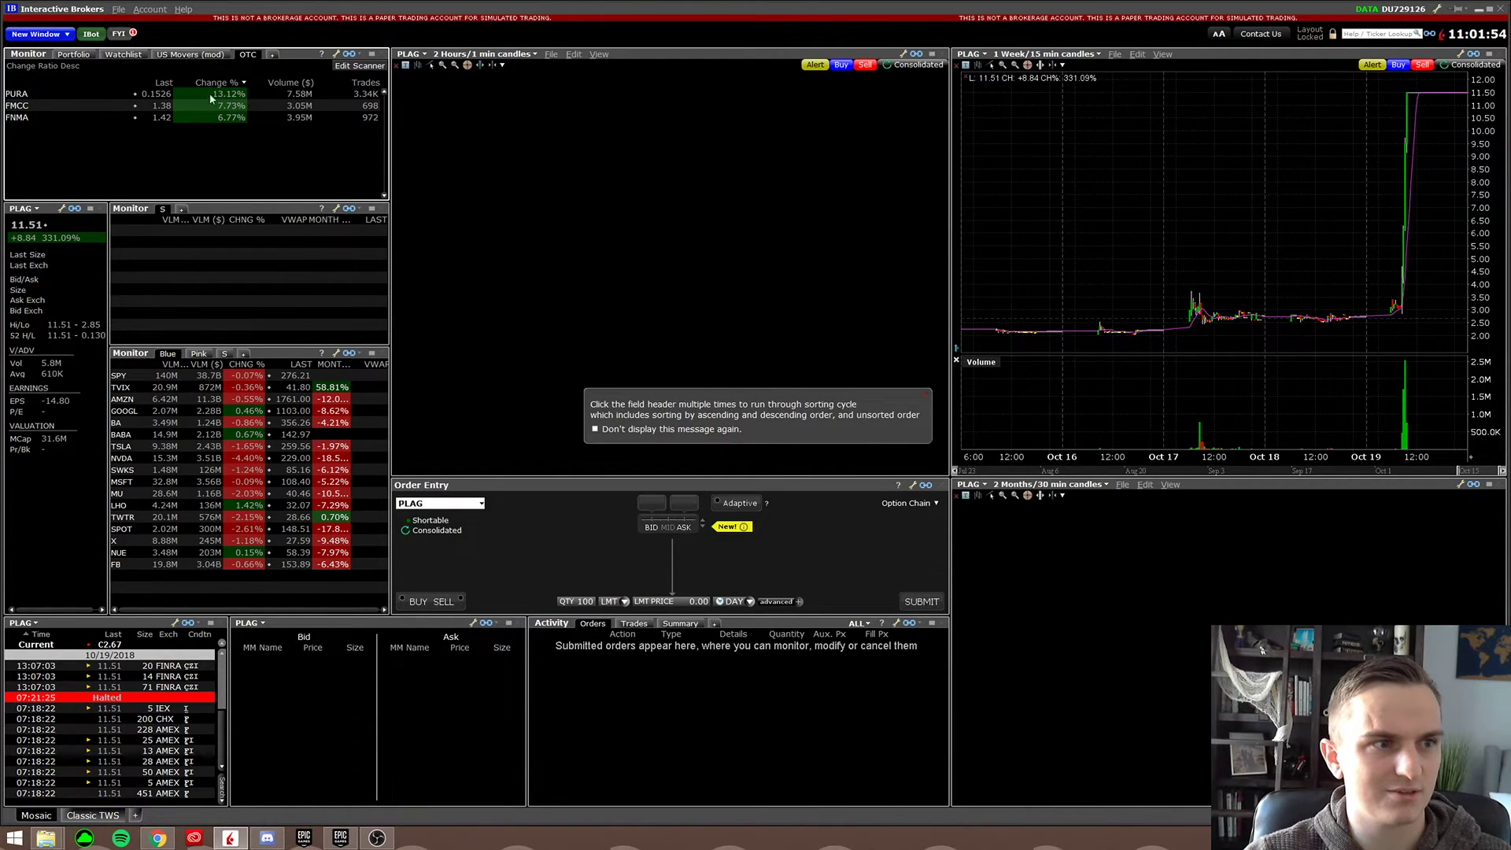
Step: Glance at the US Movers (mod) scanner, then return to the OTC results
{"action": "left_click", "coordinate": [181, 55]}
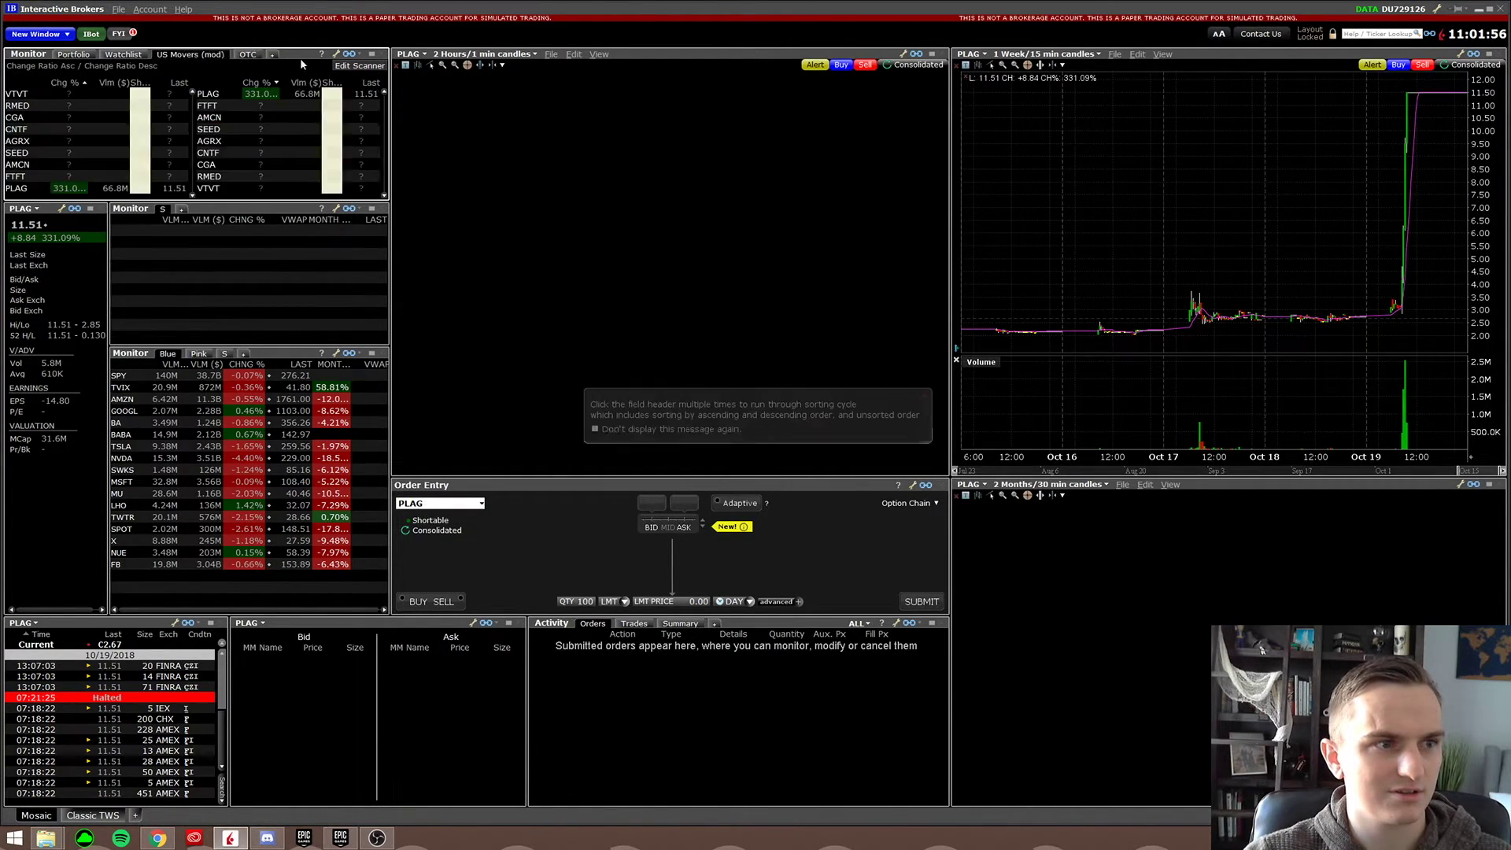
{"action": "left_click", "coordinate": [248, 54]}
{"action": "left_click", "coordinate": [197, 57]}
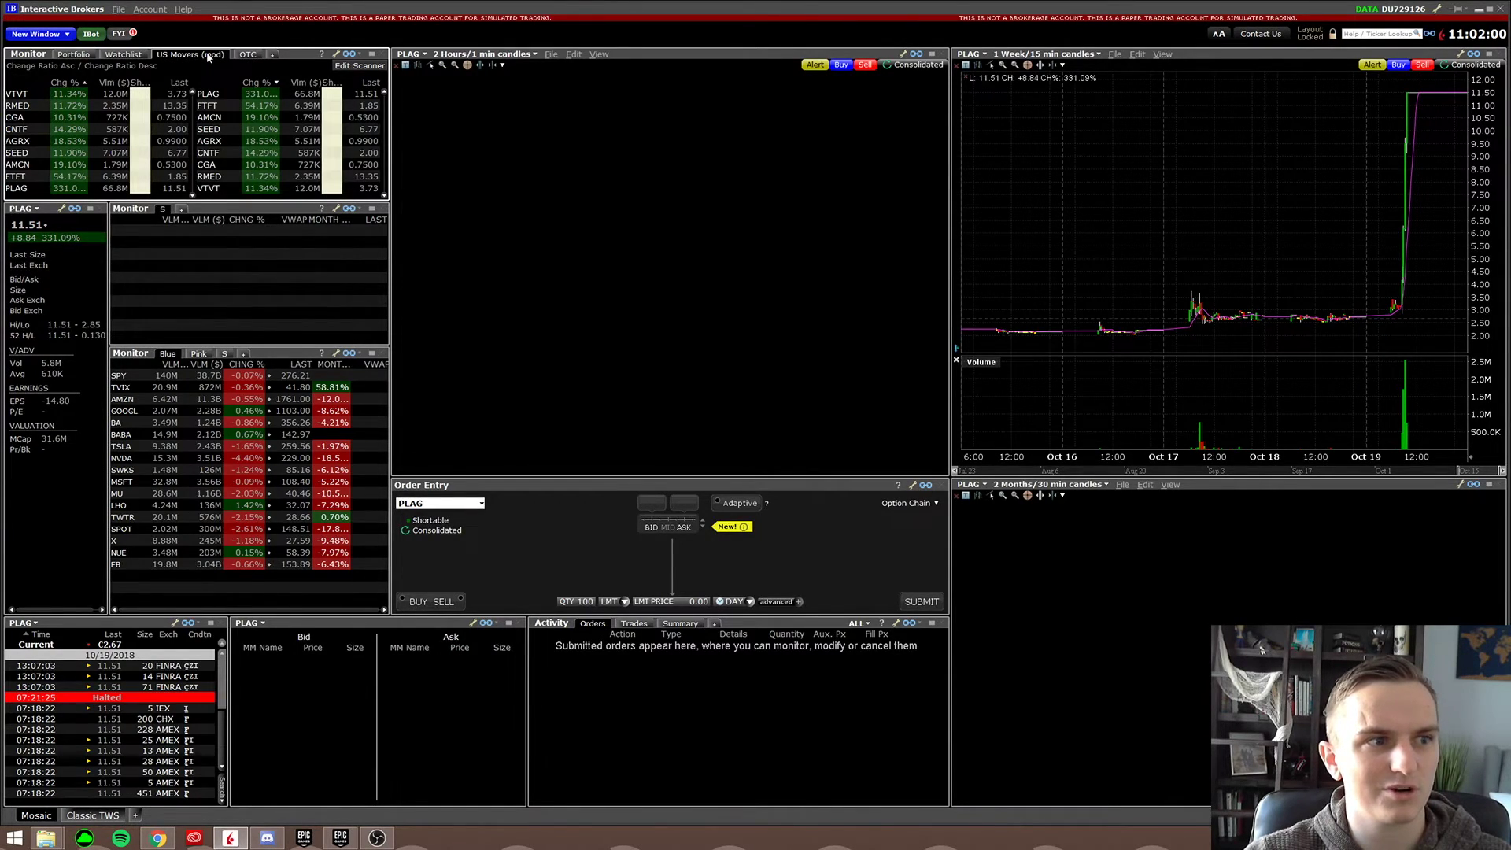
{"action": "left_click", "coordinate": [248, 54]}
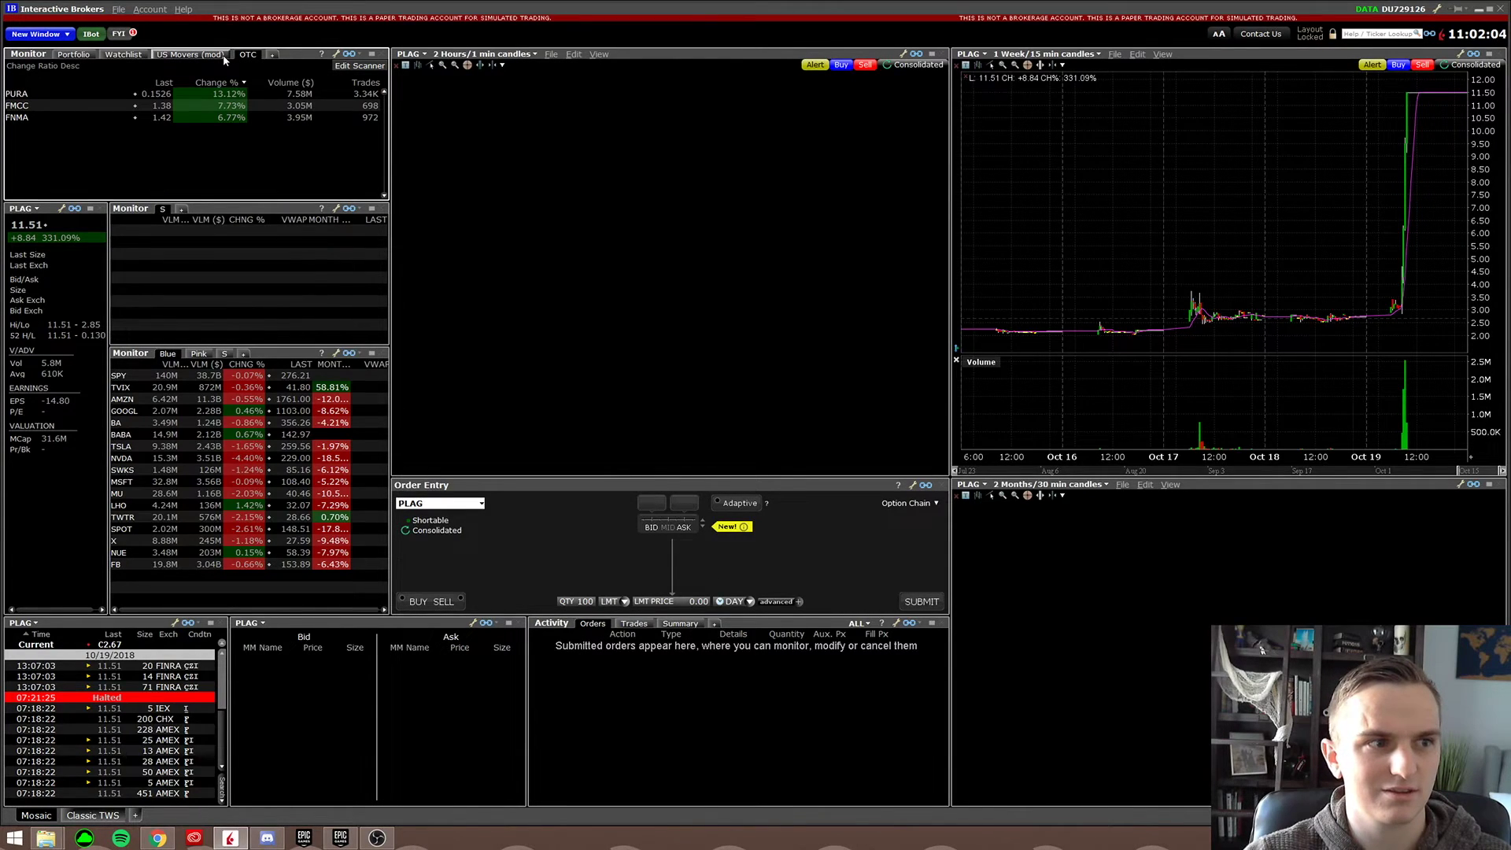
Step: Show the US Movers (mod) scanner, listing gainers like PLAG and FTFT
{"action": "left_click", "coordinate": [224, 57]}
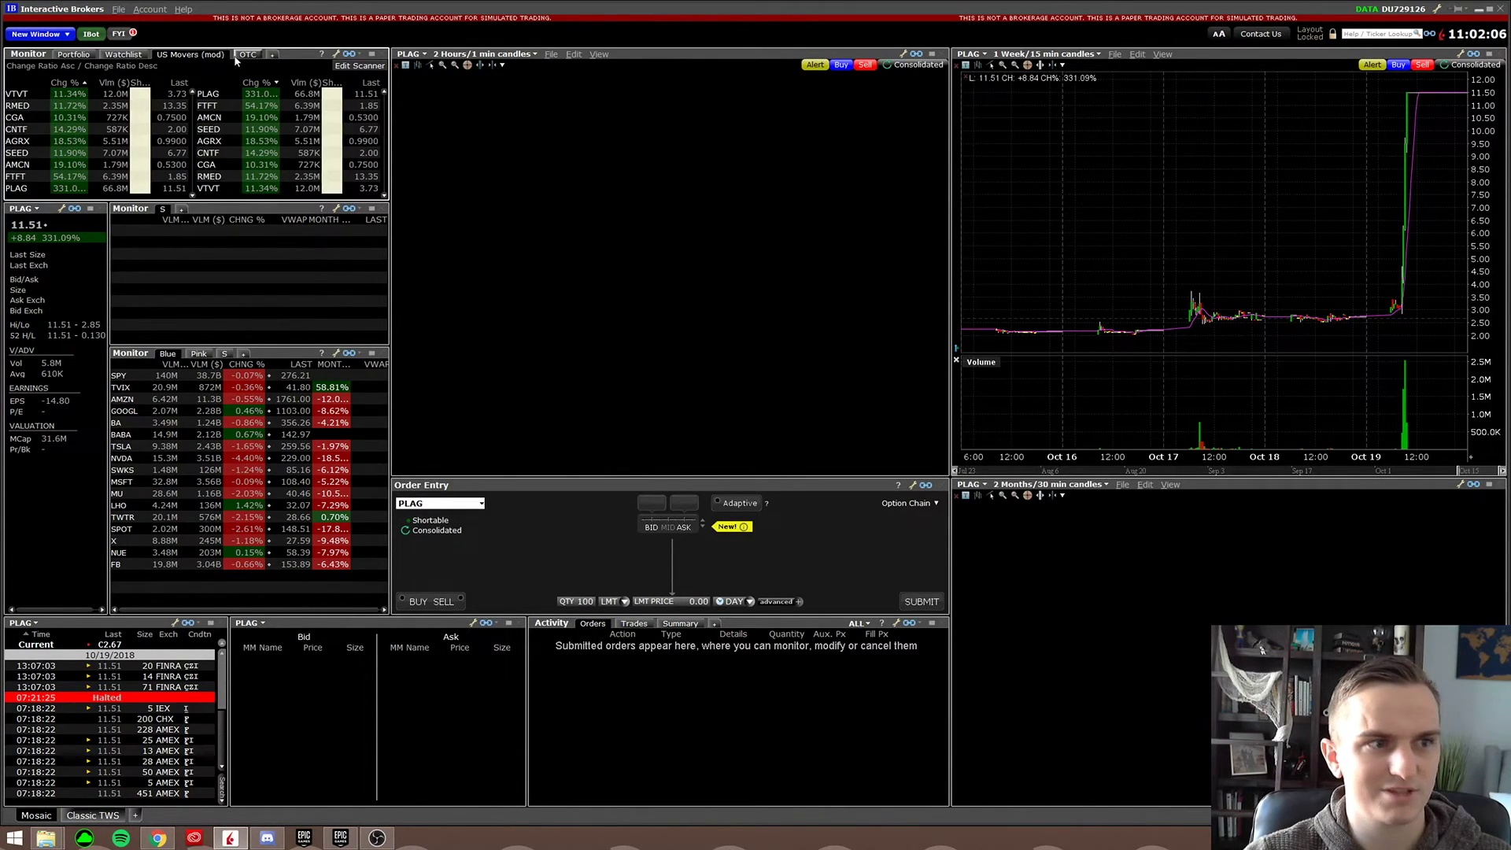